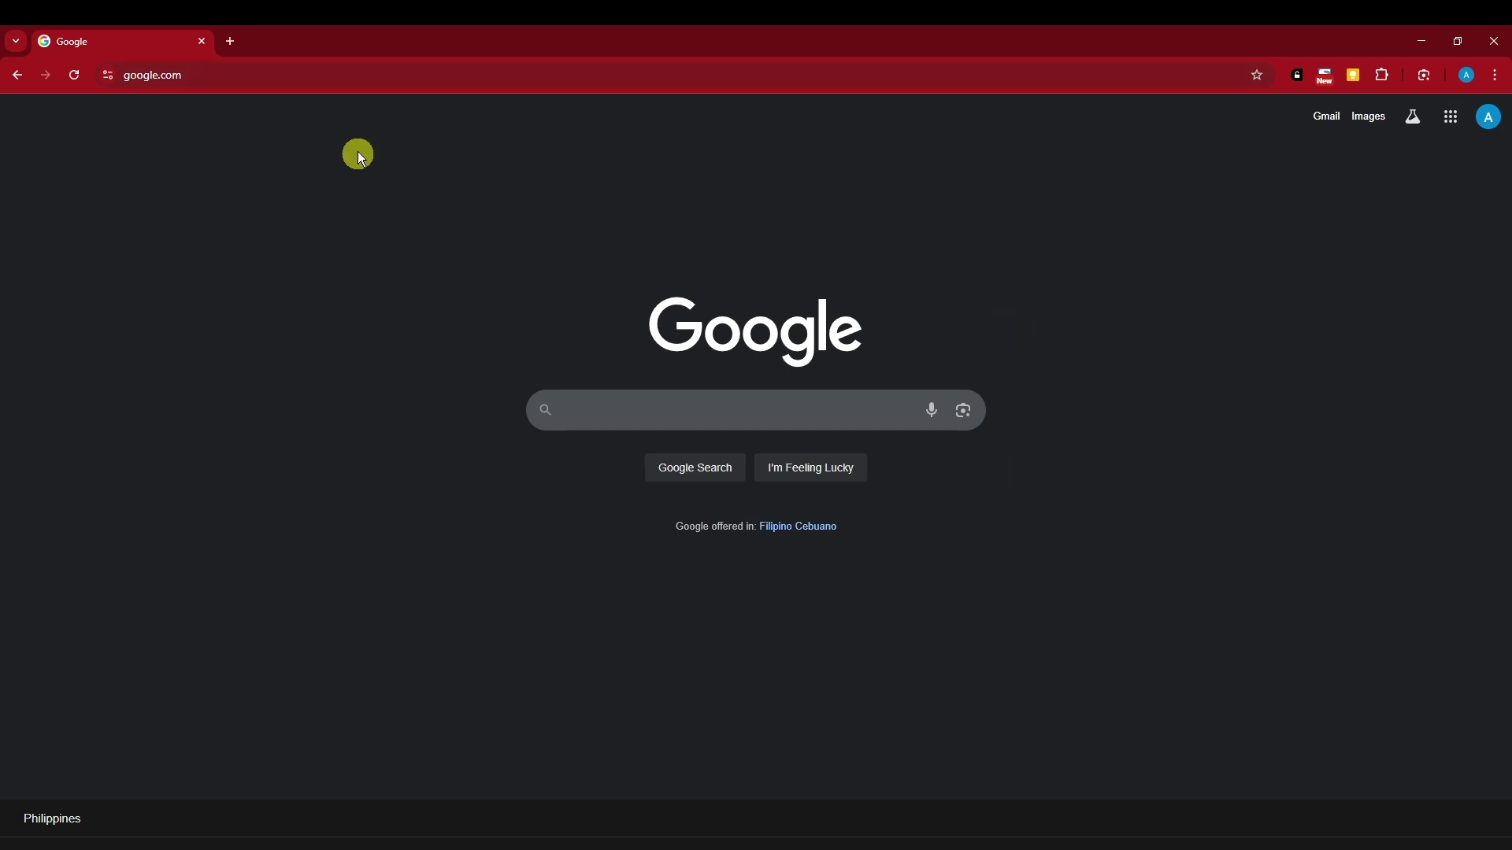
Load the monday.com website and scroll to the 'What would you like to manage?' question
click(301, 67)
text(monday)
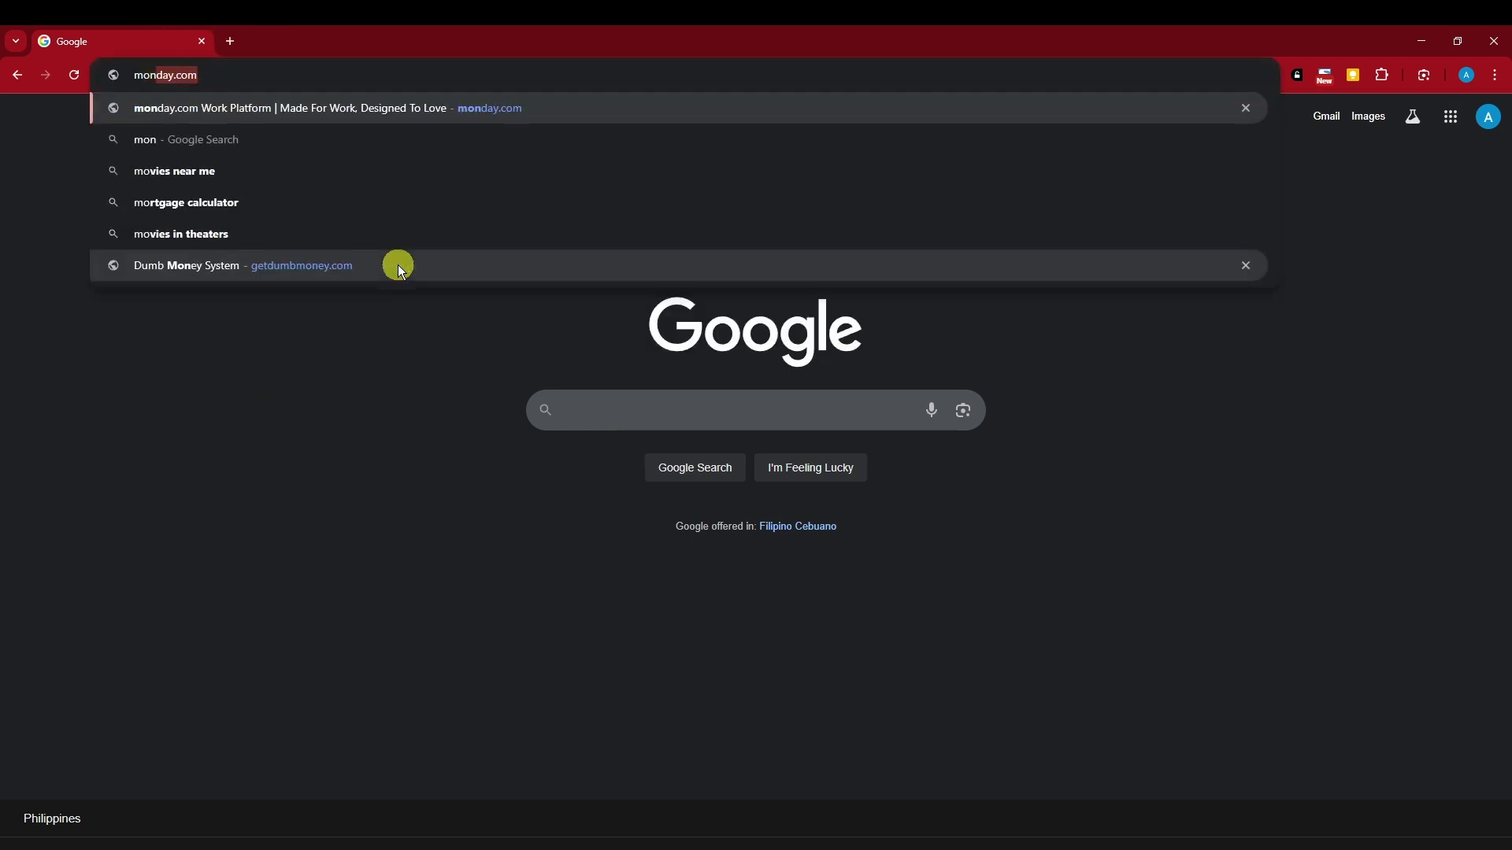
key(Return)
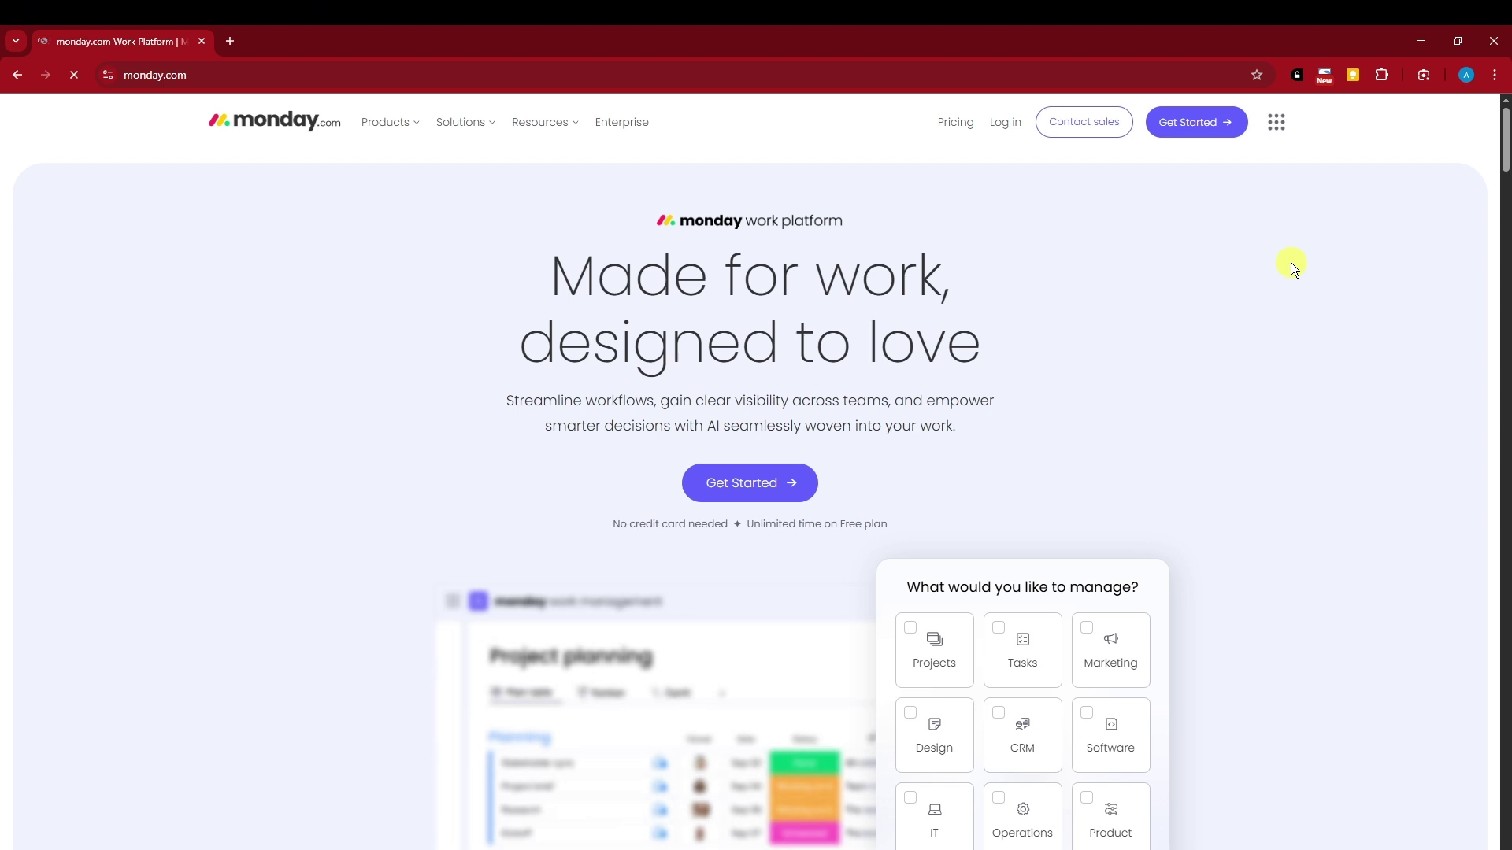
scroll(1292, 267, down, 4)
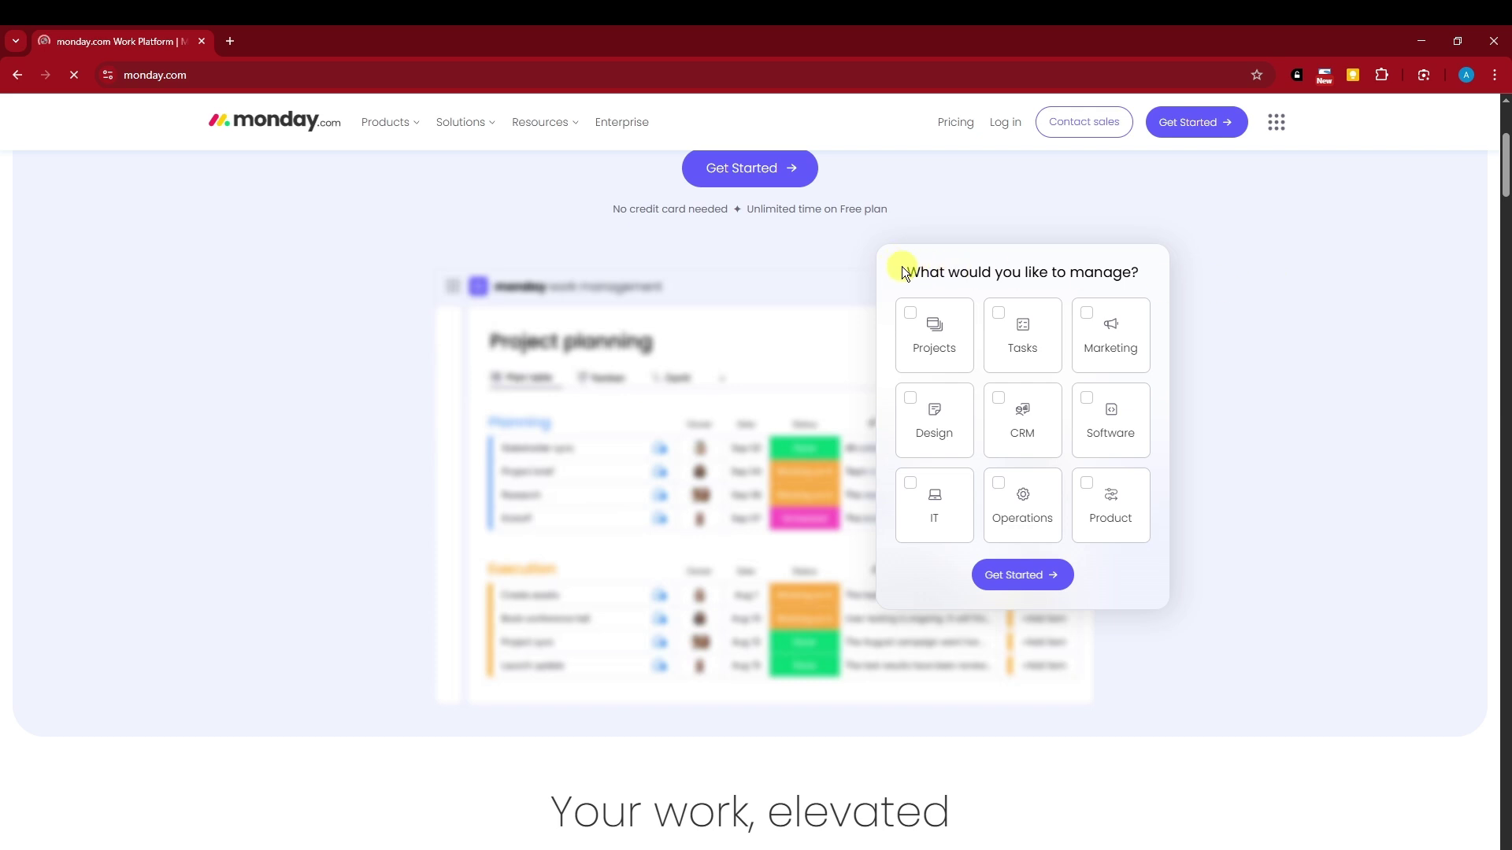
drag(910, 272, 1129, 276)
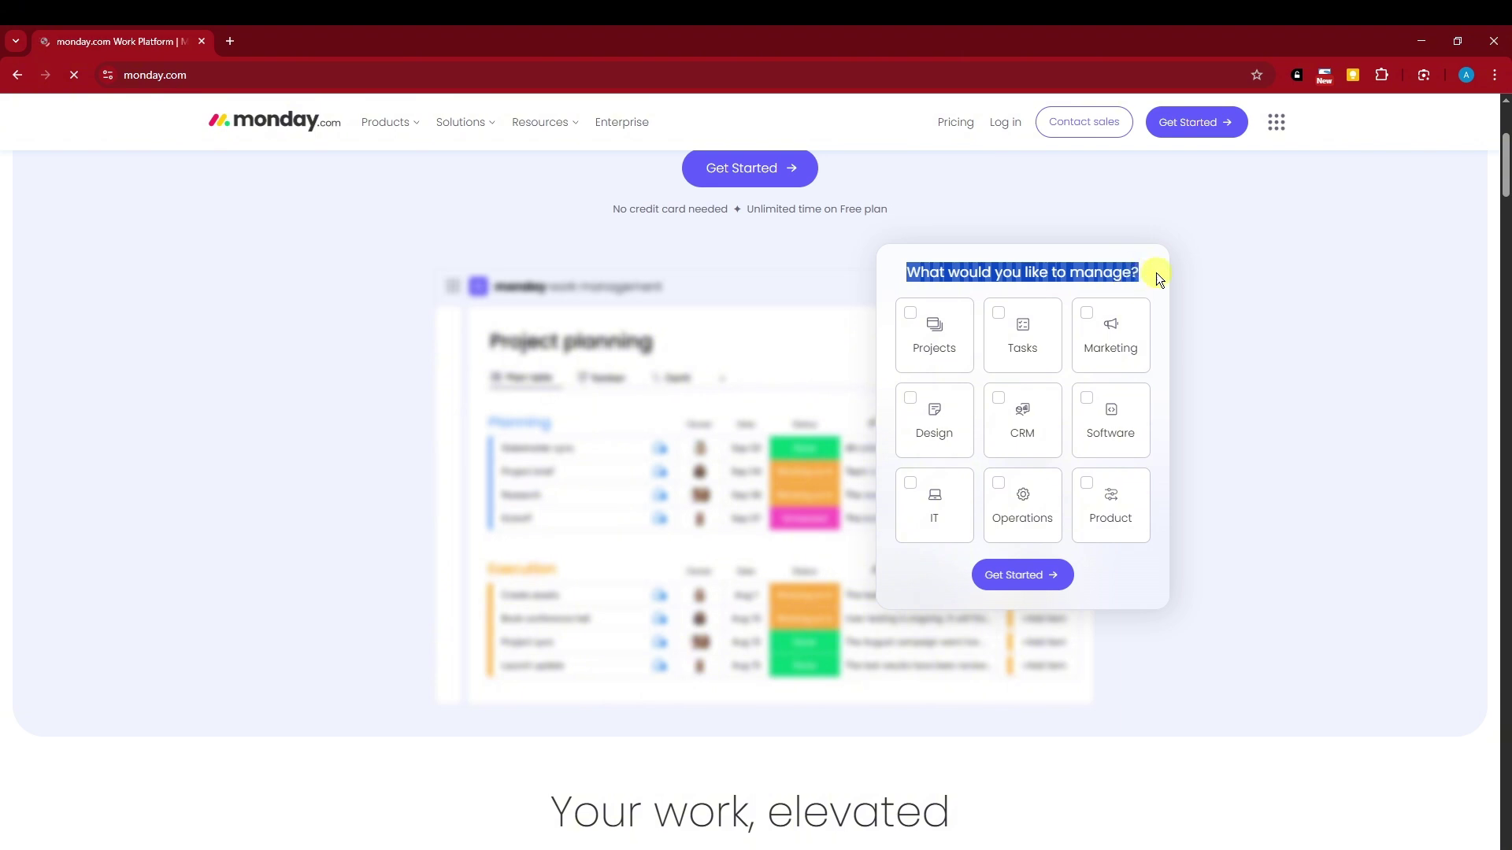
click(1156, 272)
scroll(1092, 414, down, 2)
scroll(1099, 400, up, 2)
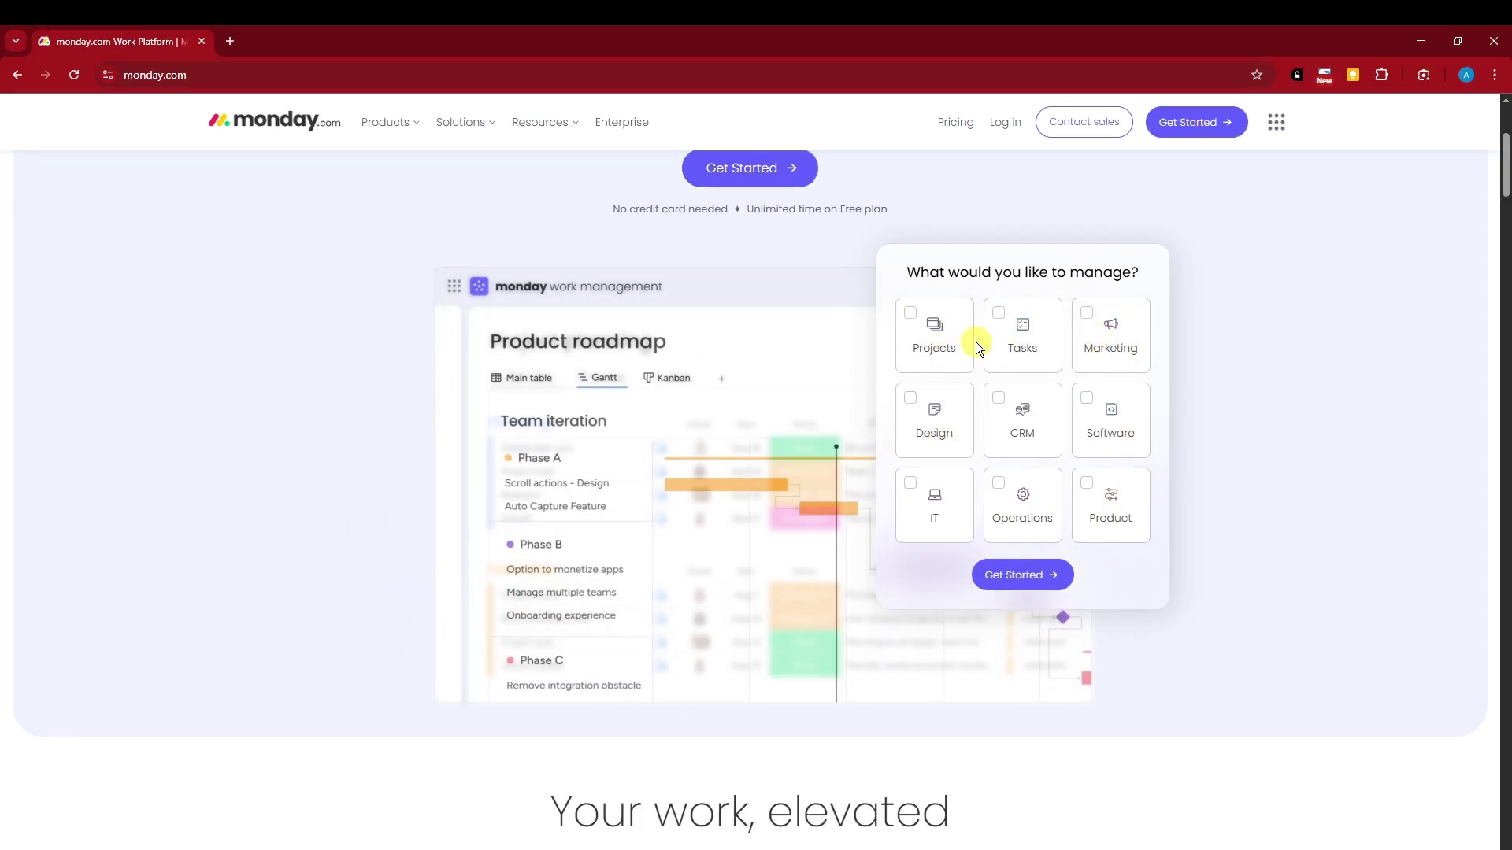
Mark Projects, Tasks, Marketing, Design, CRM, Software, IT, Operations and Product to manage
click(911, 319)
click(1001, 317)
click(1094, 317)
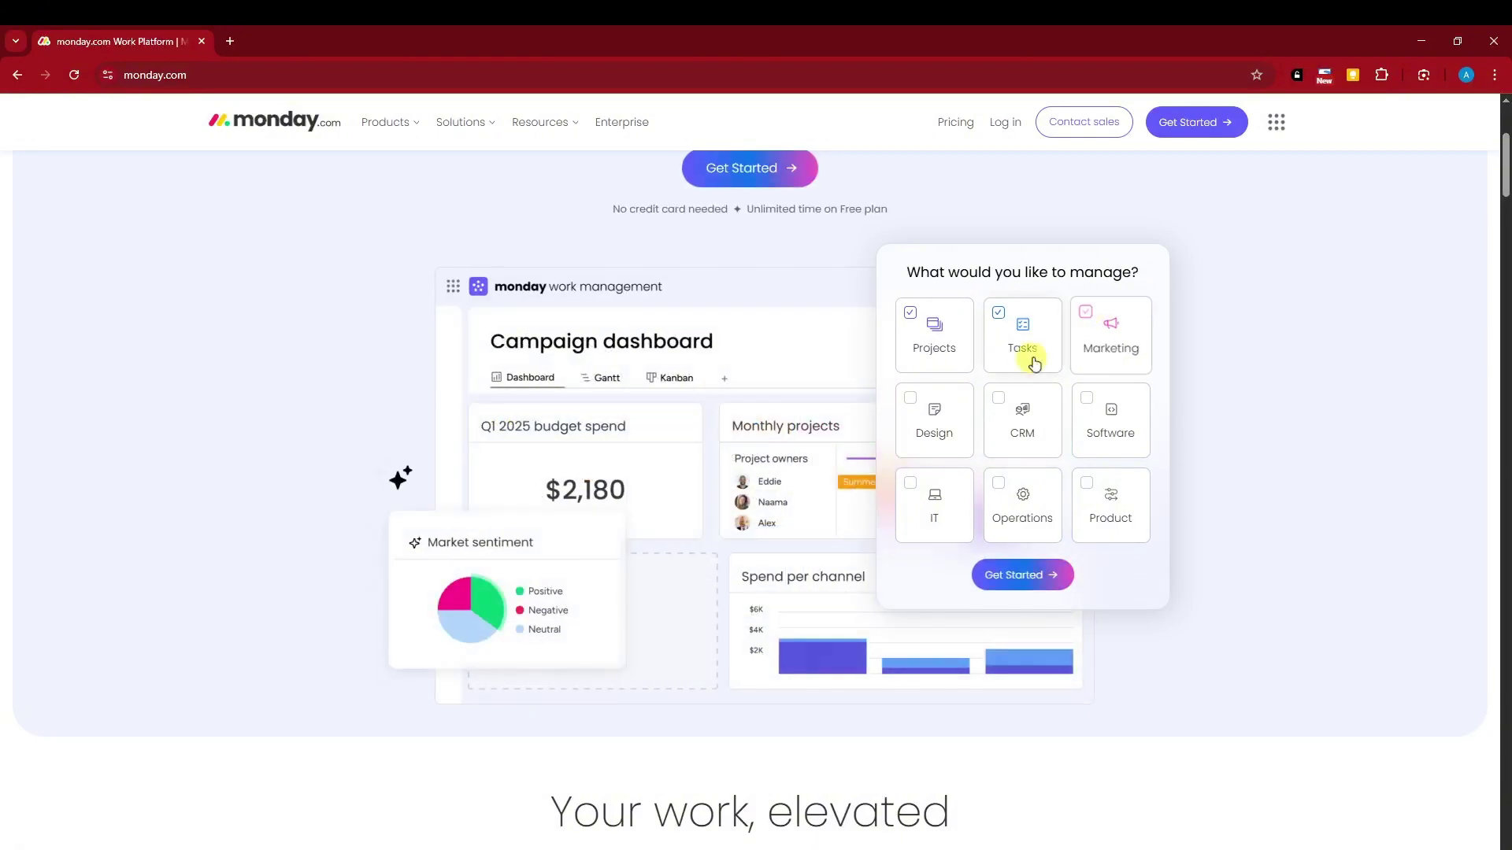
click(911, 398)
click(1001, 398)
click(1085, 401)
click(911, 482)
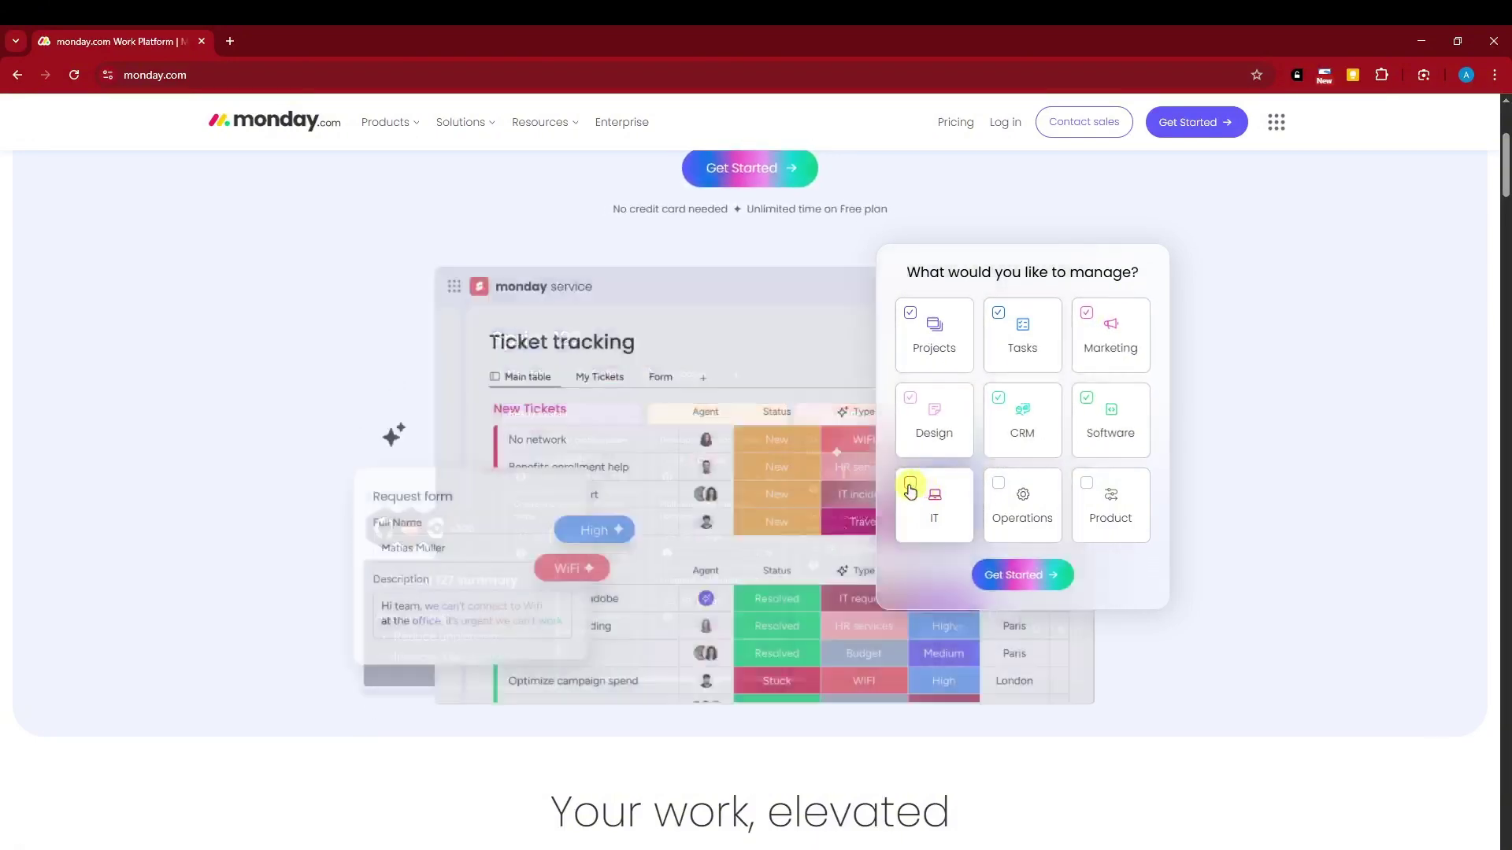
click(1000, 482)
click(1095, 484)
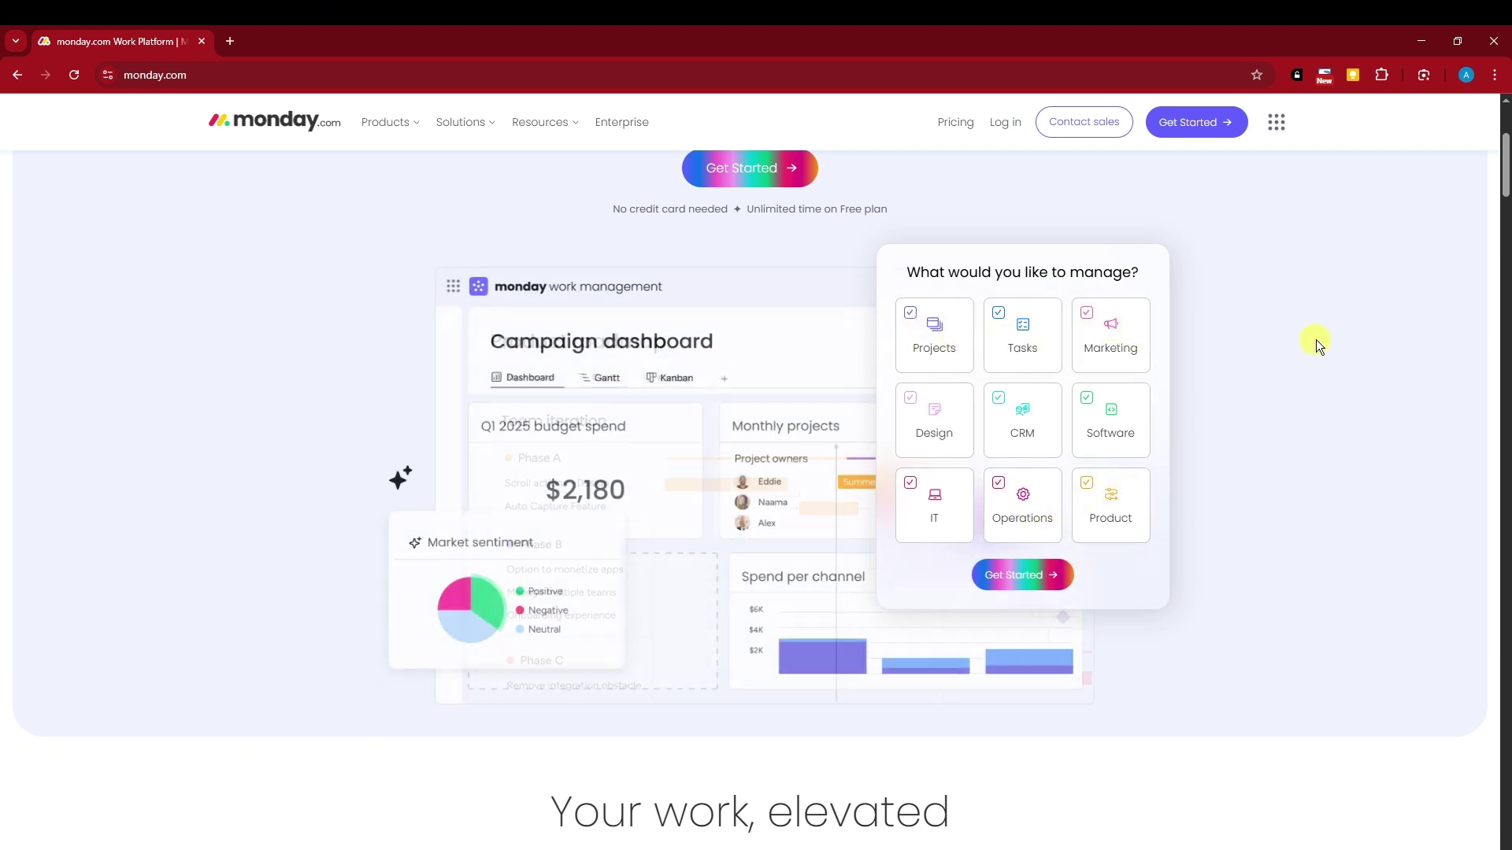
Open the Pricing page in a new tab and switch to it
scroll(1315, 339, up, 3)
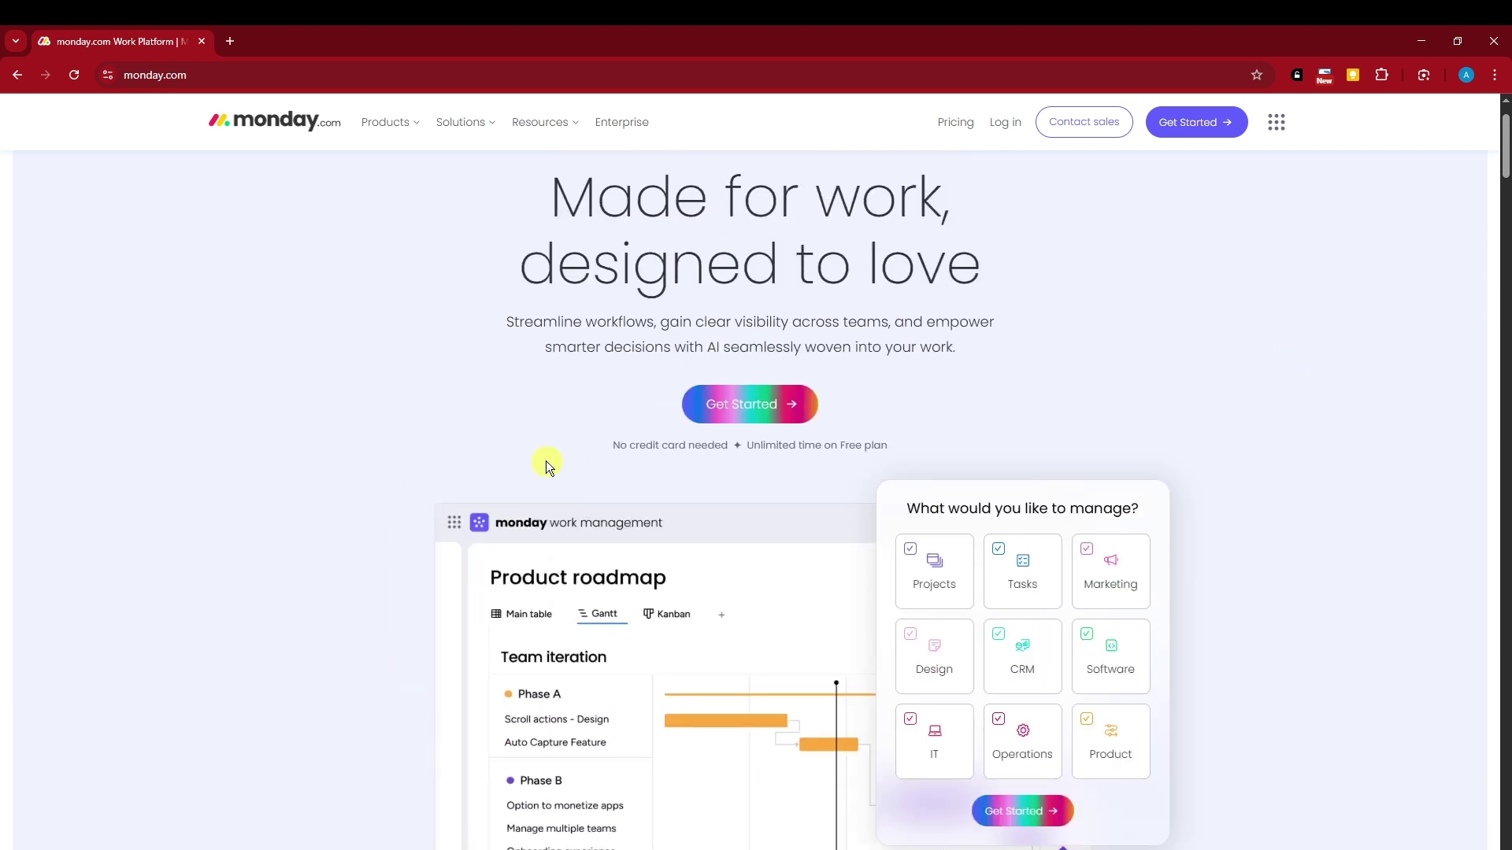
drag(613, 445, 711, 450)
click(483, 446)
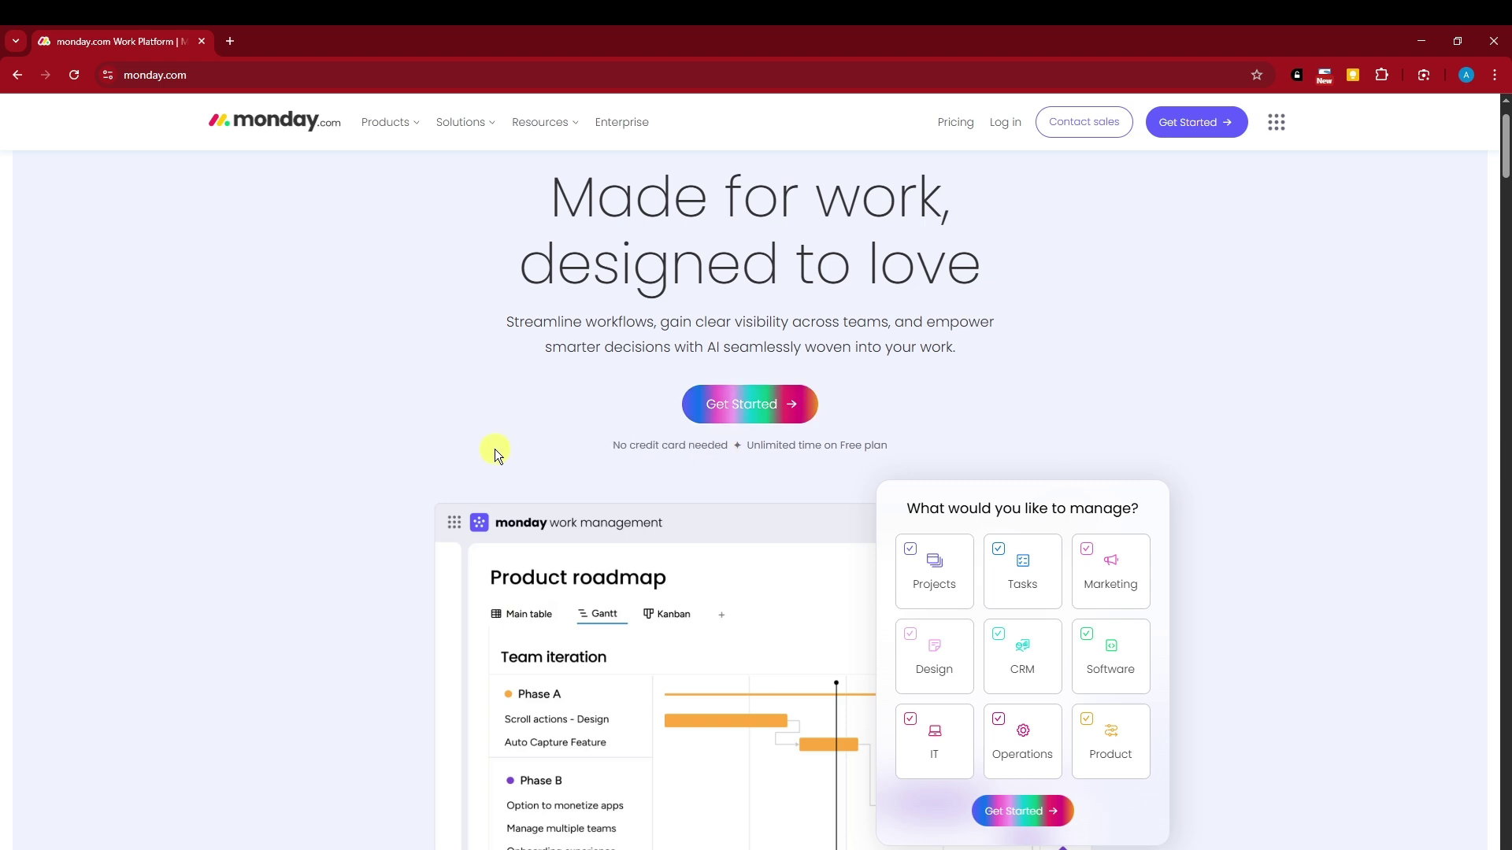
scroll(494, 449, down, 7)
scroll(316, 417, down, 2)
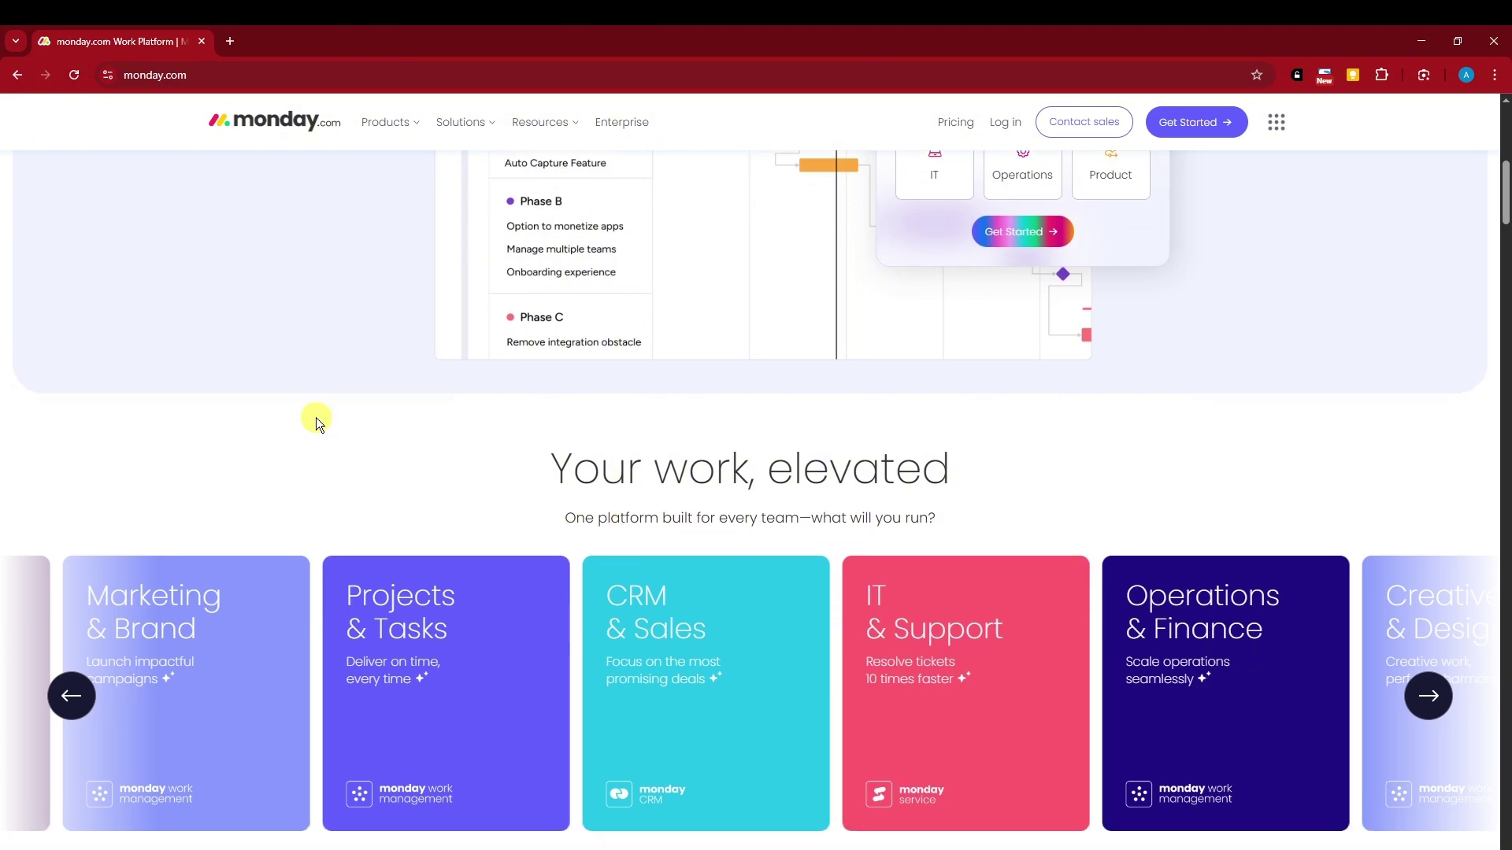
scroll(316, 417, up, 8)
scroll(317, 417, up, 1)
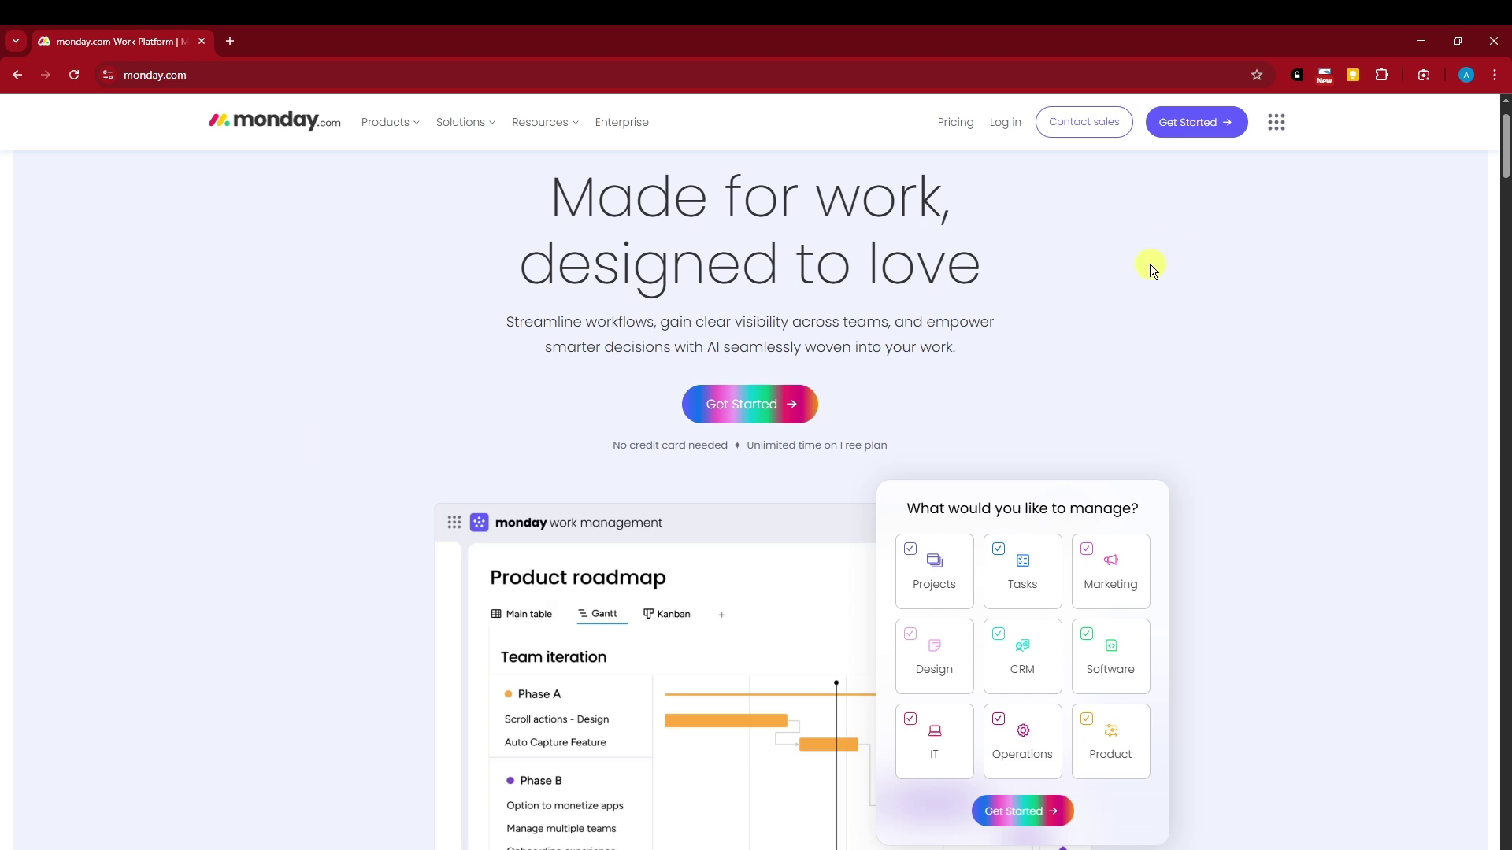
middle_click(962, 124)
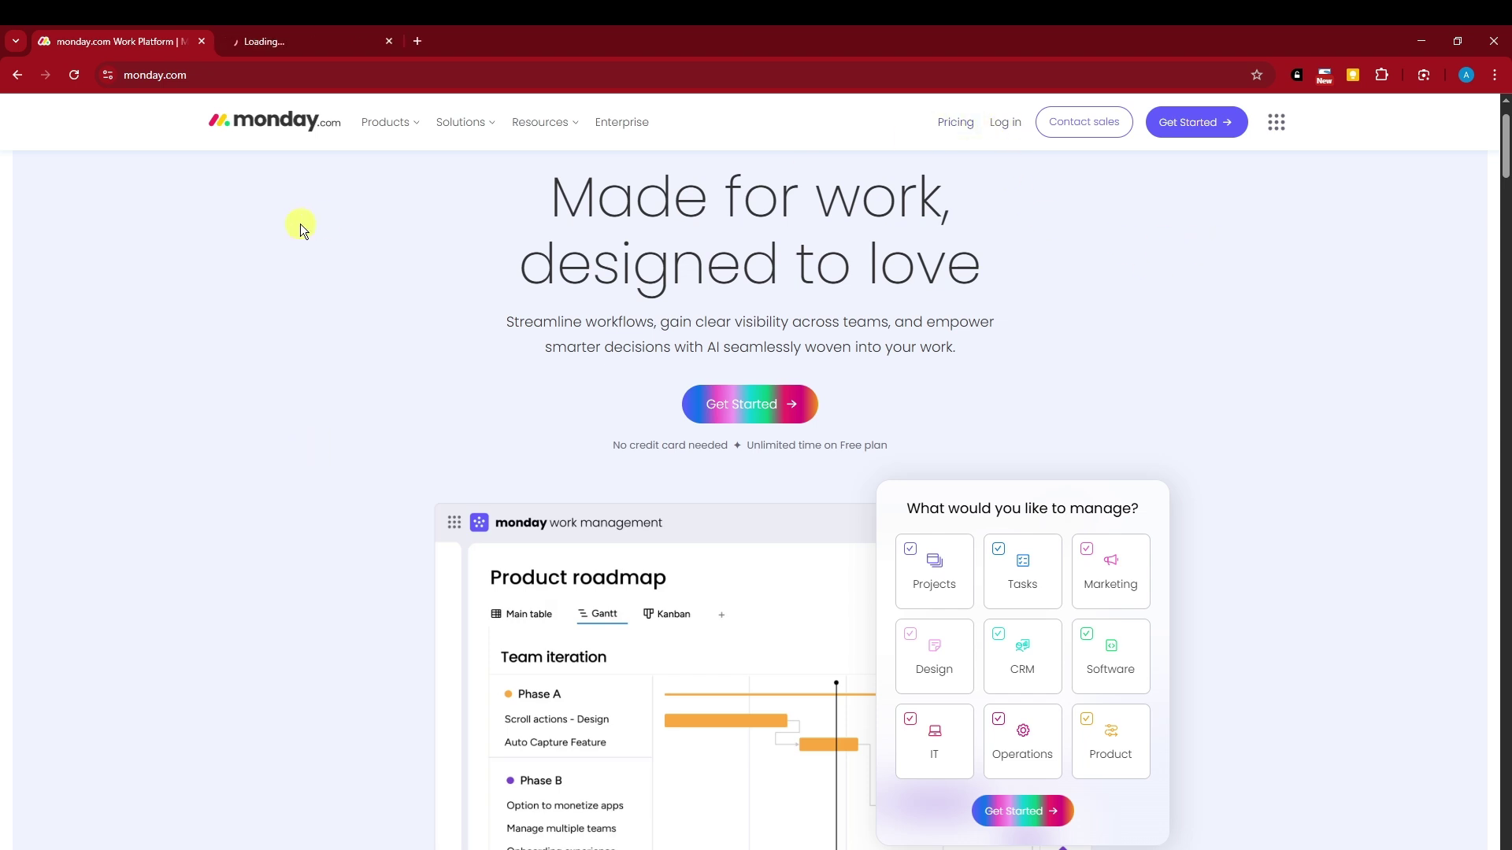
click(290, 35)
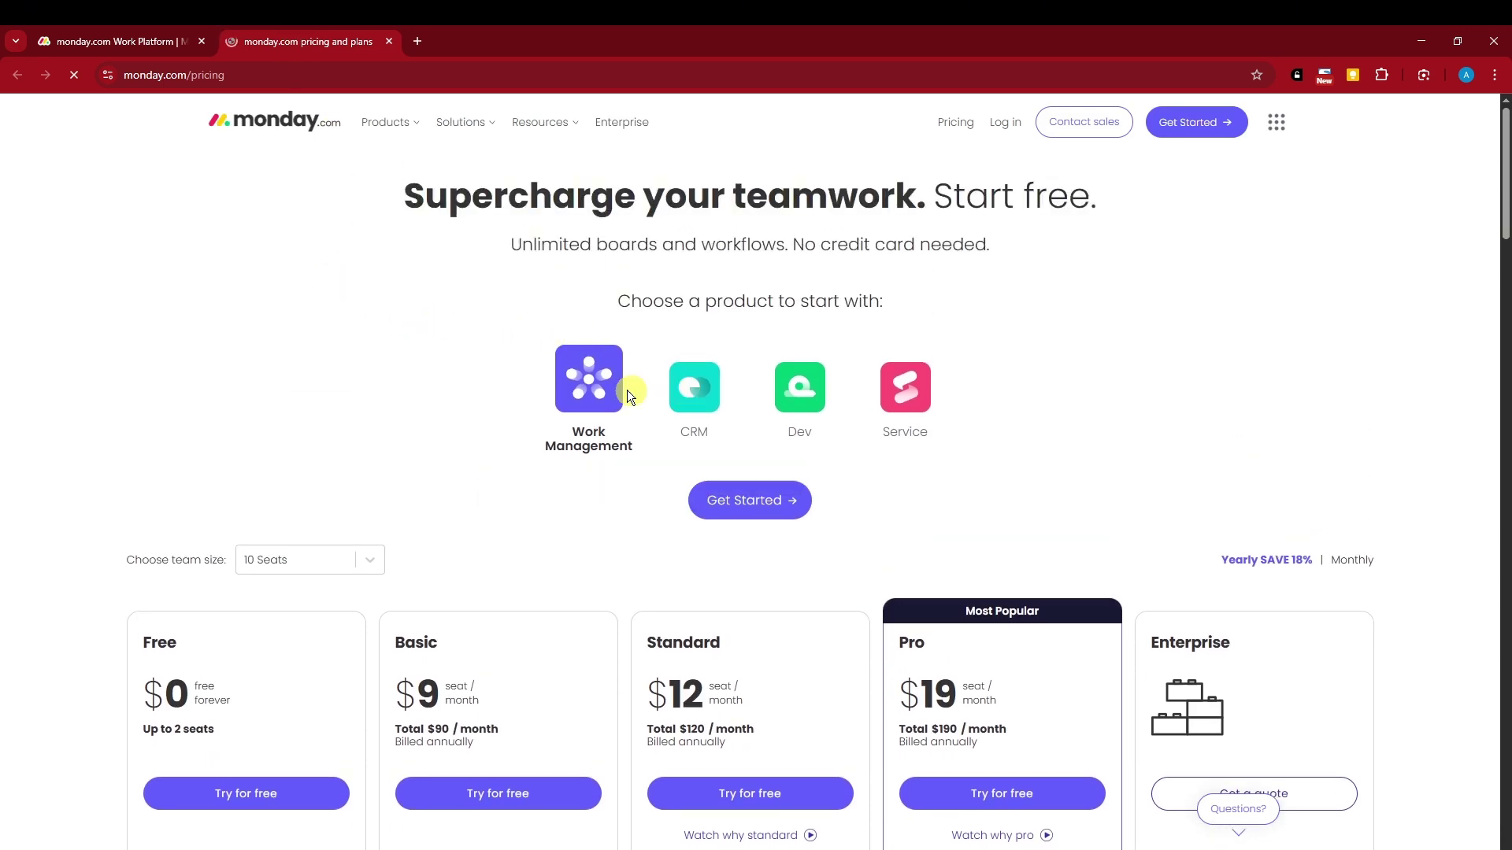
Browse CRM, Dev and Service pricing, then return to Work Management plans
click(694, 387)
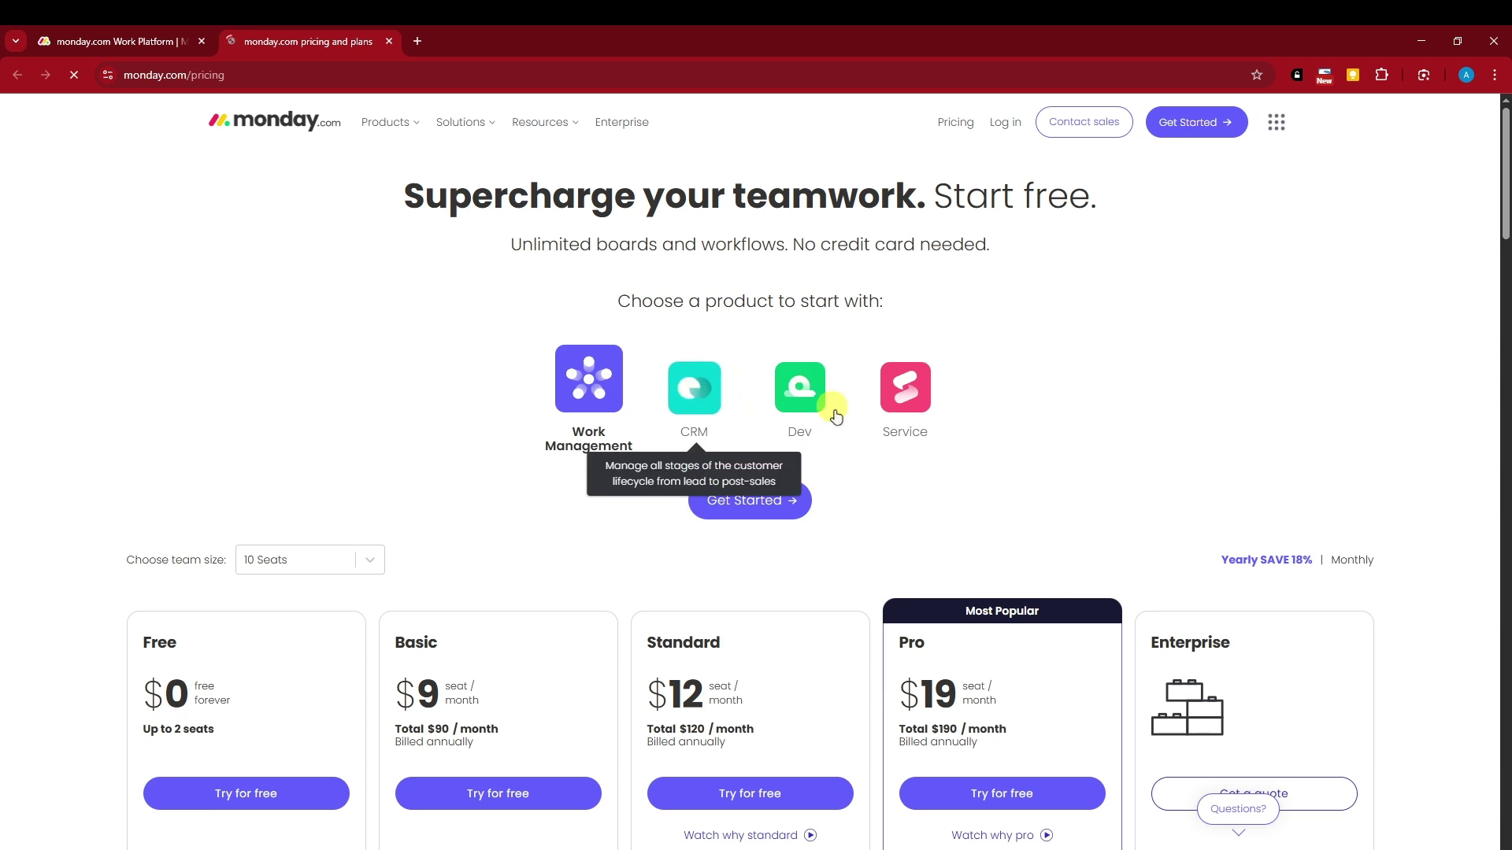
click(802, 389)
click(896, 393)
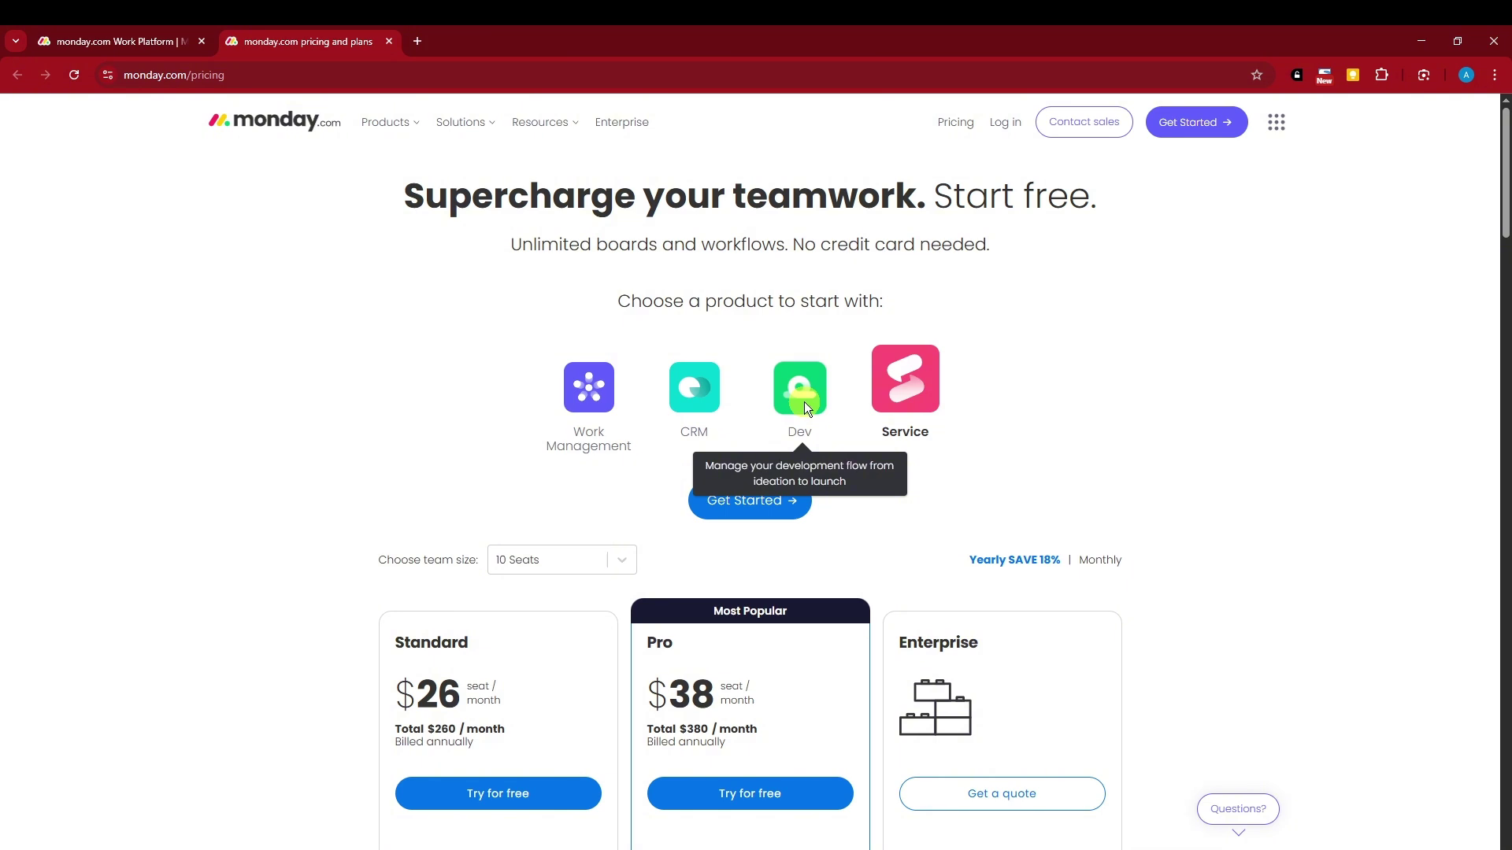
click(579, 394)
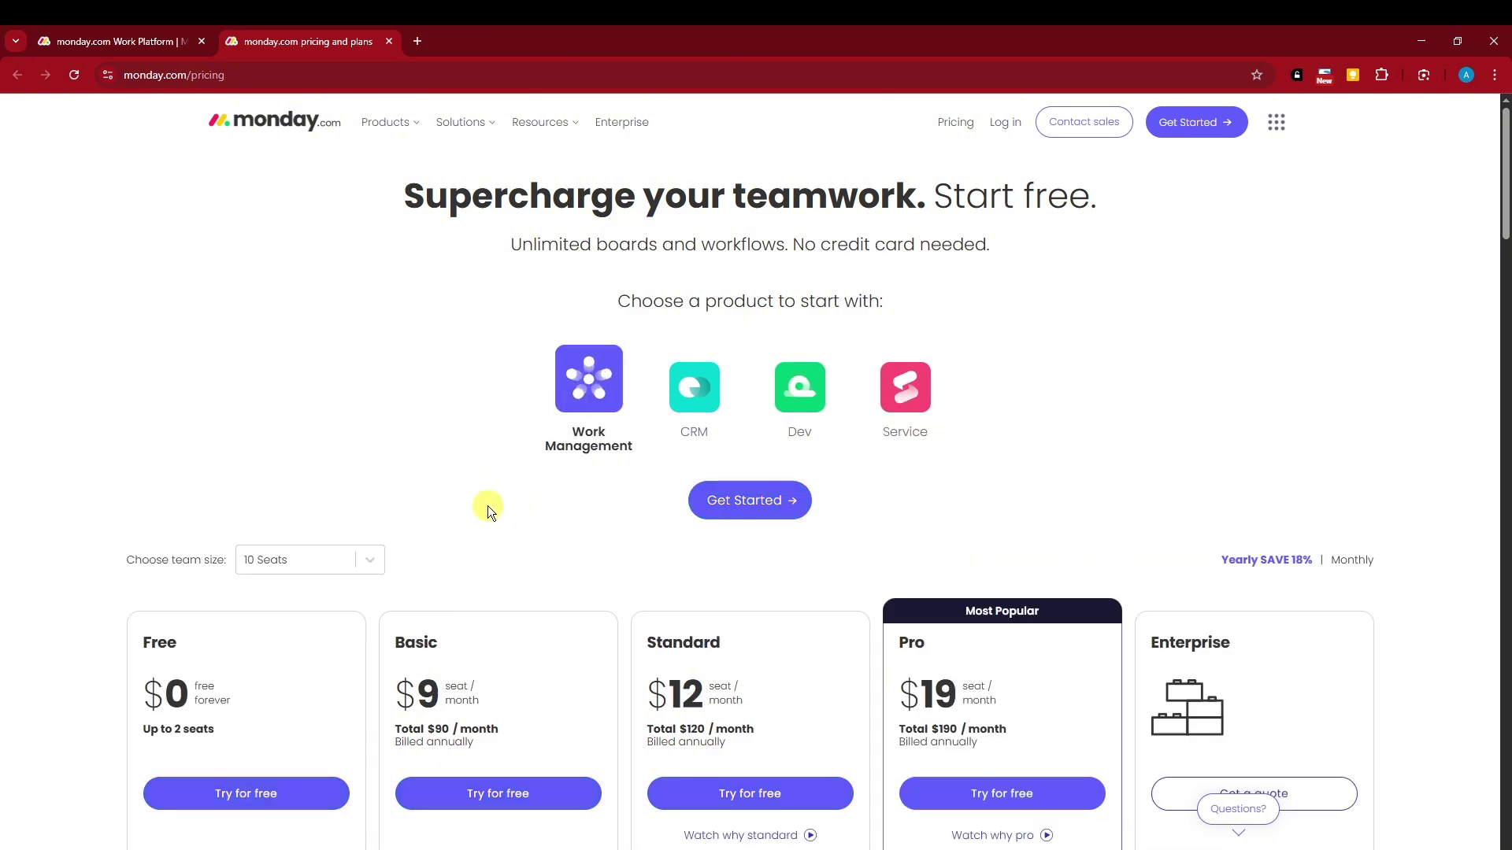
scroll(409, 478, down, 3)
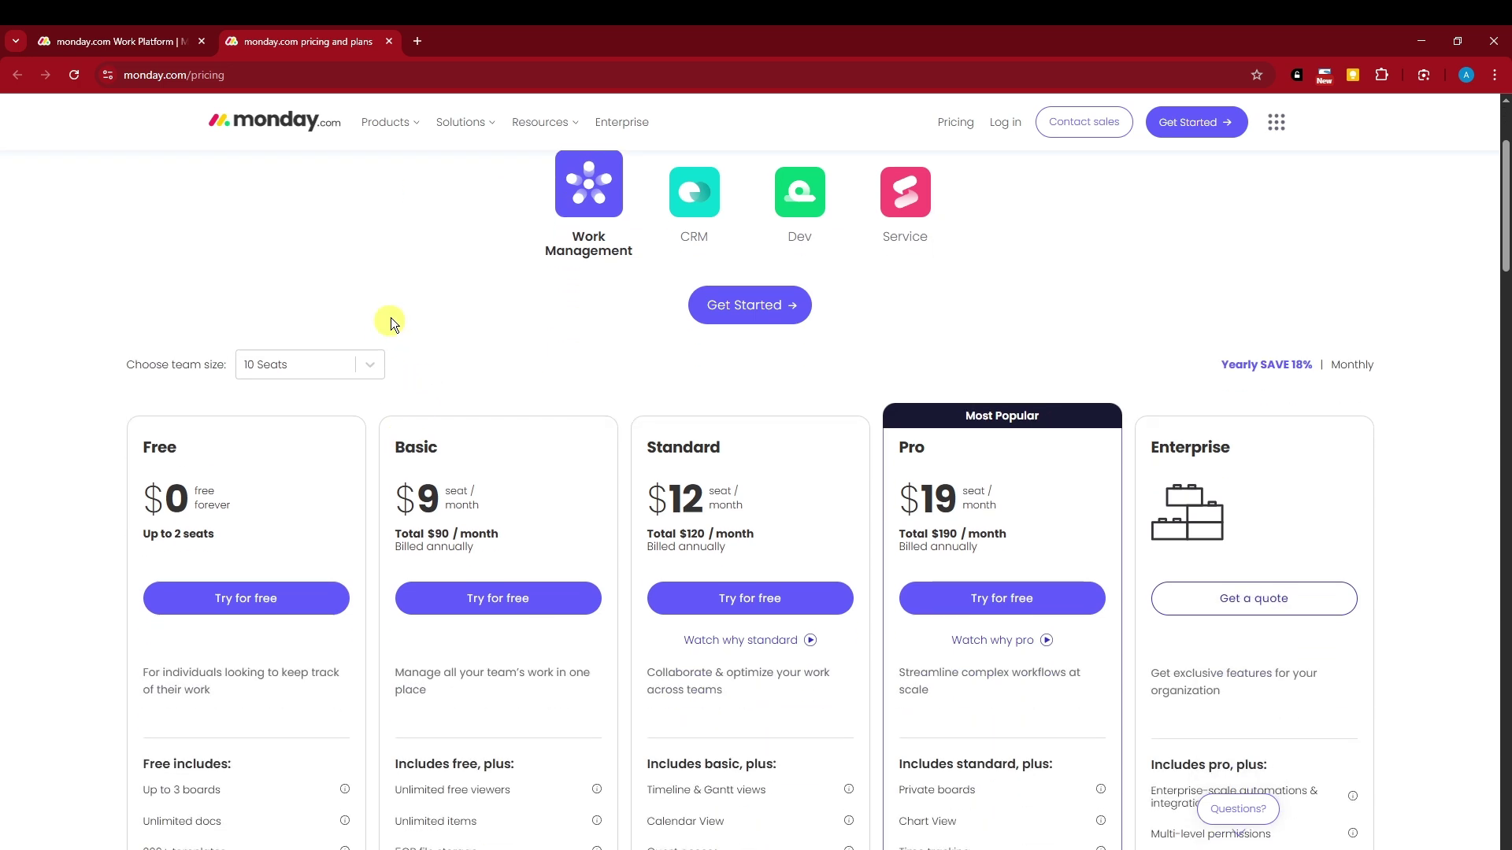
Set the team size to 3 seats after trying 30 and 40 seats
click(373, 322)
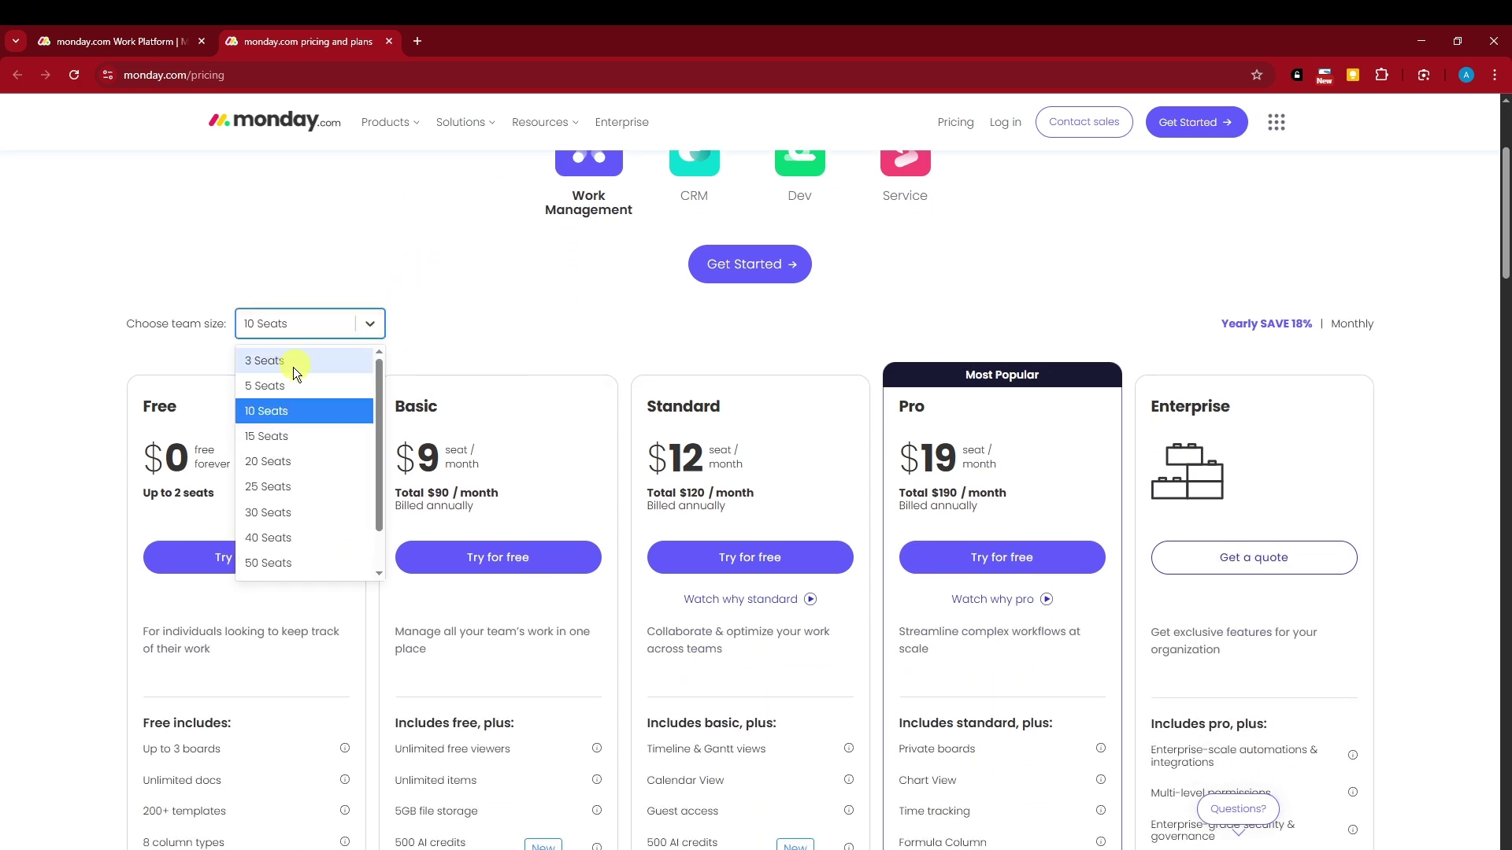
click(287, 512)
click(372, 321)
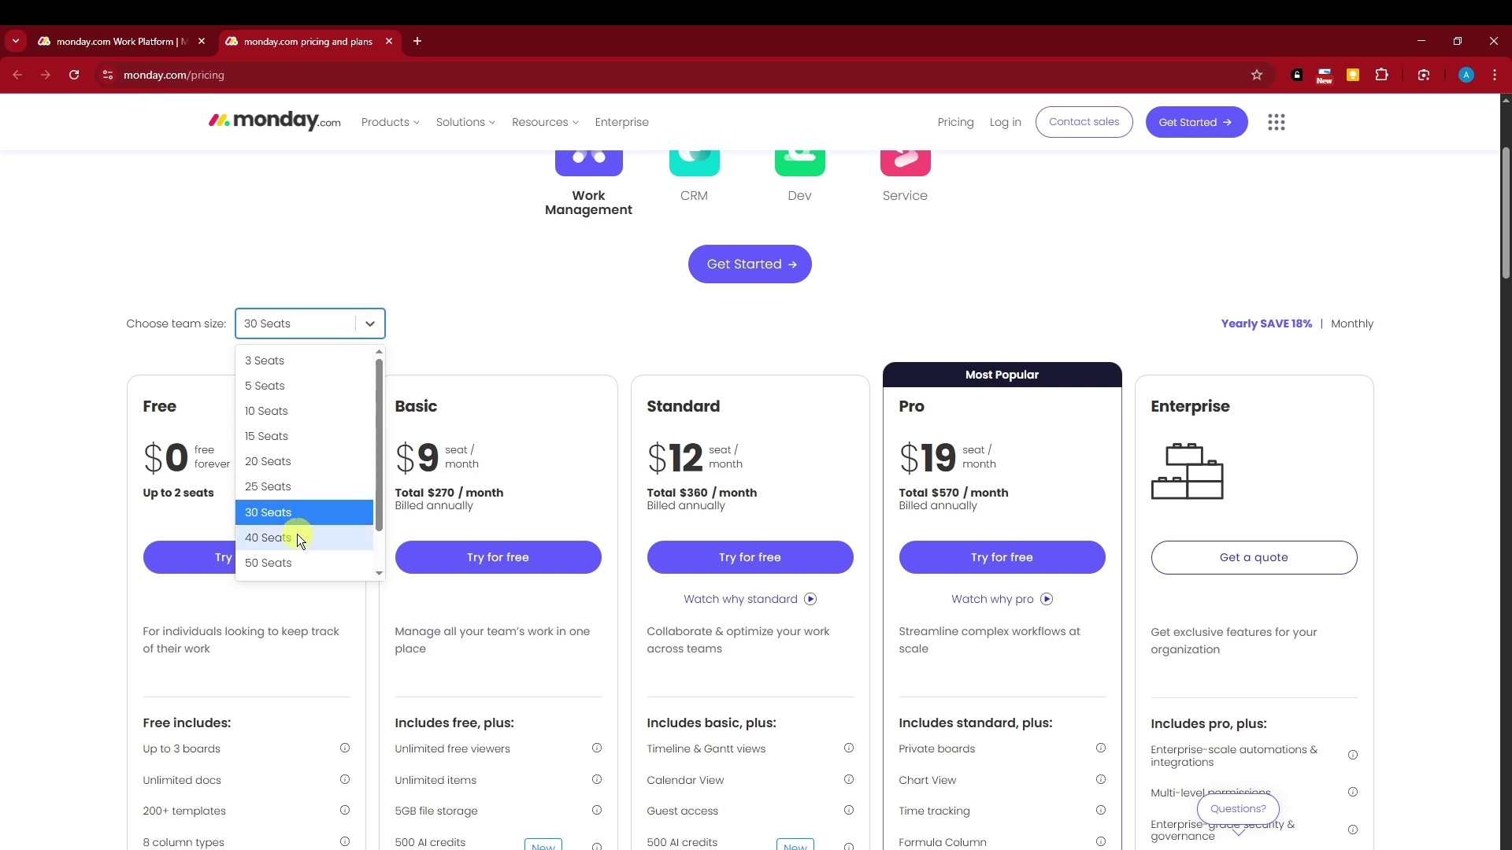
click(296, 537)
click(356, 328)
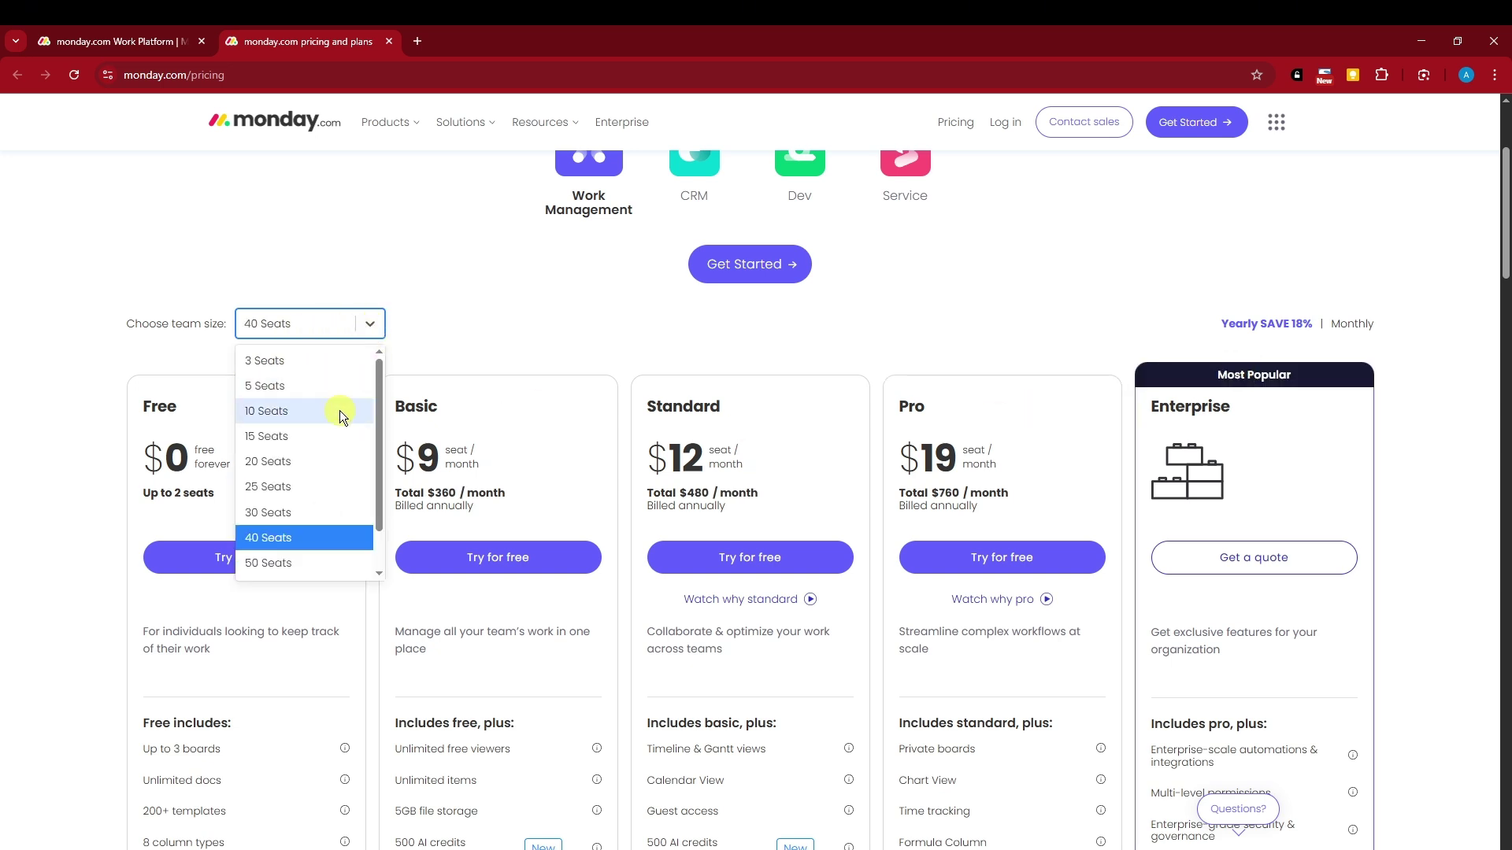
click(332, 362)
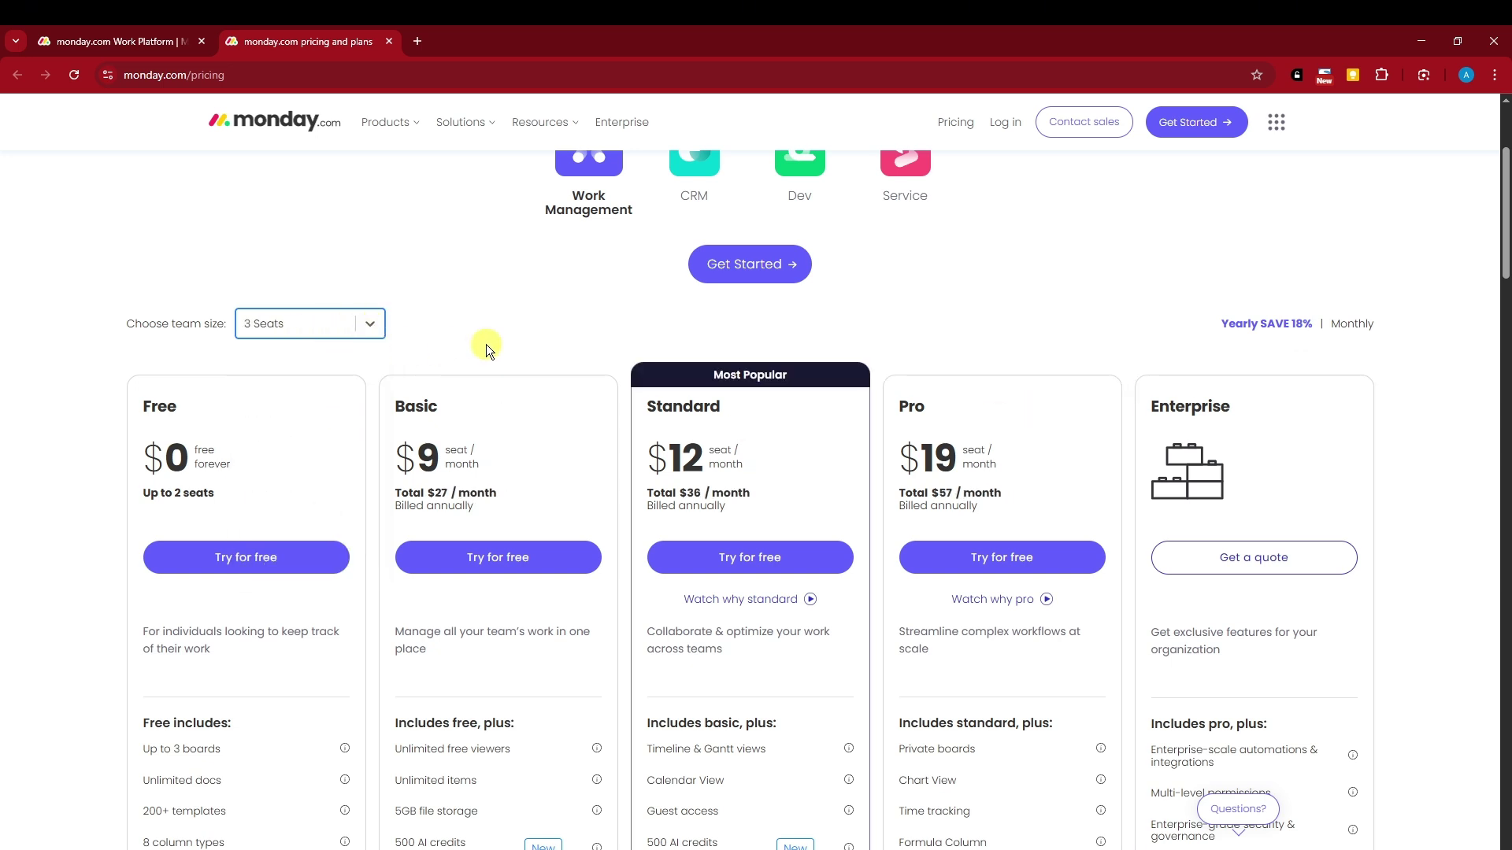
scroll(503, 357, down, 2)
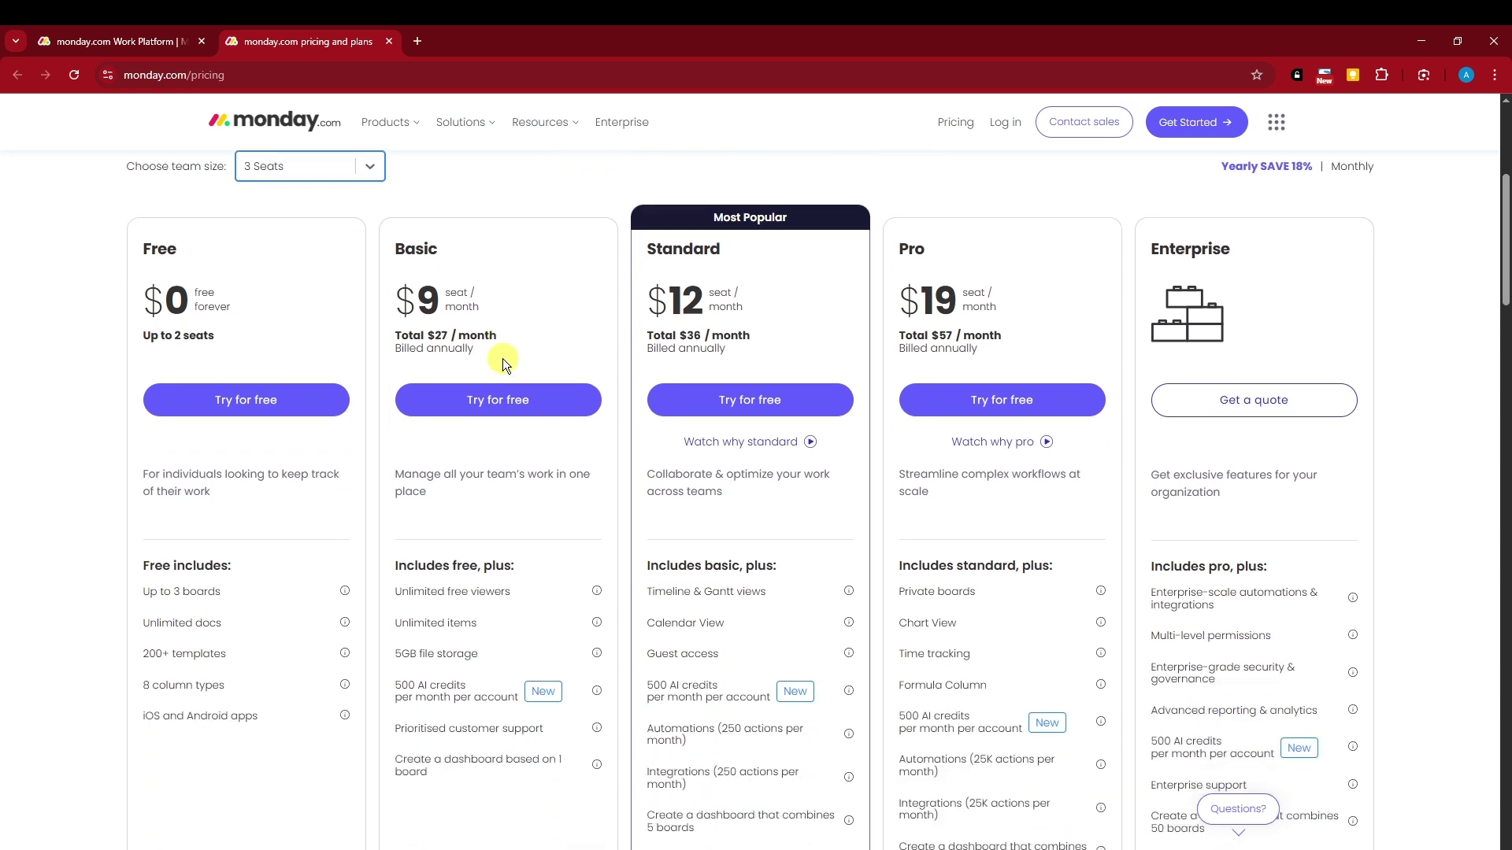
scroll(502, 357, up, 2)
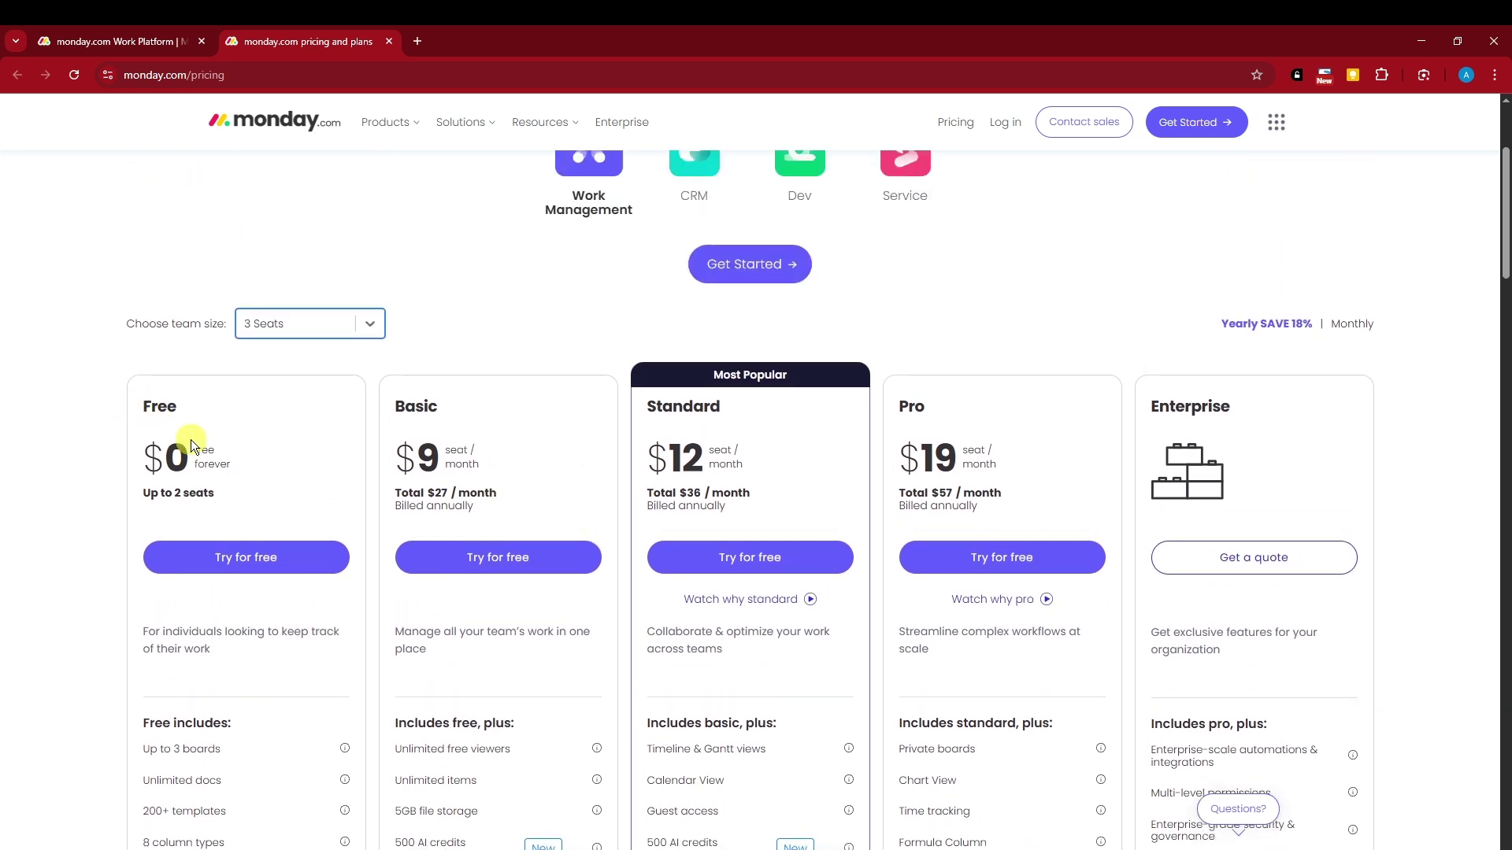
scroll(190, 440, down, 1)
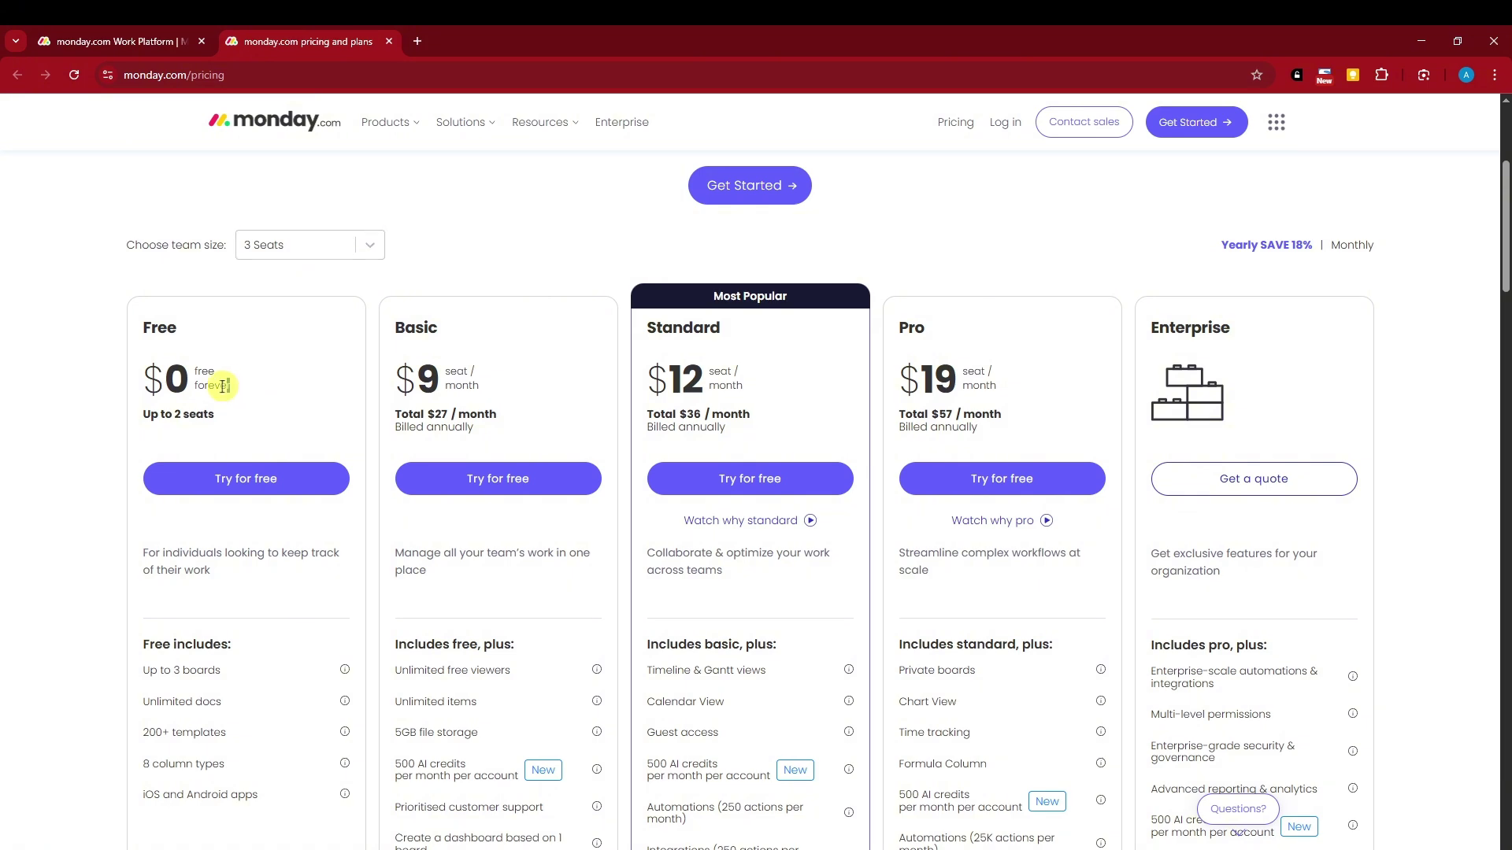
scroll(294, 404, down, 3)
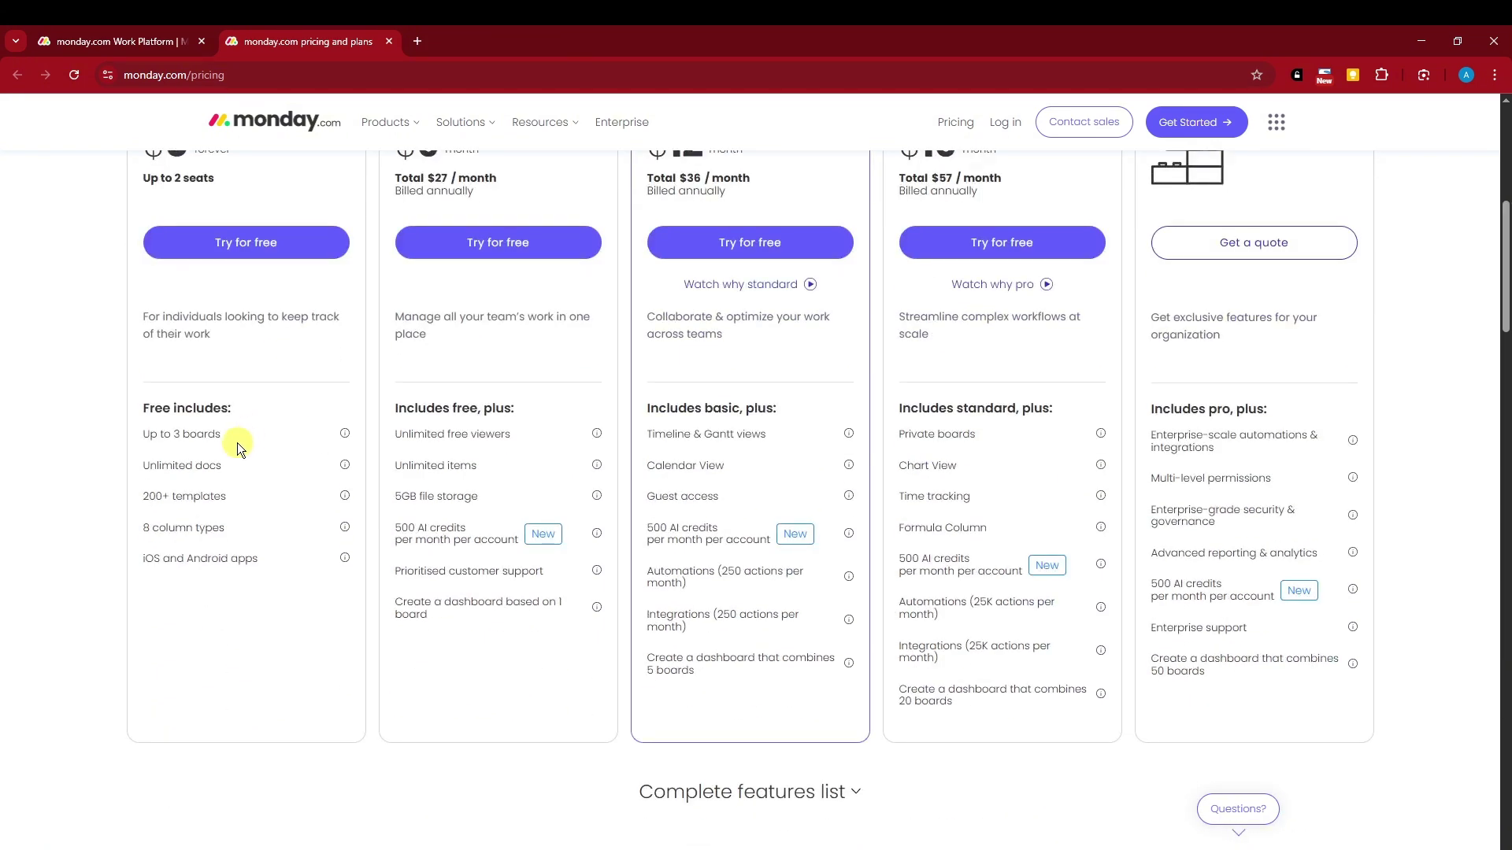
drag(221, 465, 257, 564)
click(145, 566)
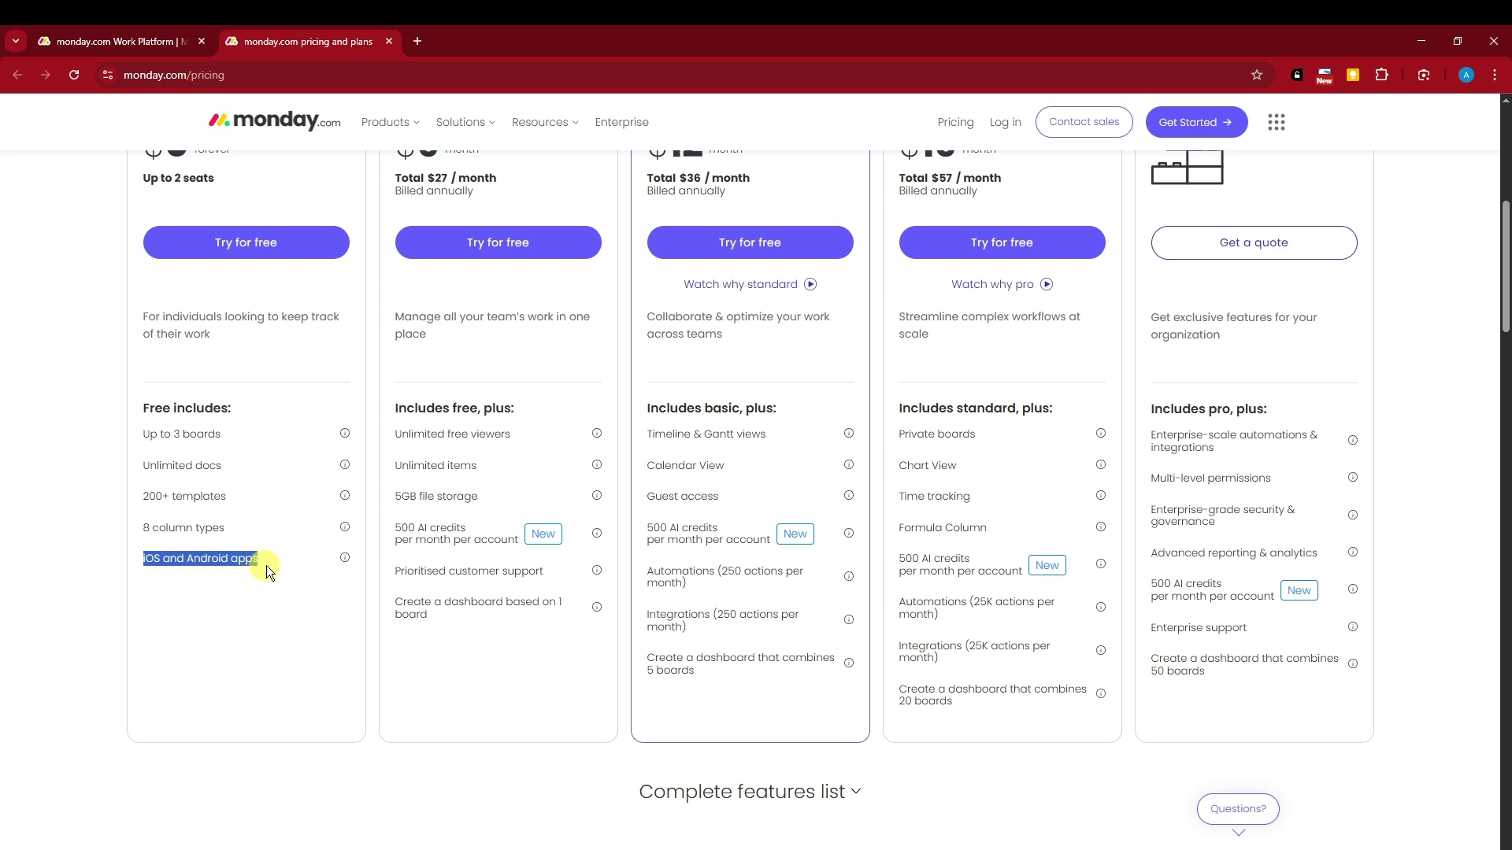
click(324, 627)
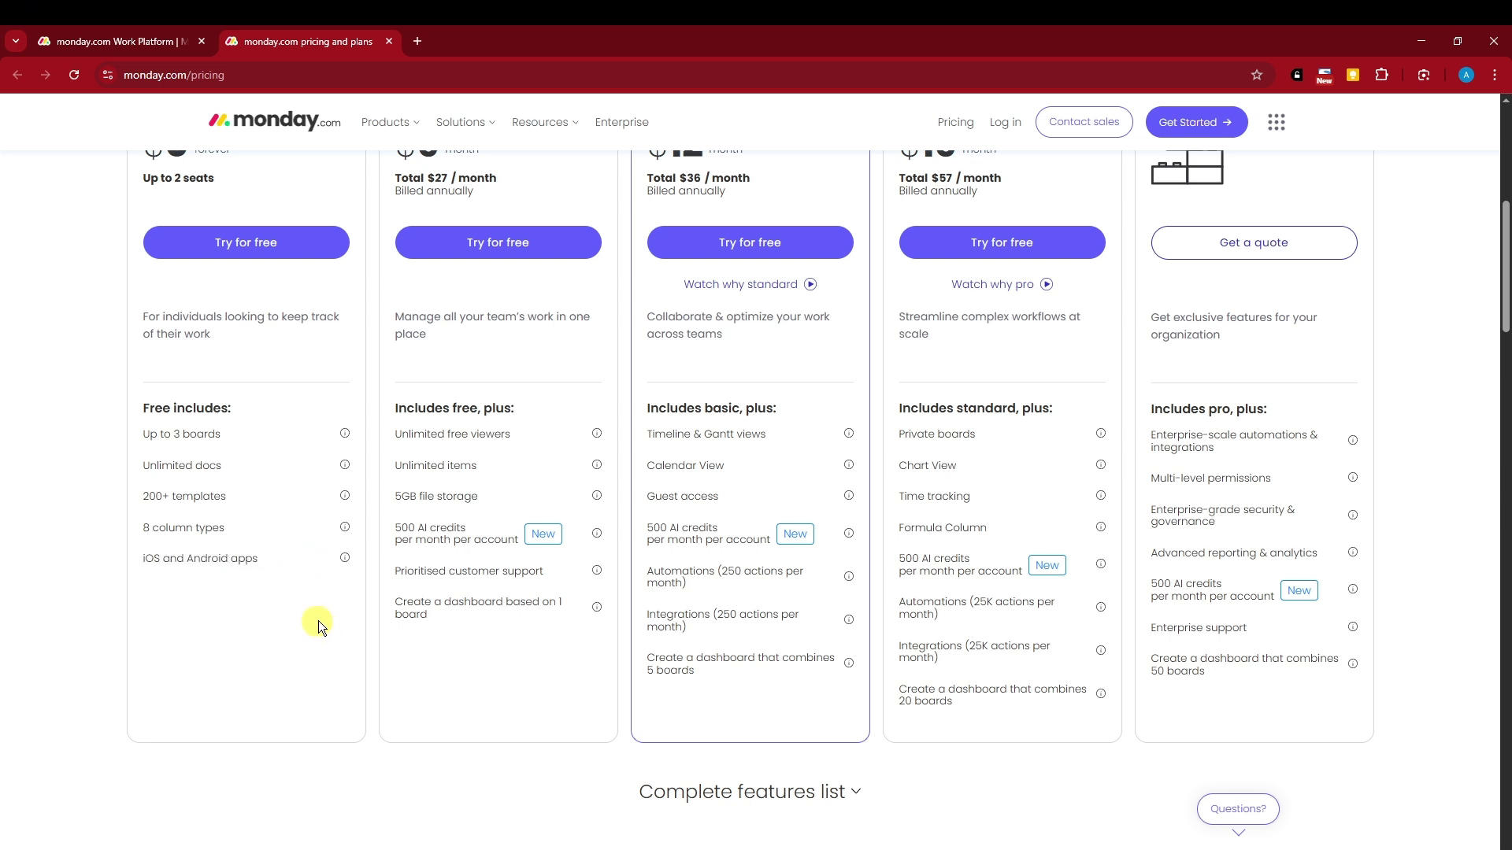
scroll(326, 614, up, 3)
drag(219, 568, 123, 556)
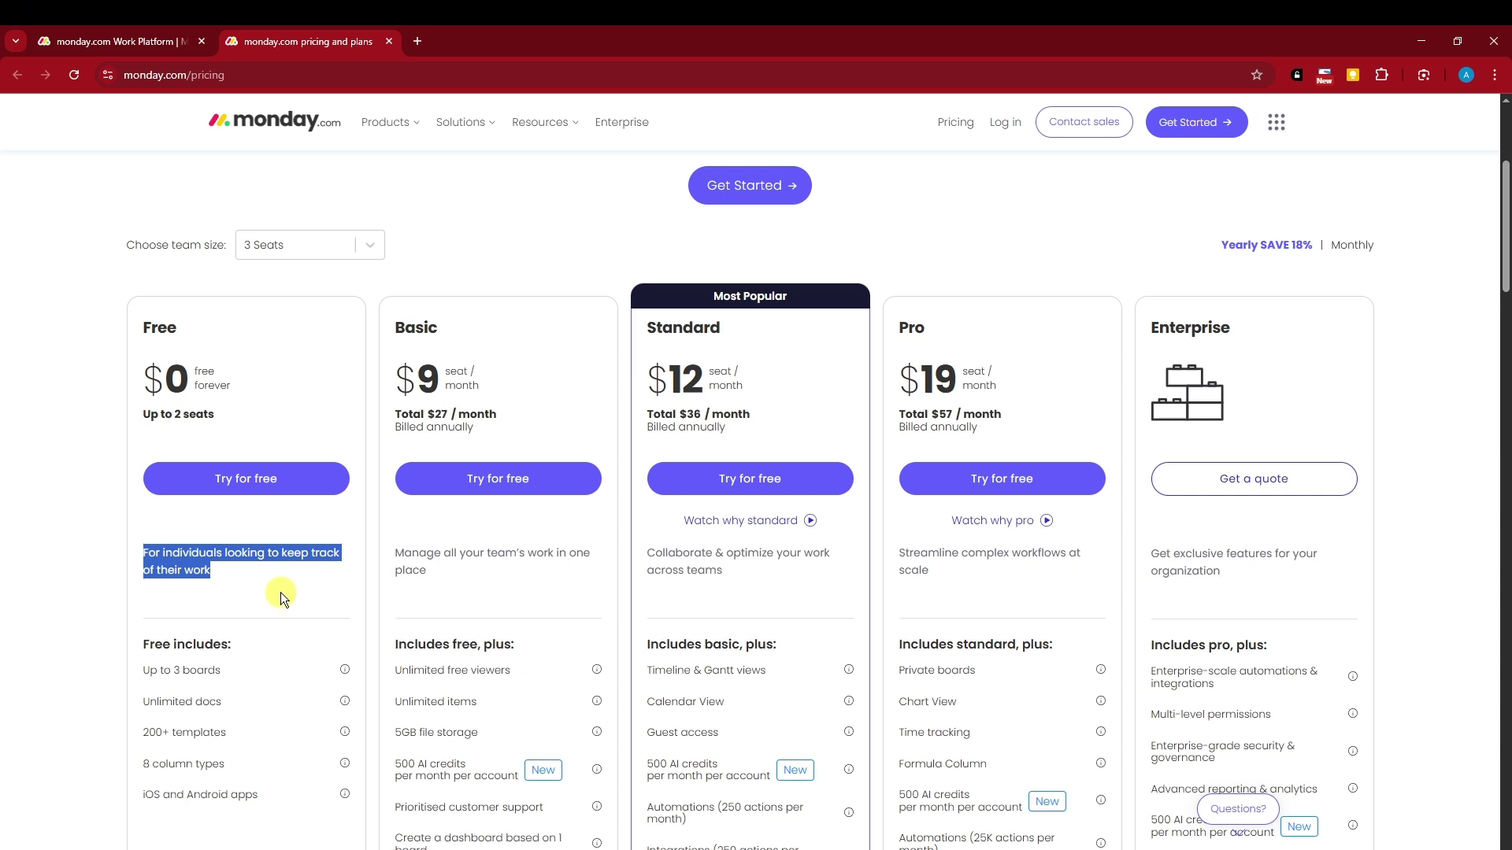
drag(143, 318, 263, 385)
click(479, 342)
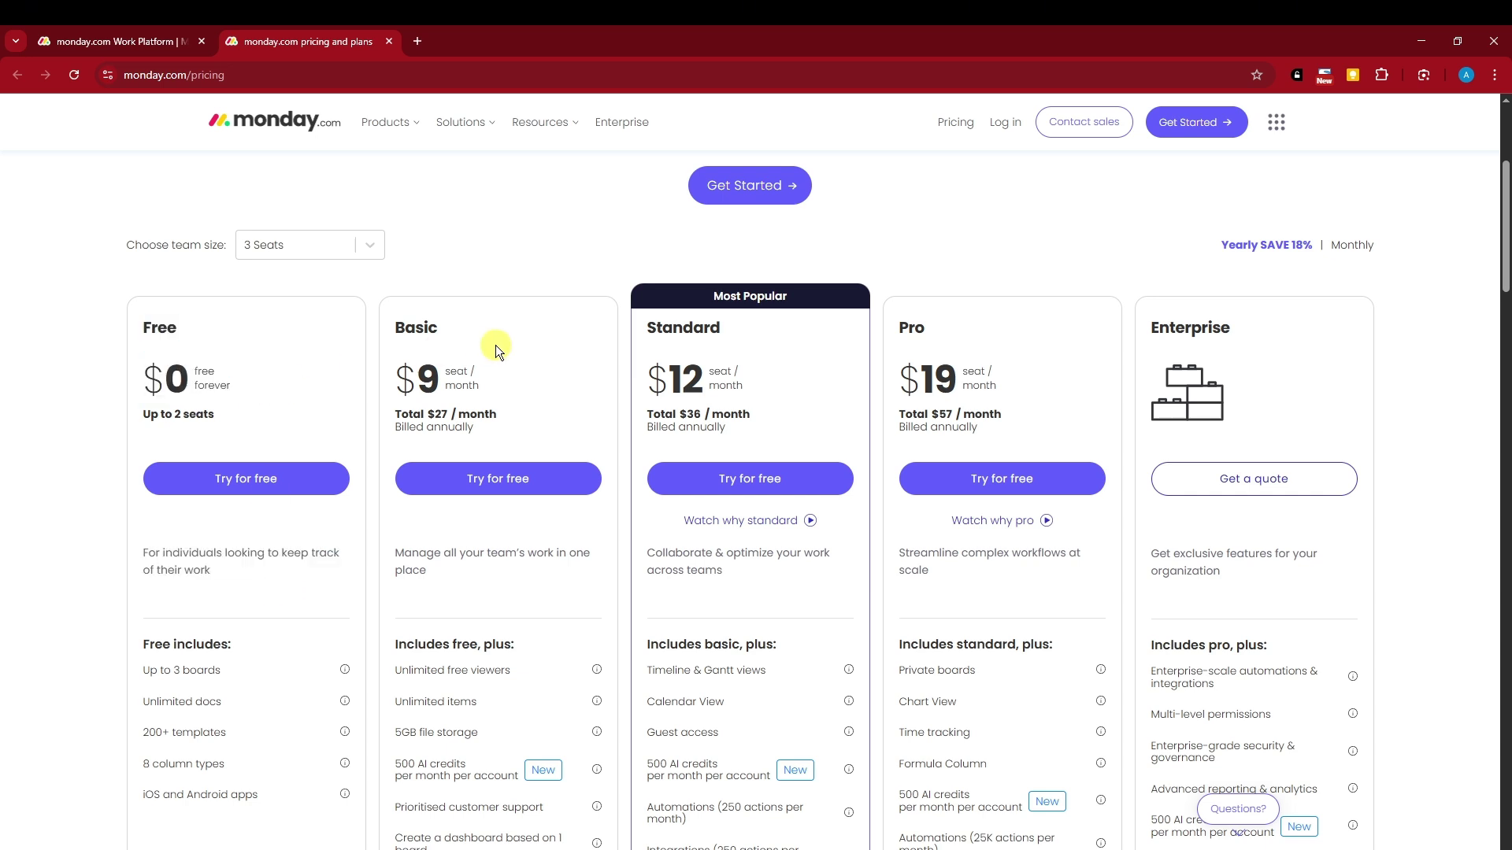
scroll(494, 345, down, 3)
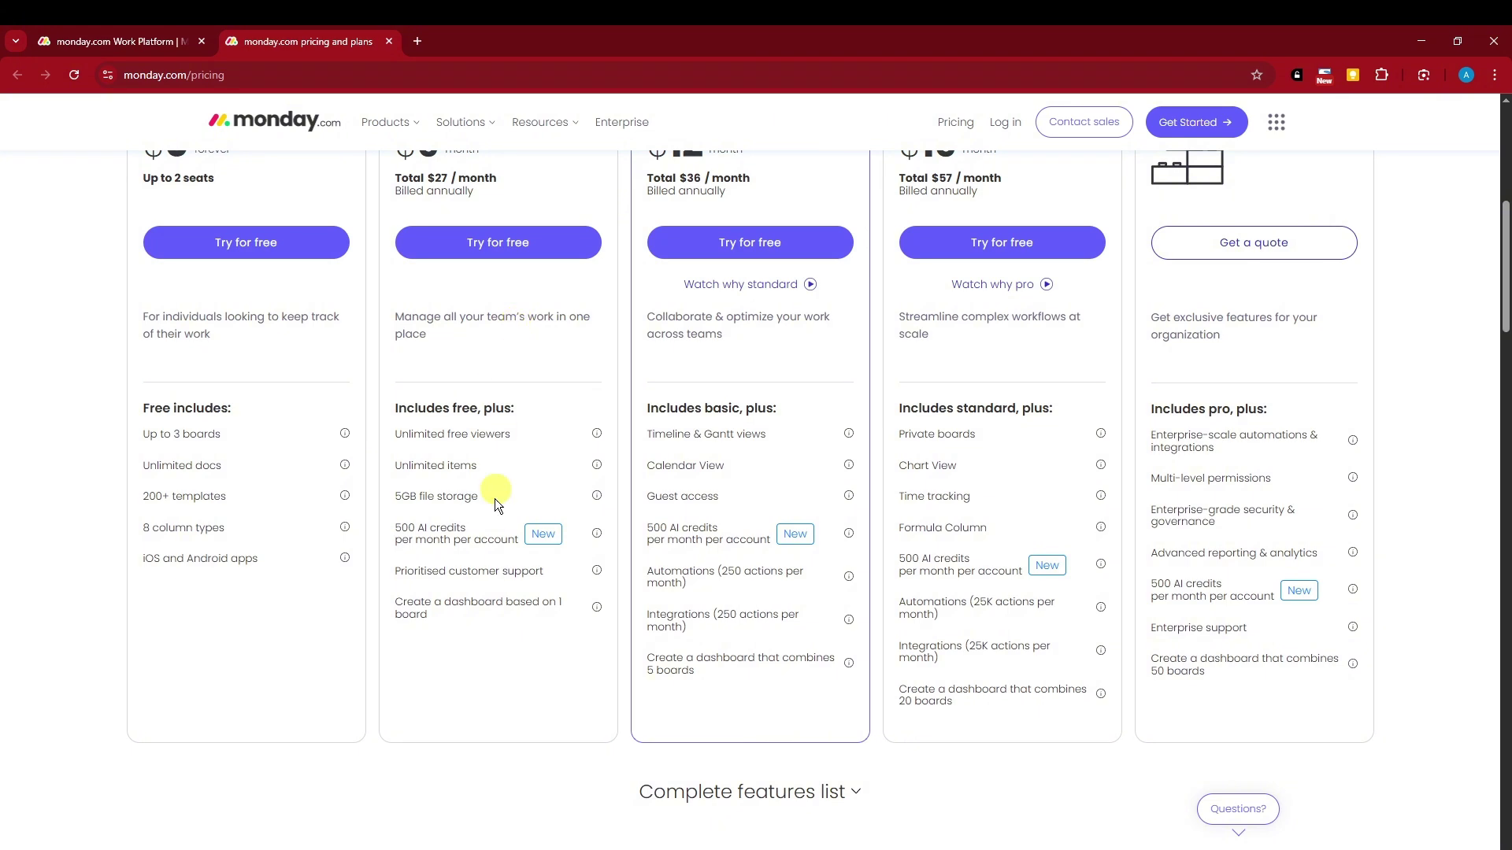
drag(393, 571, 535, 589)
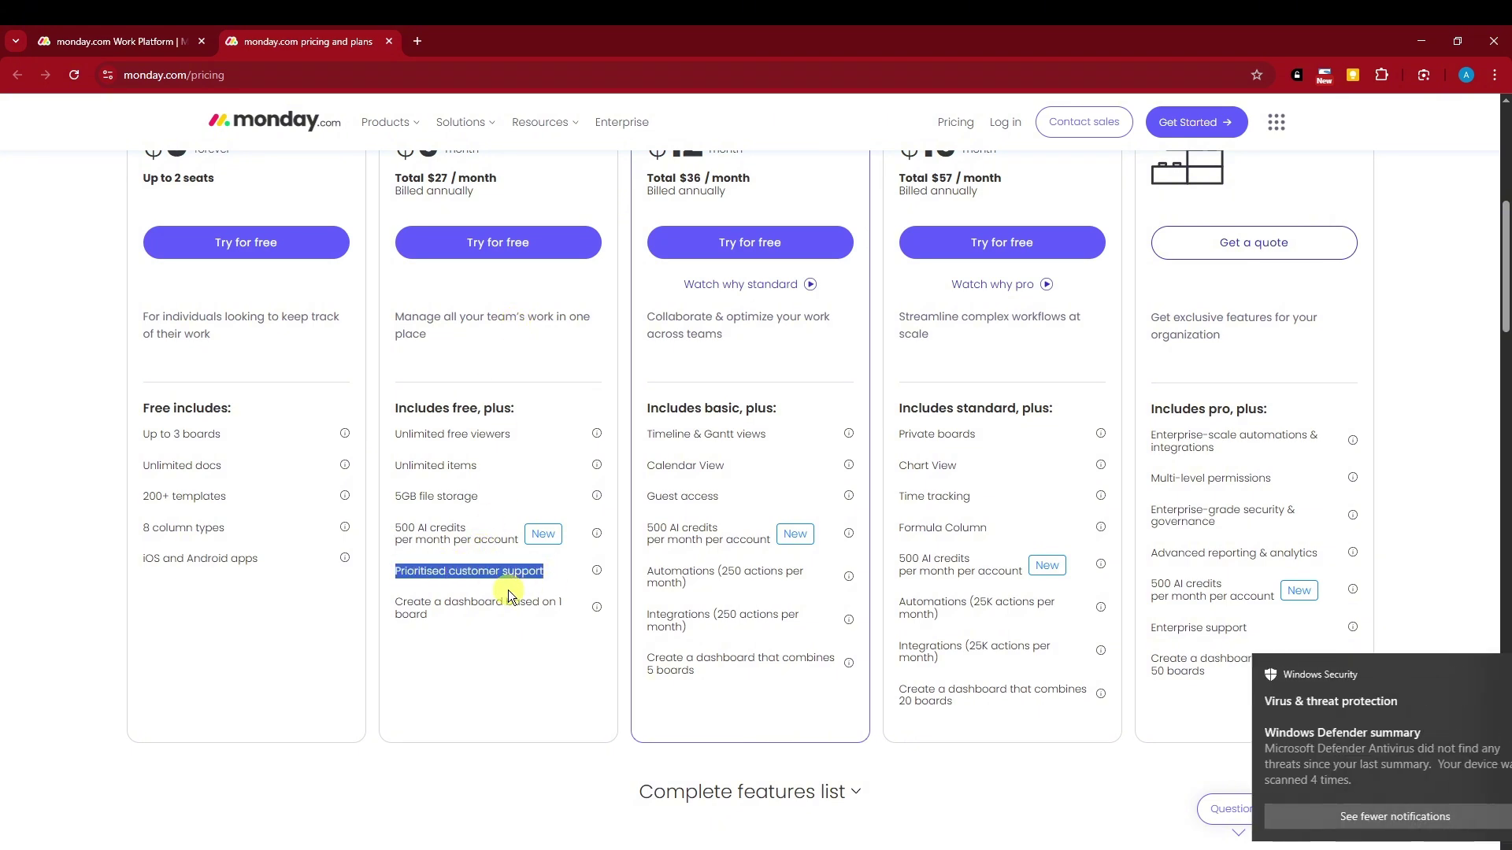
click(1475, 682)
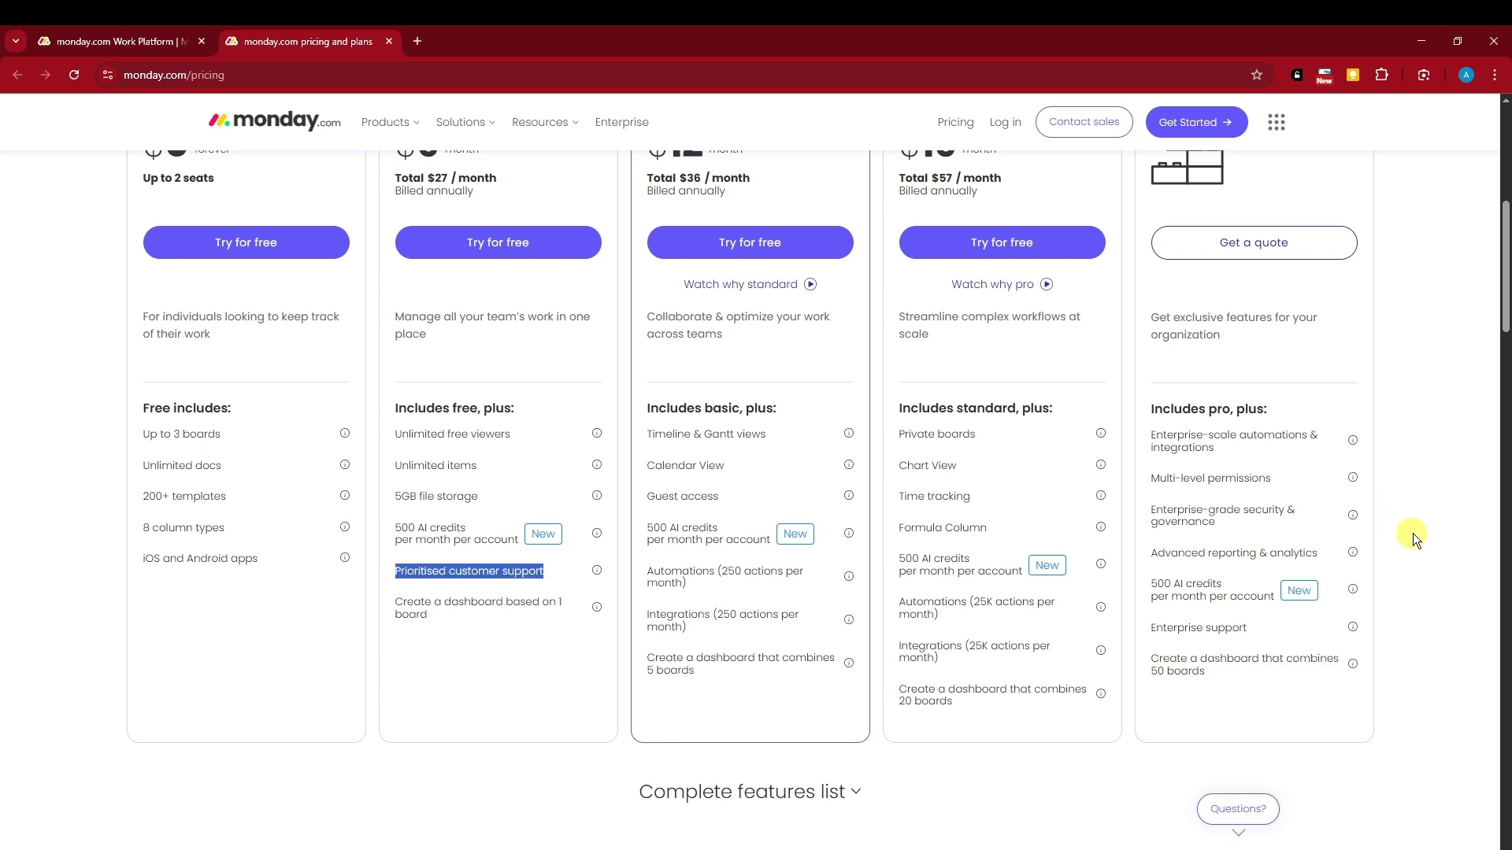
click(424, 659)
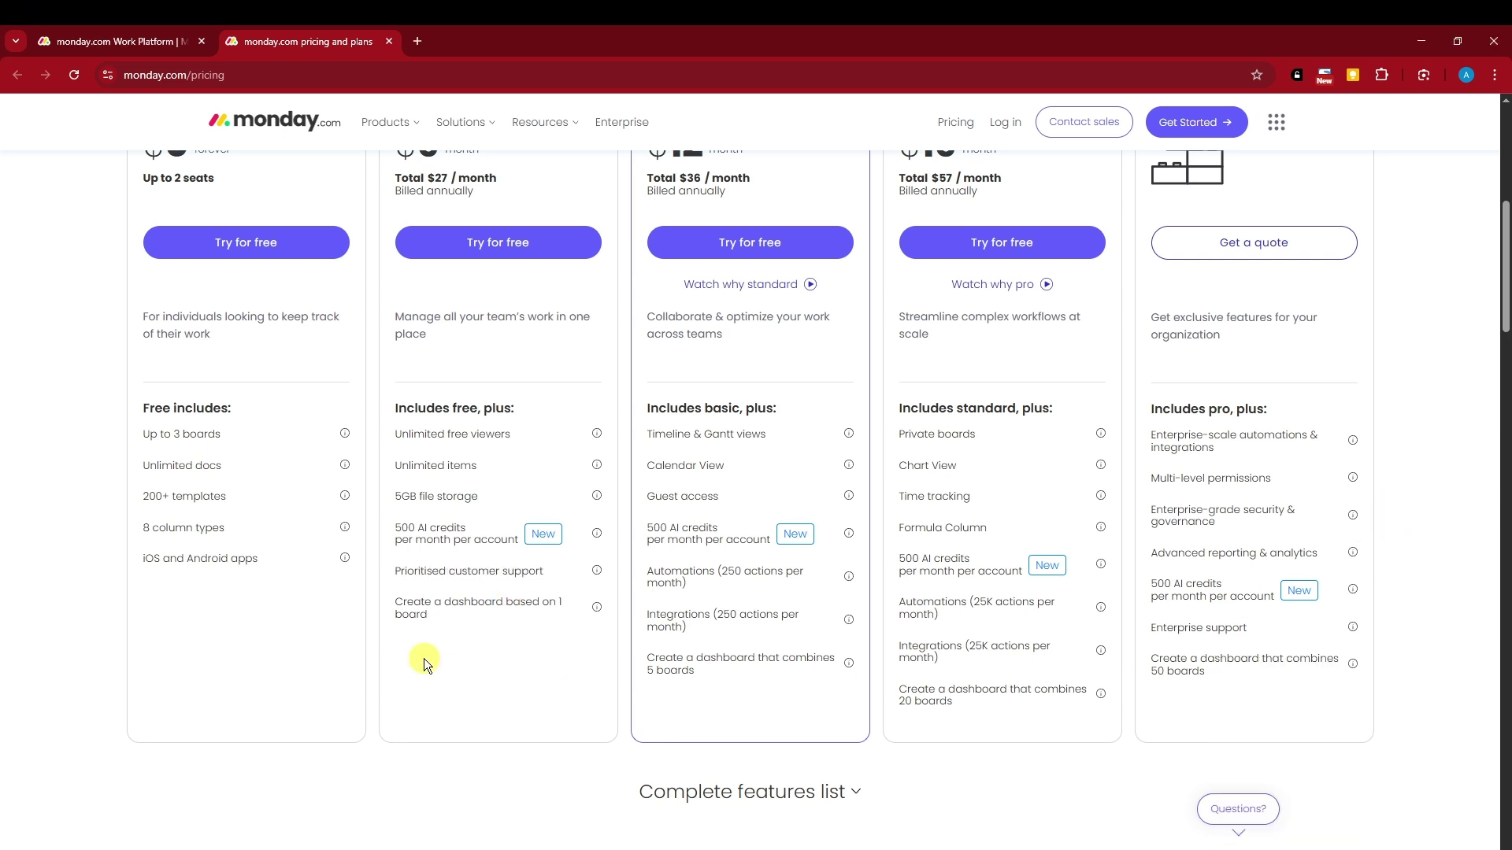
scroll(524, 647, down, 2)
scroll(526, 644, up, 2)
scroll(526, 639, up, 1)
drag(396, 650, 541, 652)
click(521, 663)
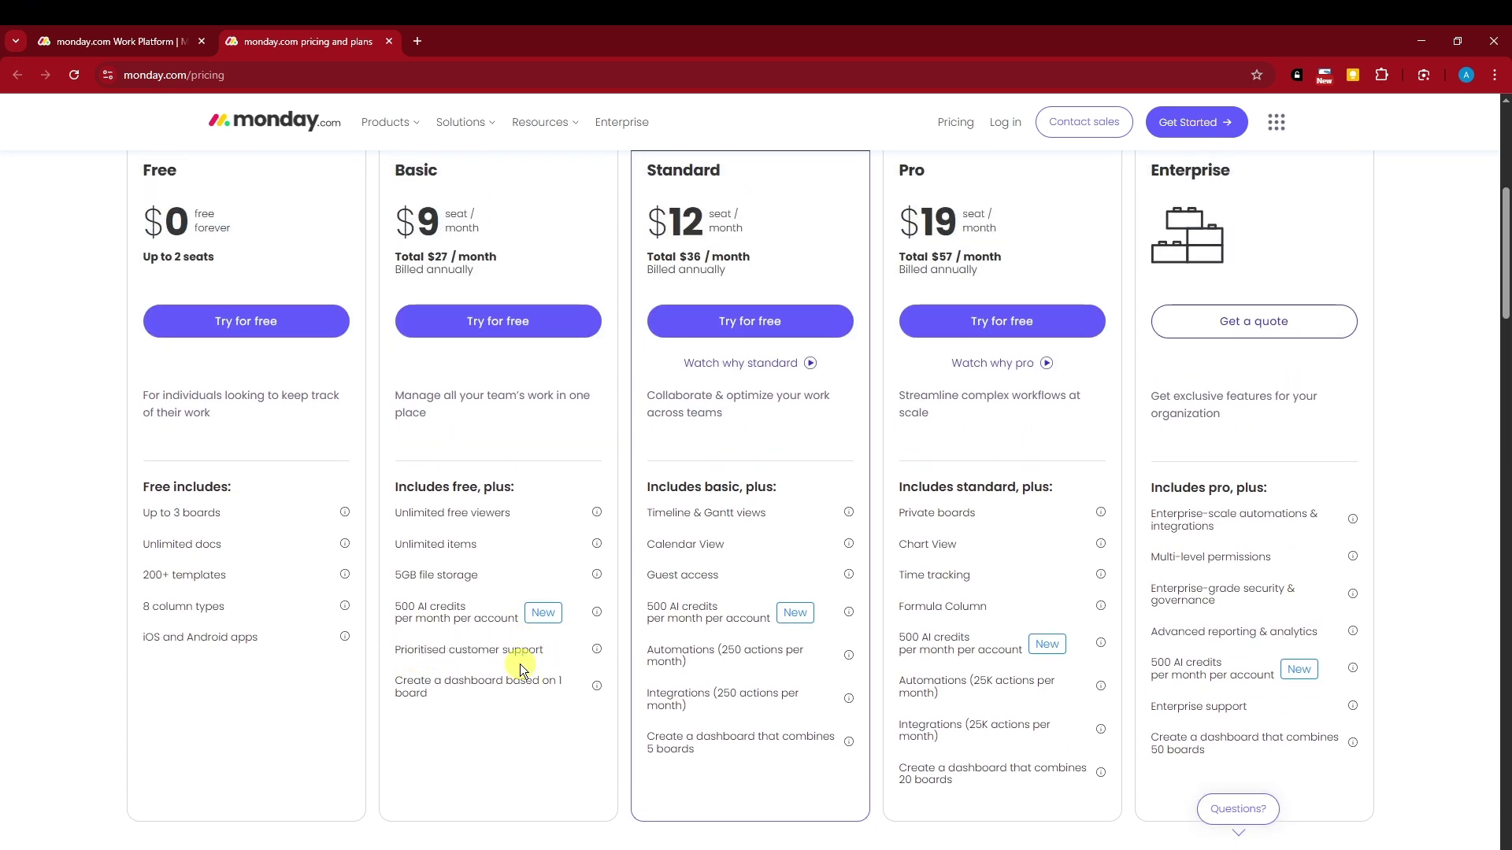
drag(134, 150, 180, 165)
drag(451, 659, 372, 658)
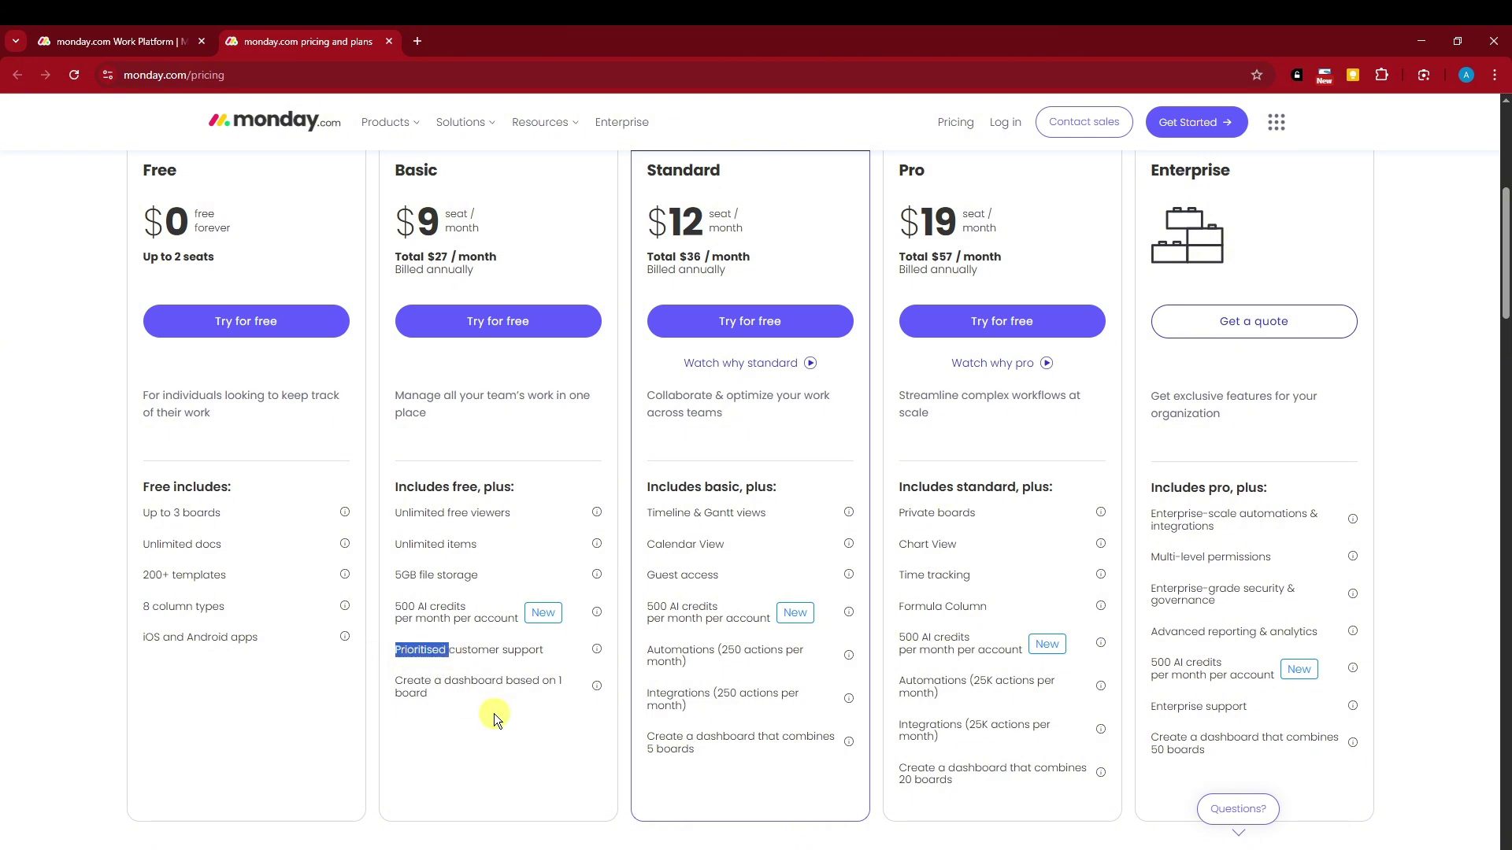
scroll(448, 583, down, 2)
click(450, 369)
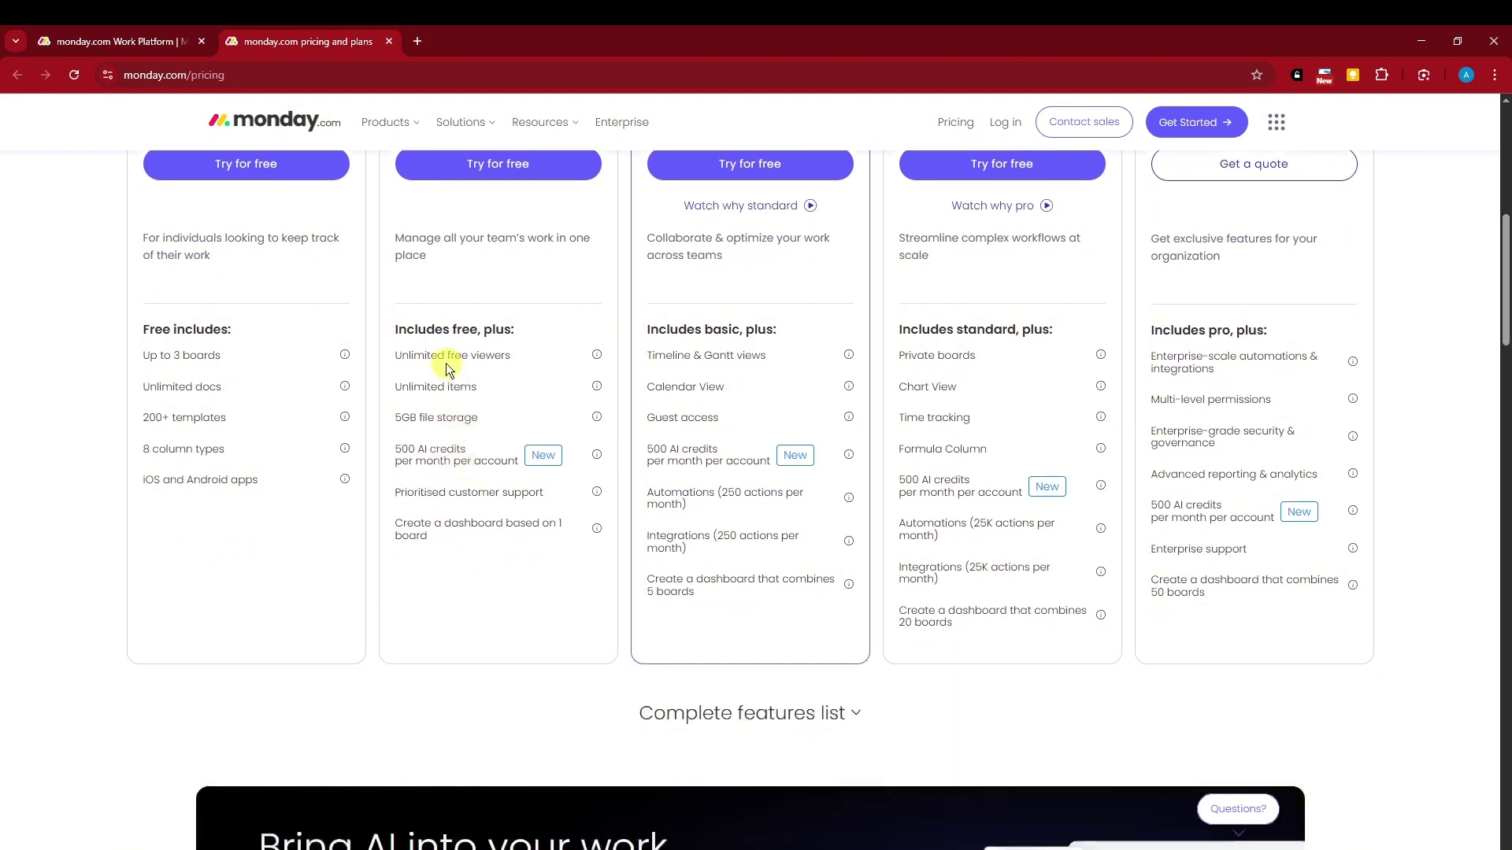
drag(396, 355, 512, 356)
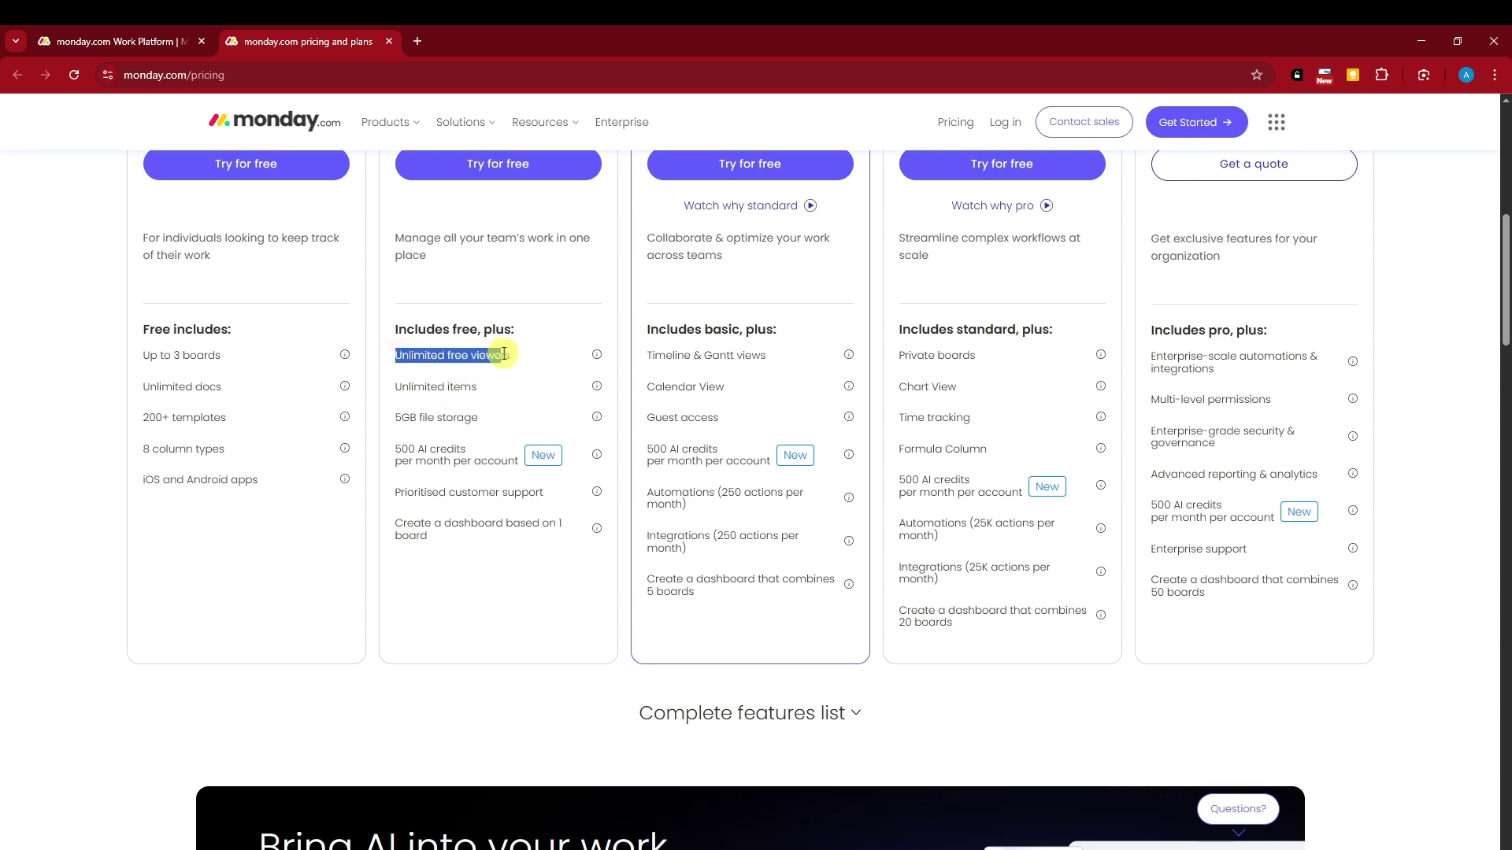
click(446, 375)
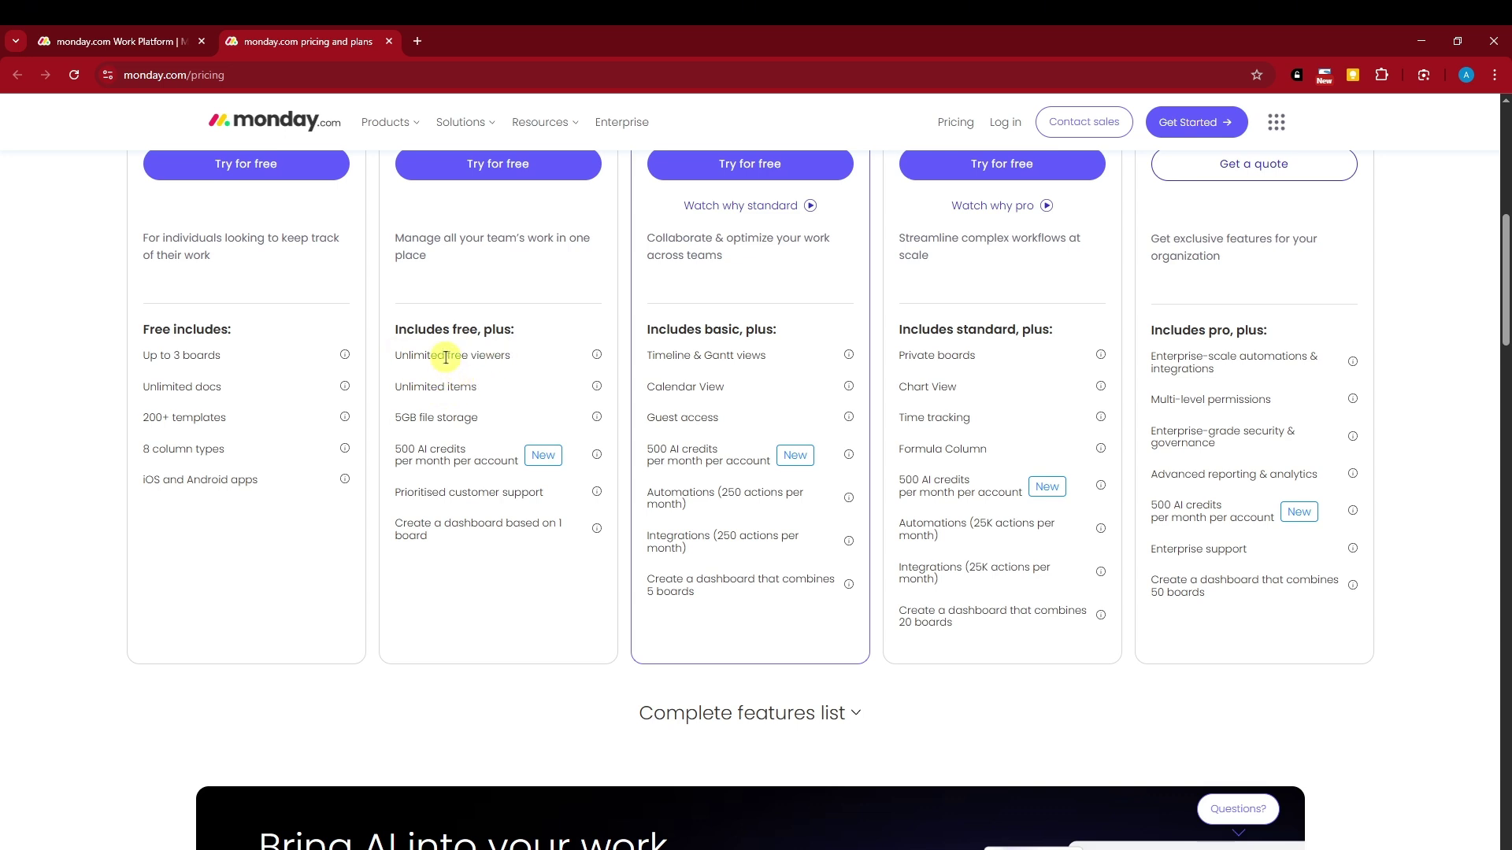
scroll(394, 341, up, 3)
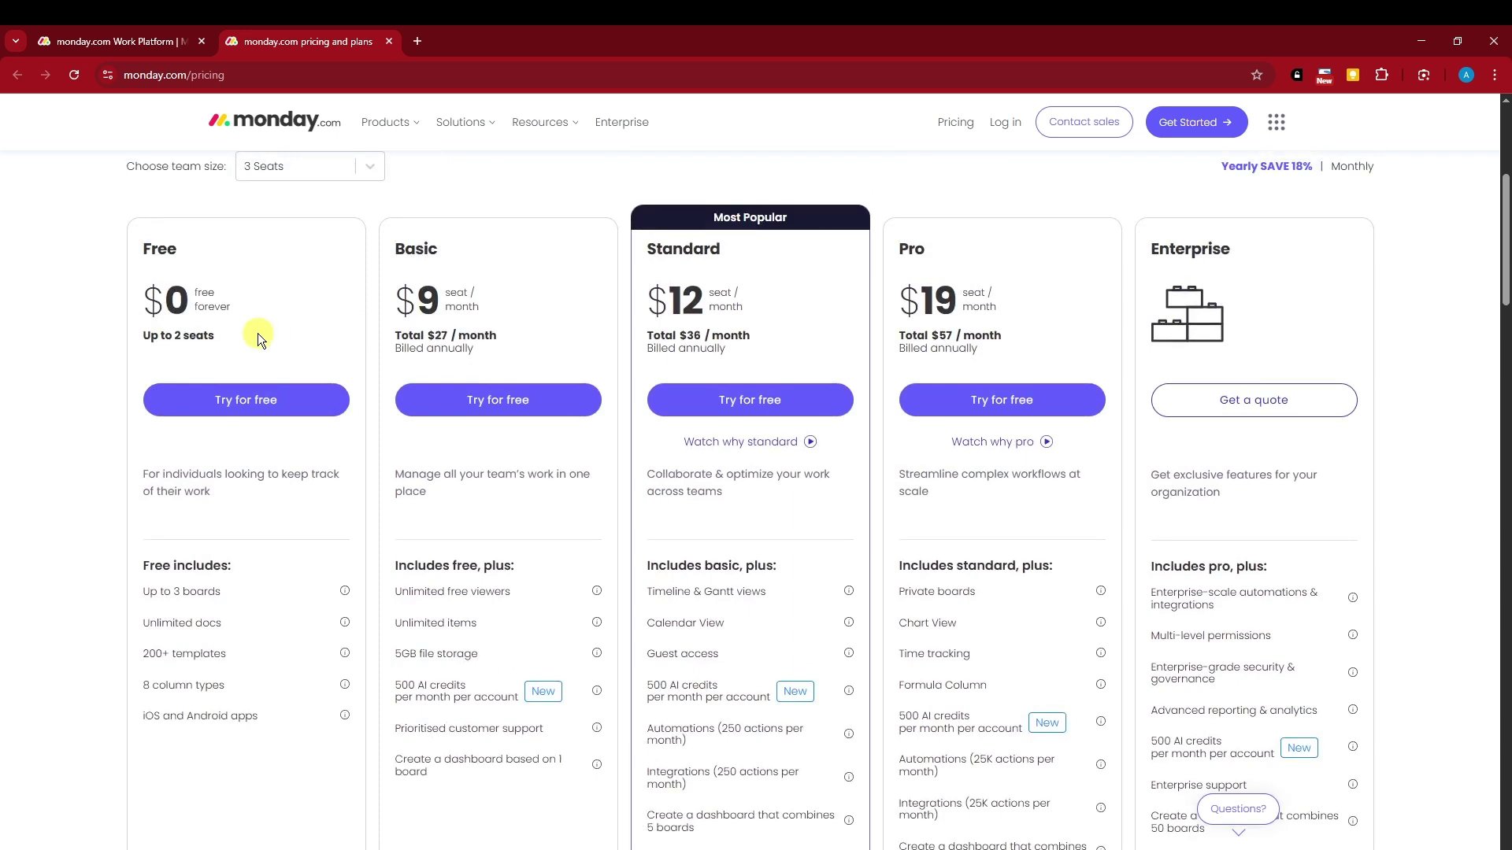
scroll(315, 414, down, 1)
scroll(315, 414, up, 1)
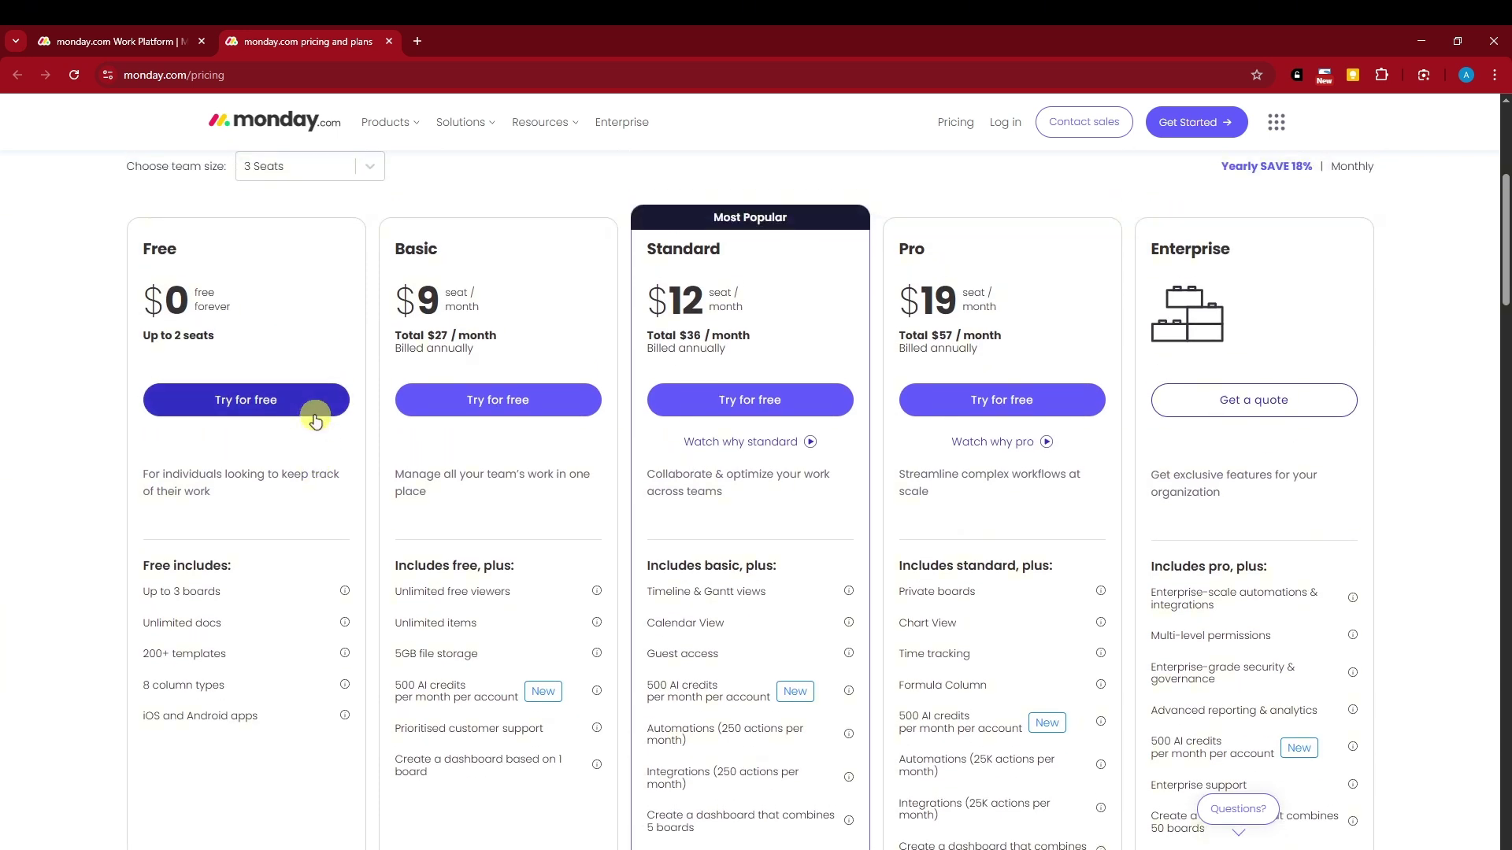
scroll(315, 417, down, 1)
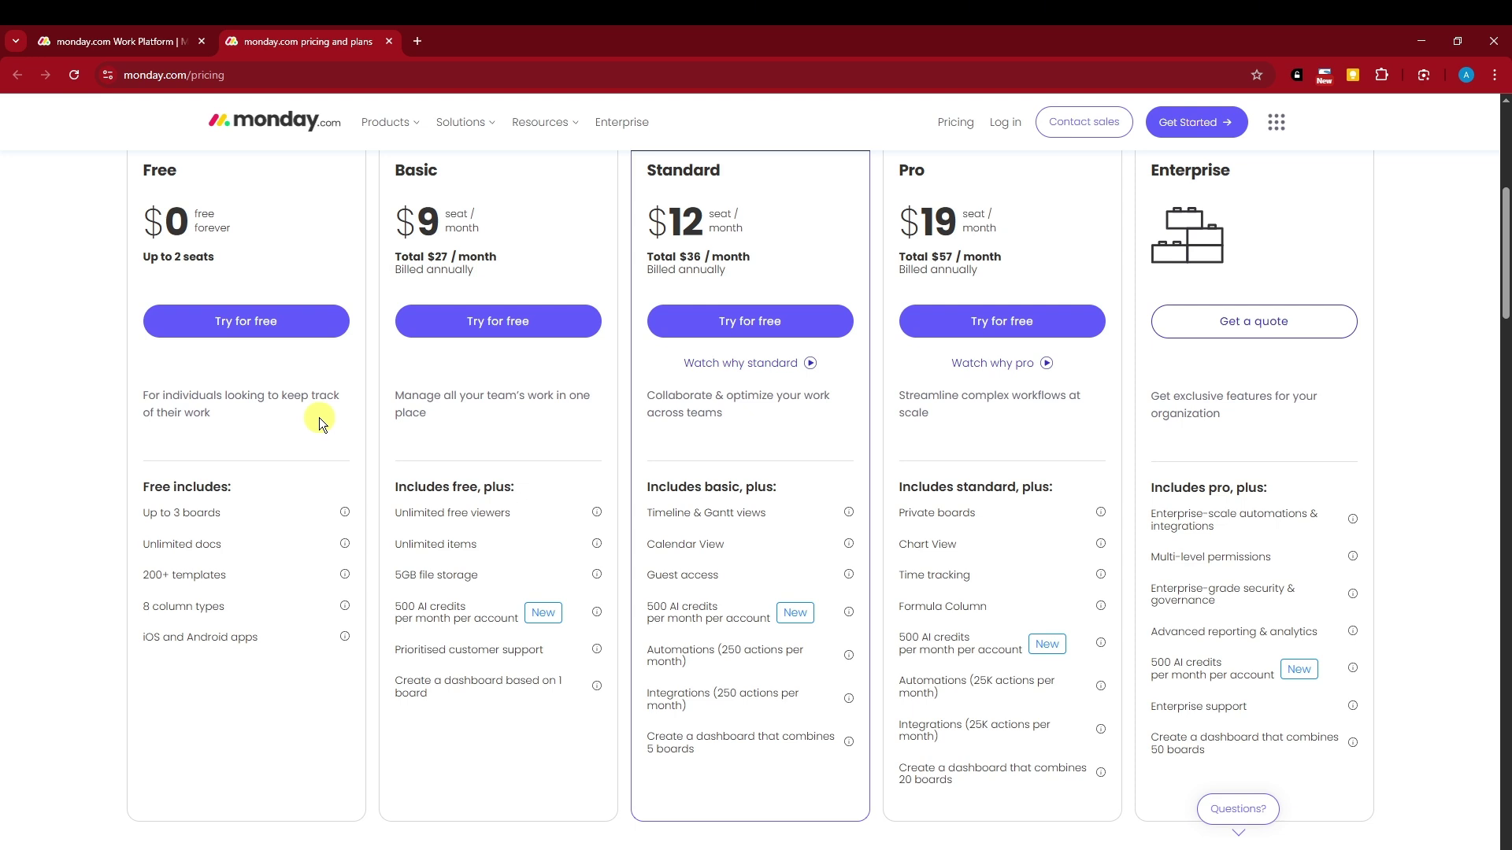
scroll(319, 417, down, 1)
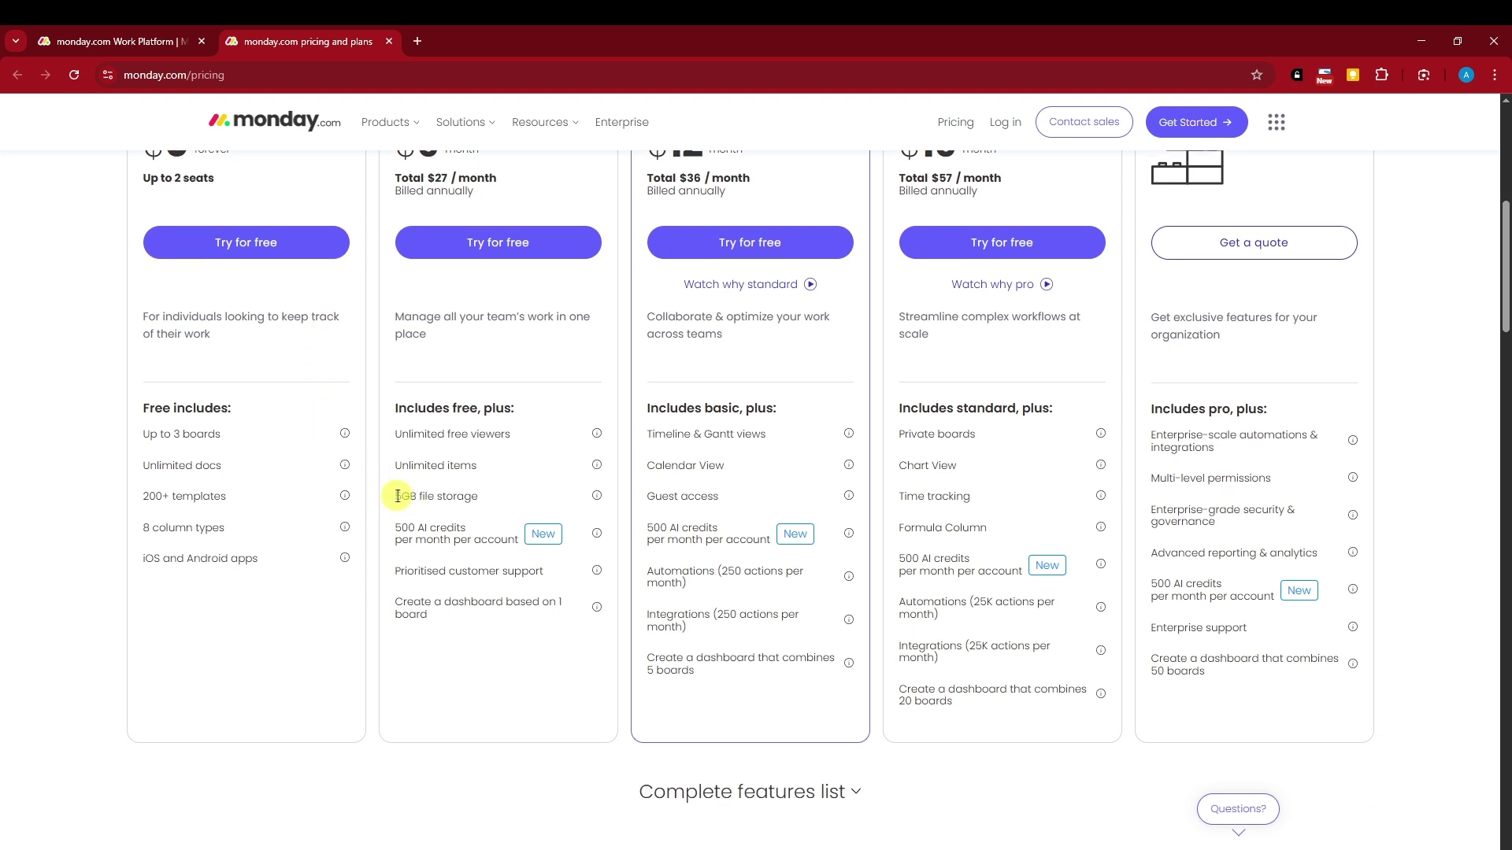
drag(397, 496, 504, 505)
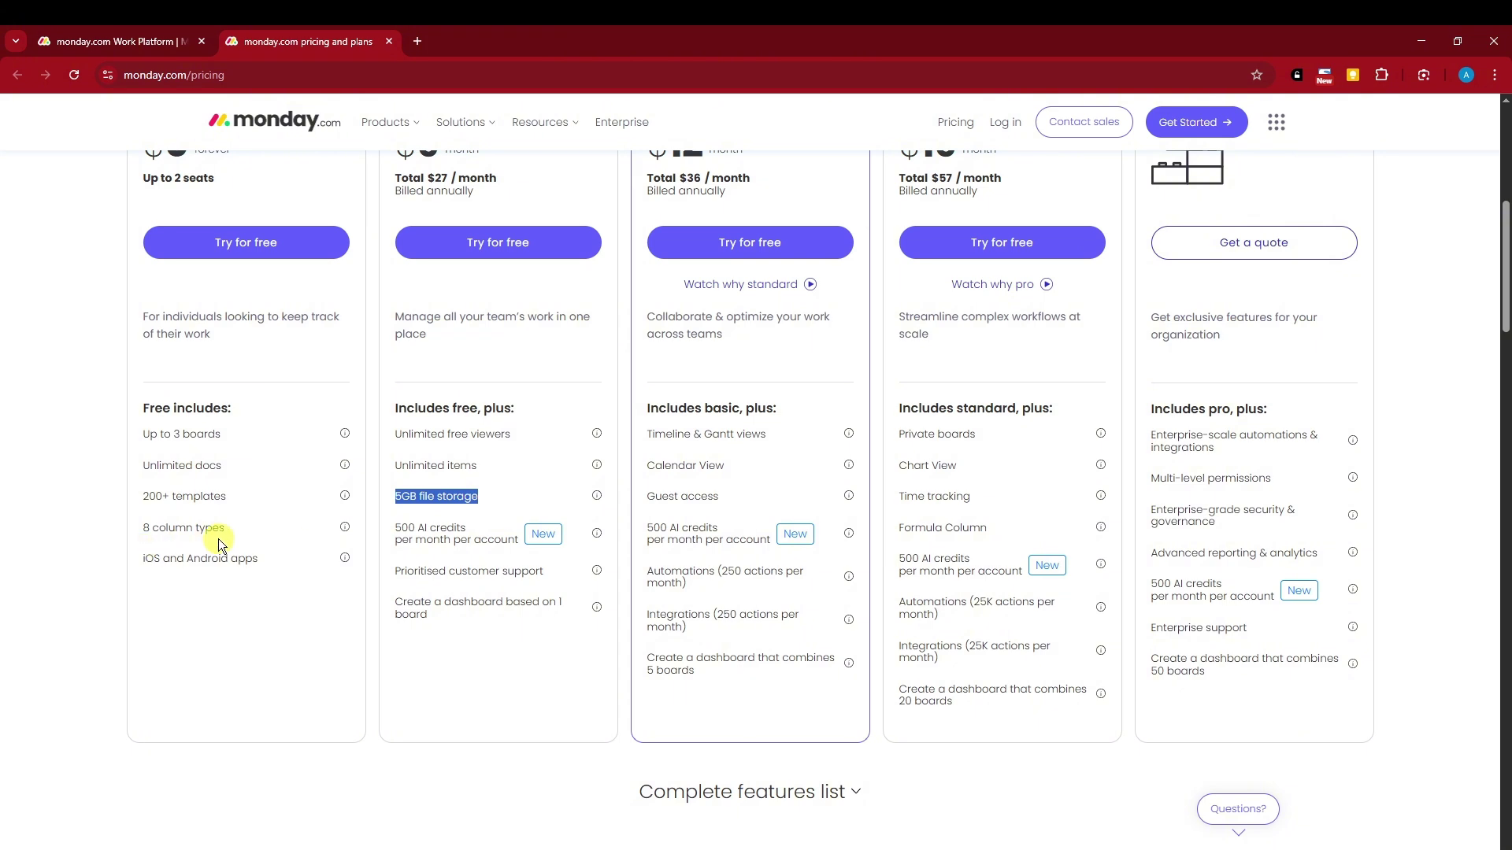
drag(268, 559, 150, 433)
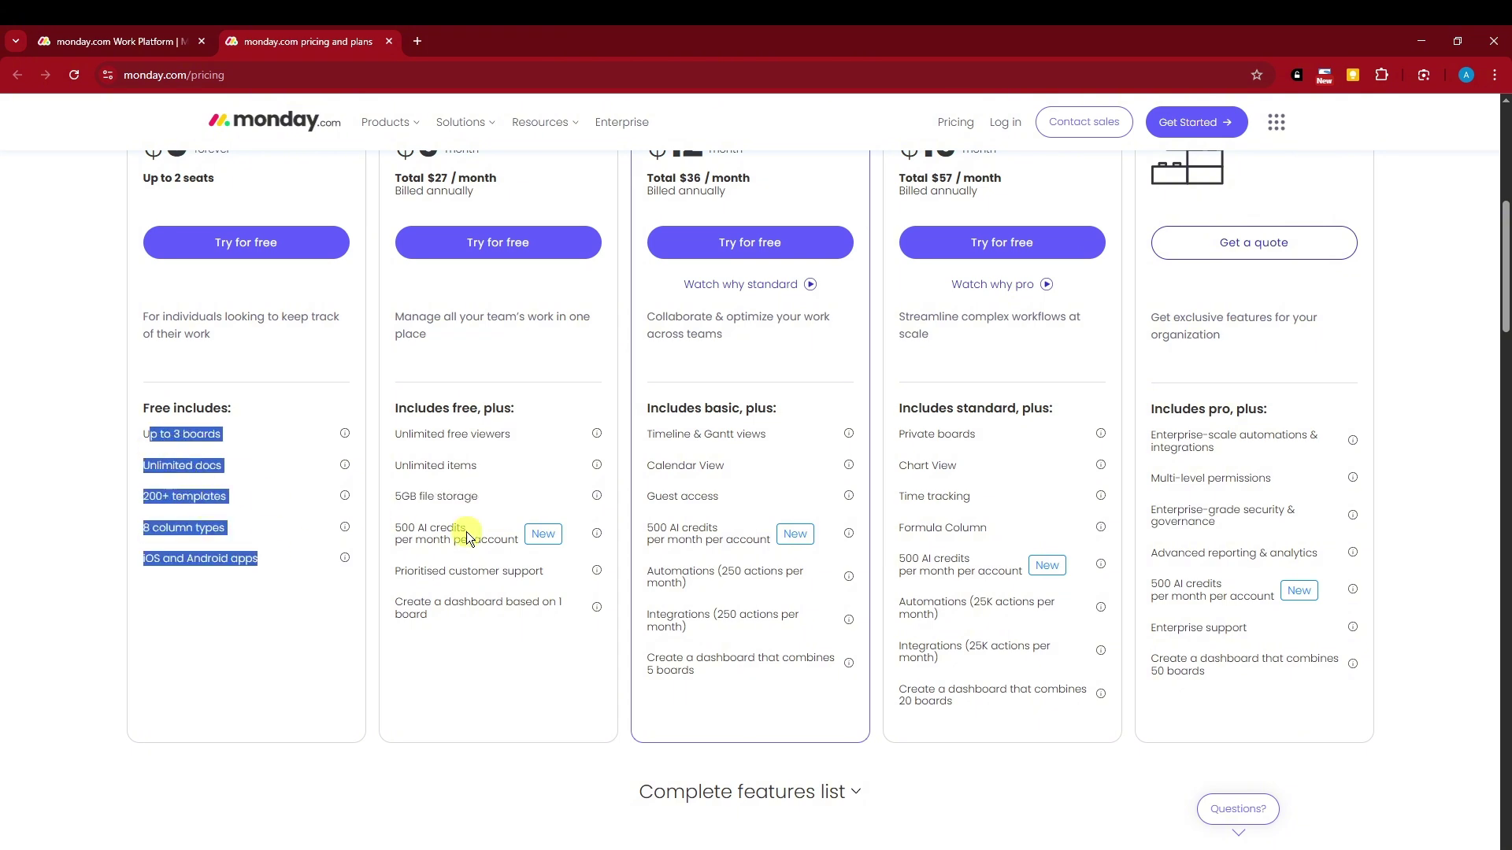
scroll(468, 530, down, 1)
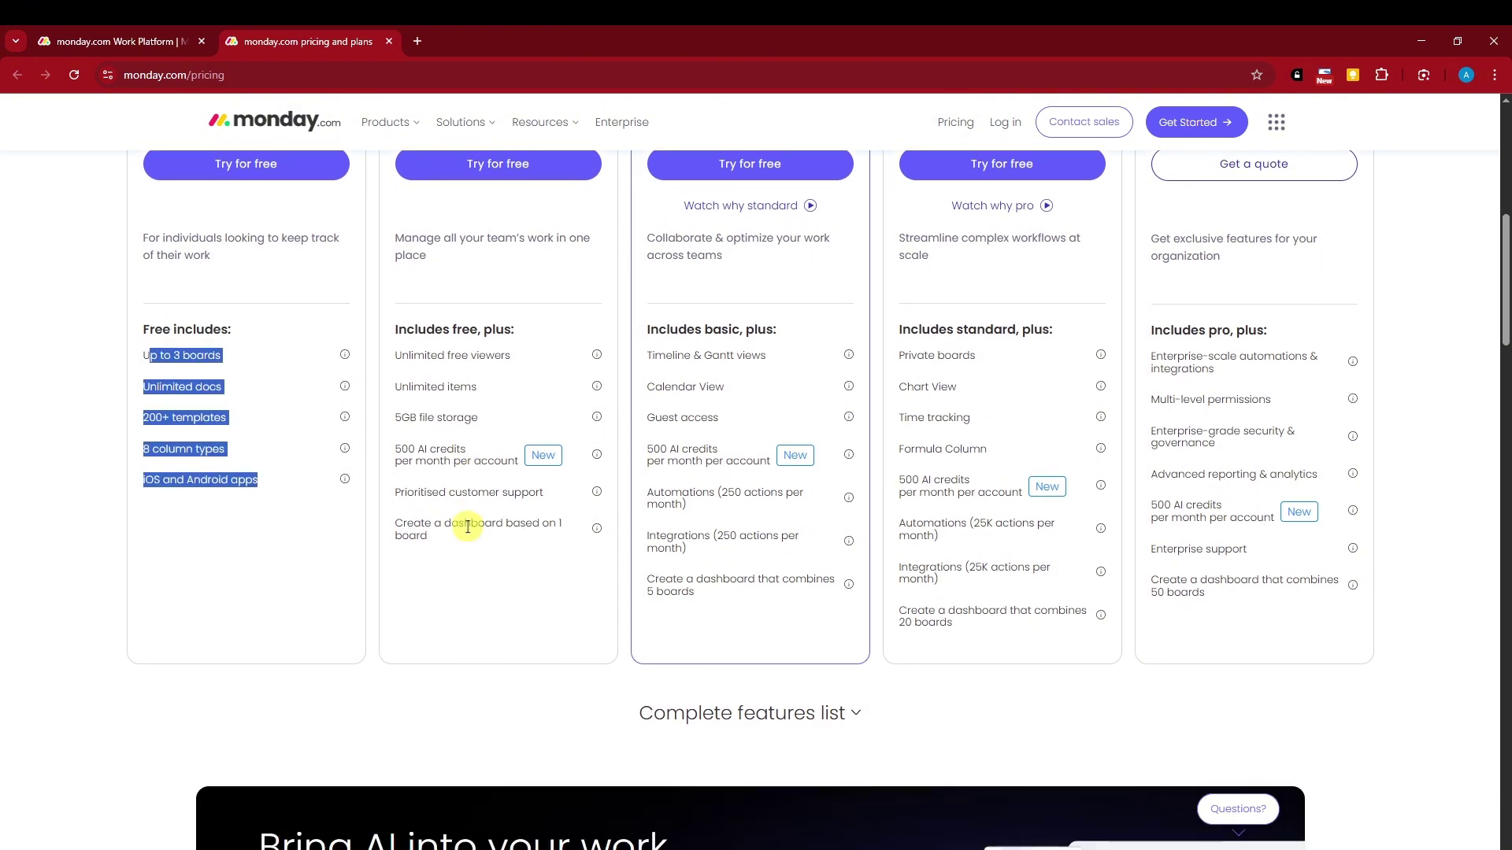
click(398, 419)
scroll(432, 429, up, 1)
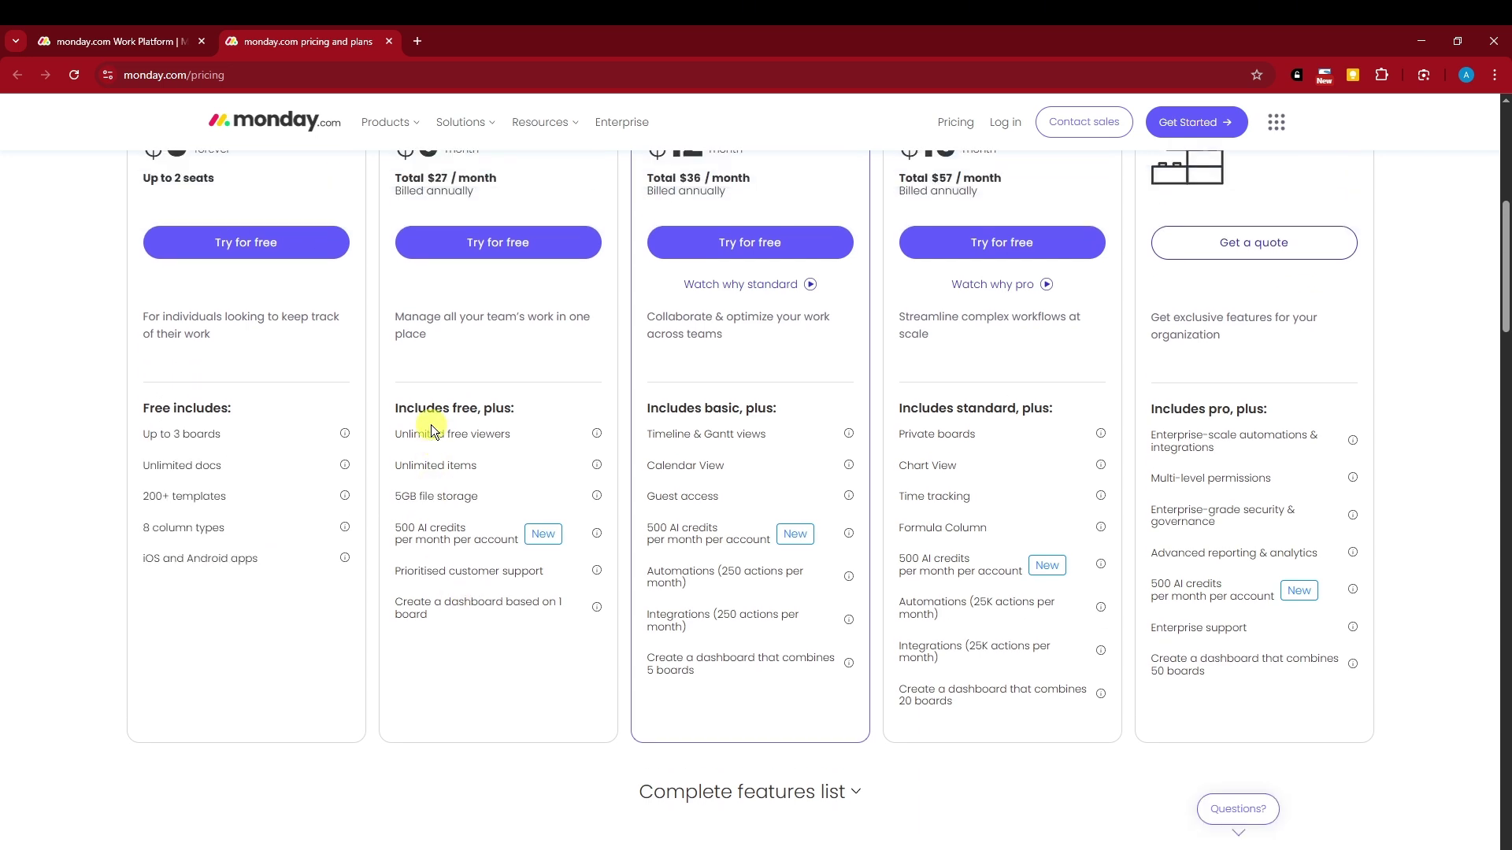
scroll(459, 447, down, 1)
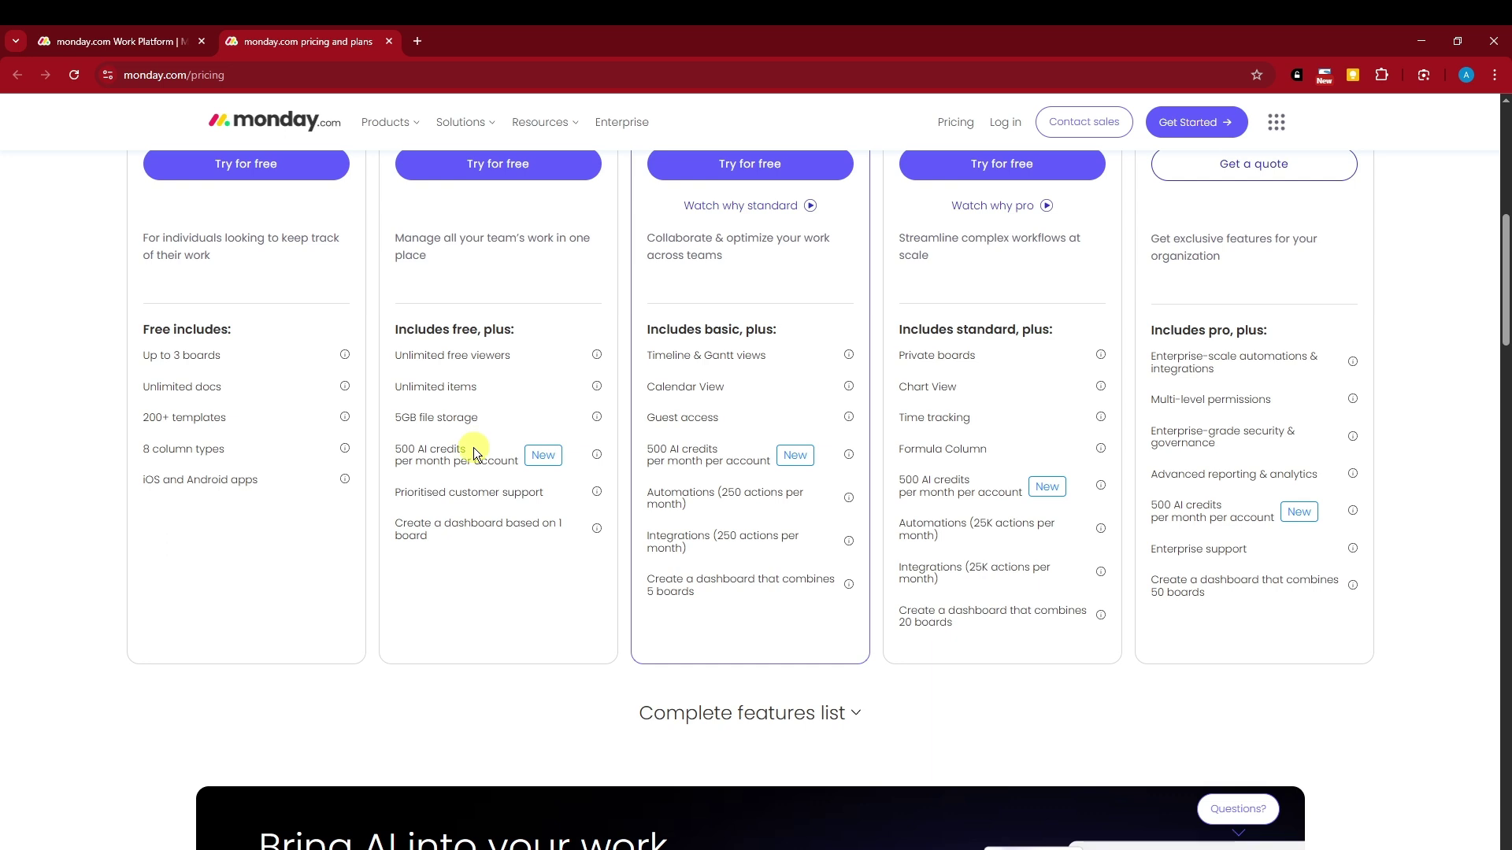
scroll(479, 447, up, 3)
scroll(489, 456, down, 2)
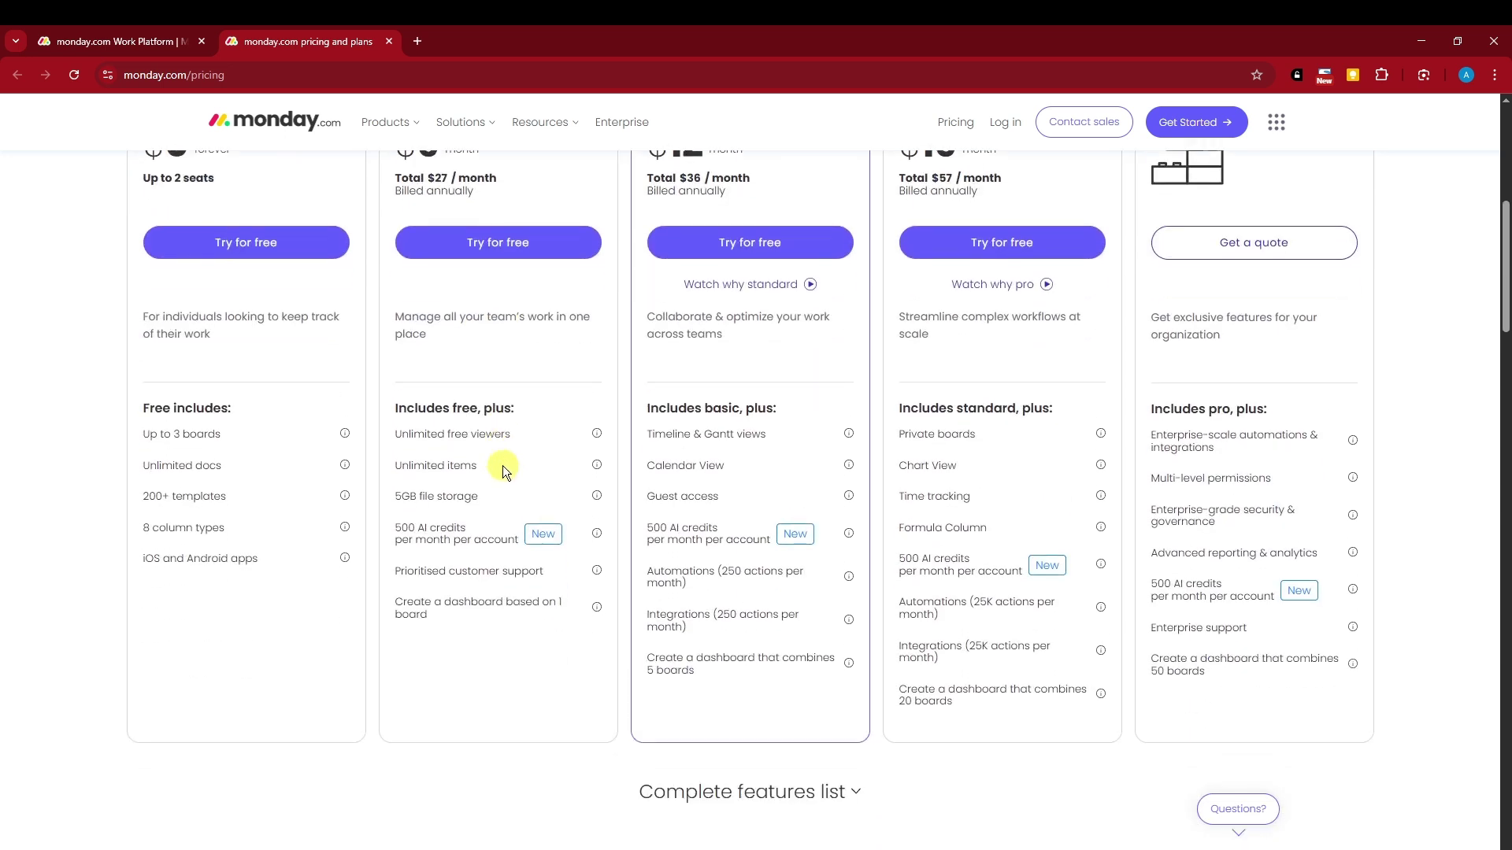
drag(405, 523, 483, 540)
click(438, 530)
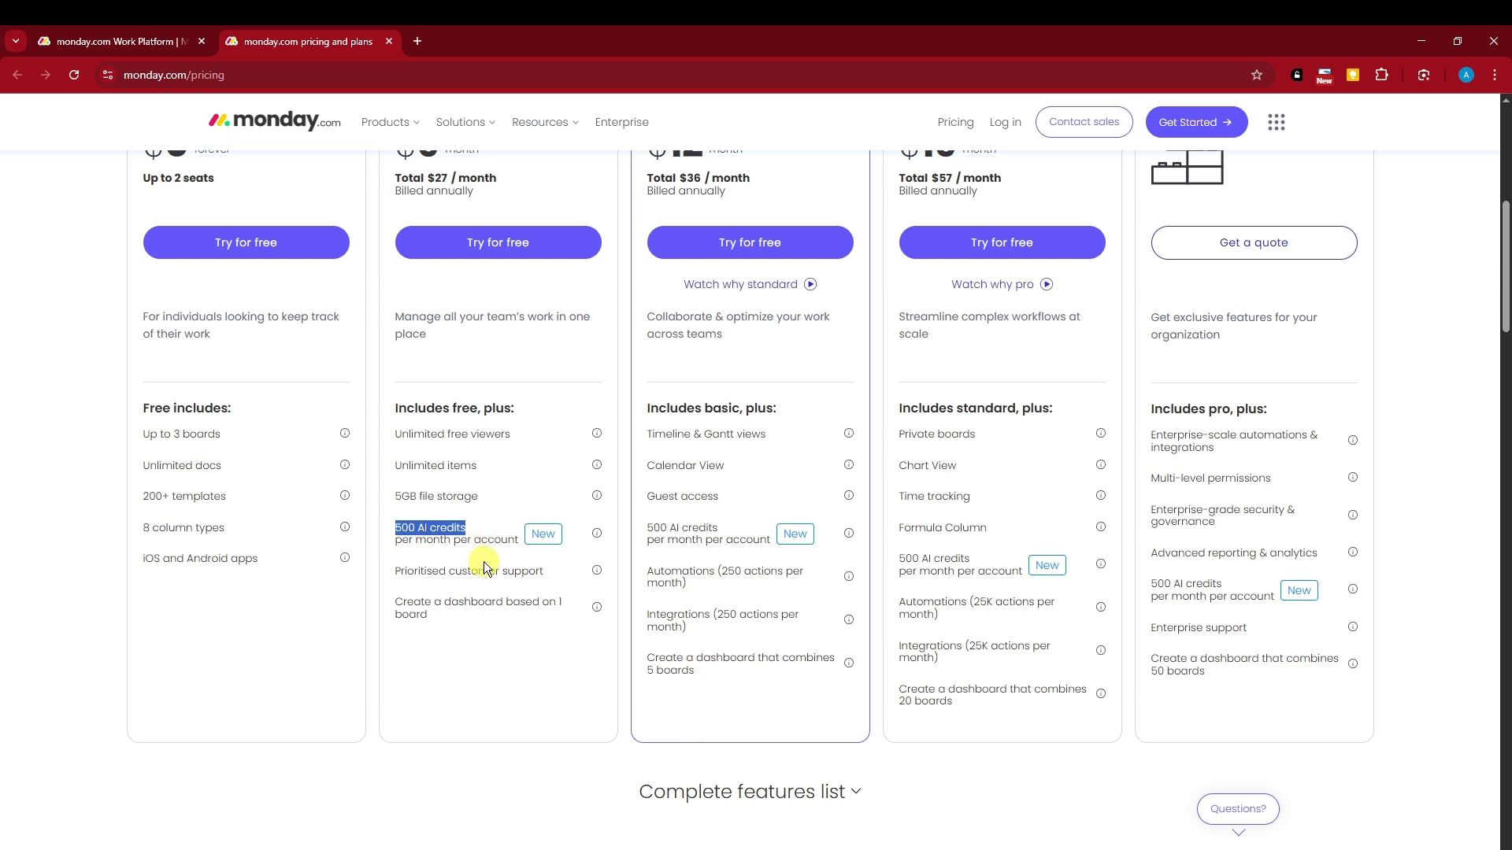
scroll(484, 567, up, 2)
click(489, 612)
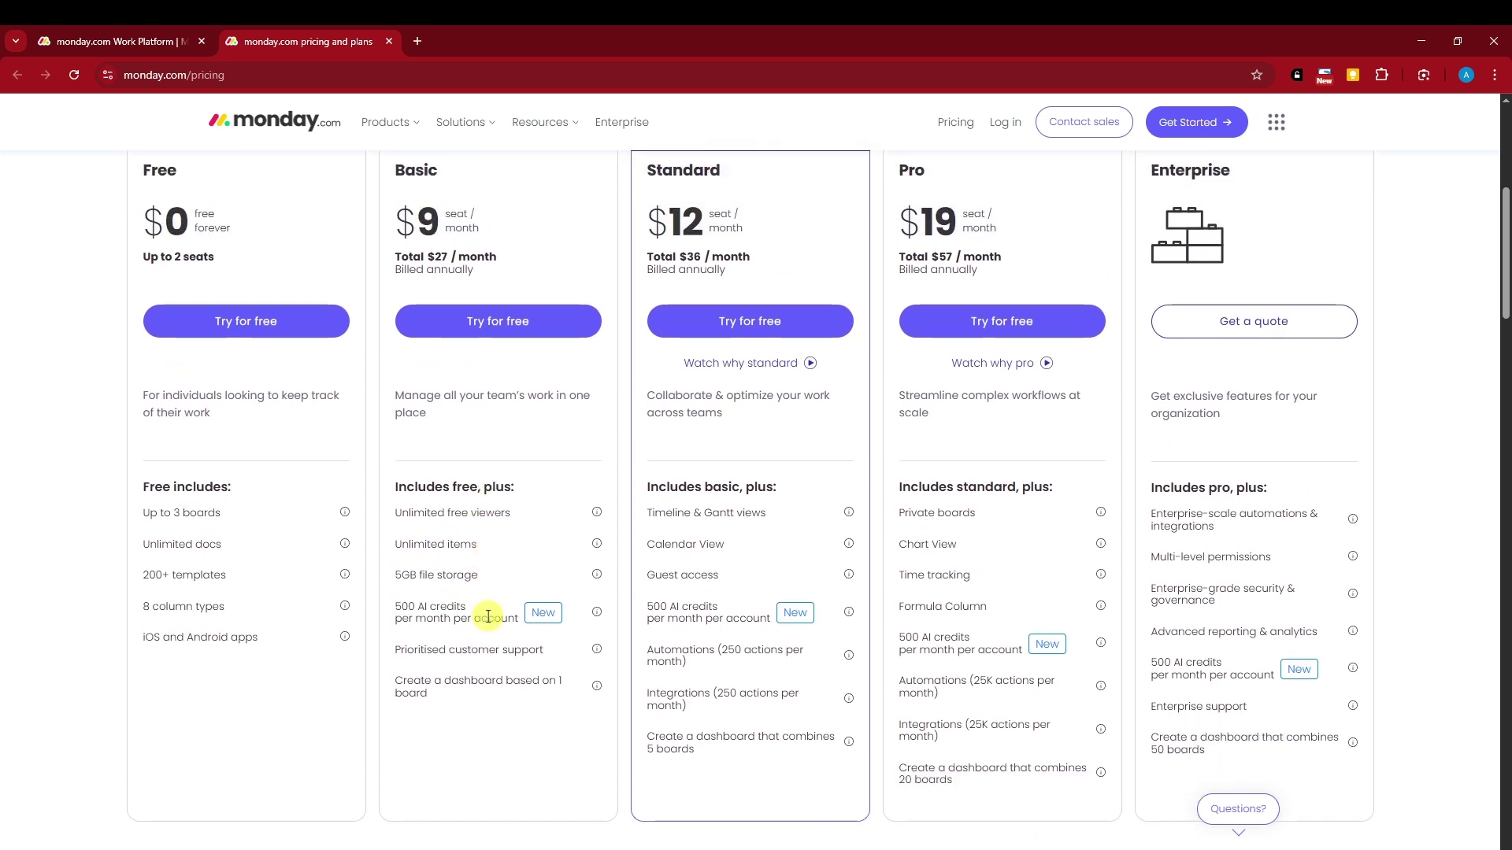
scroll(488, 611, up, 2)
scroll(488, 611, up, 3)
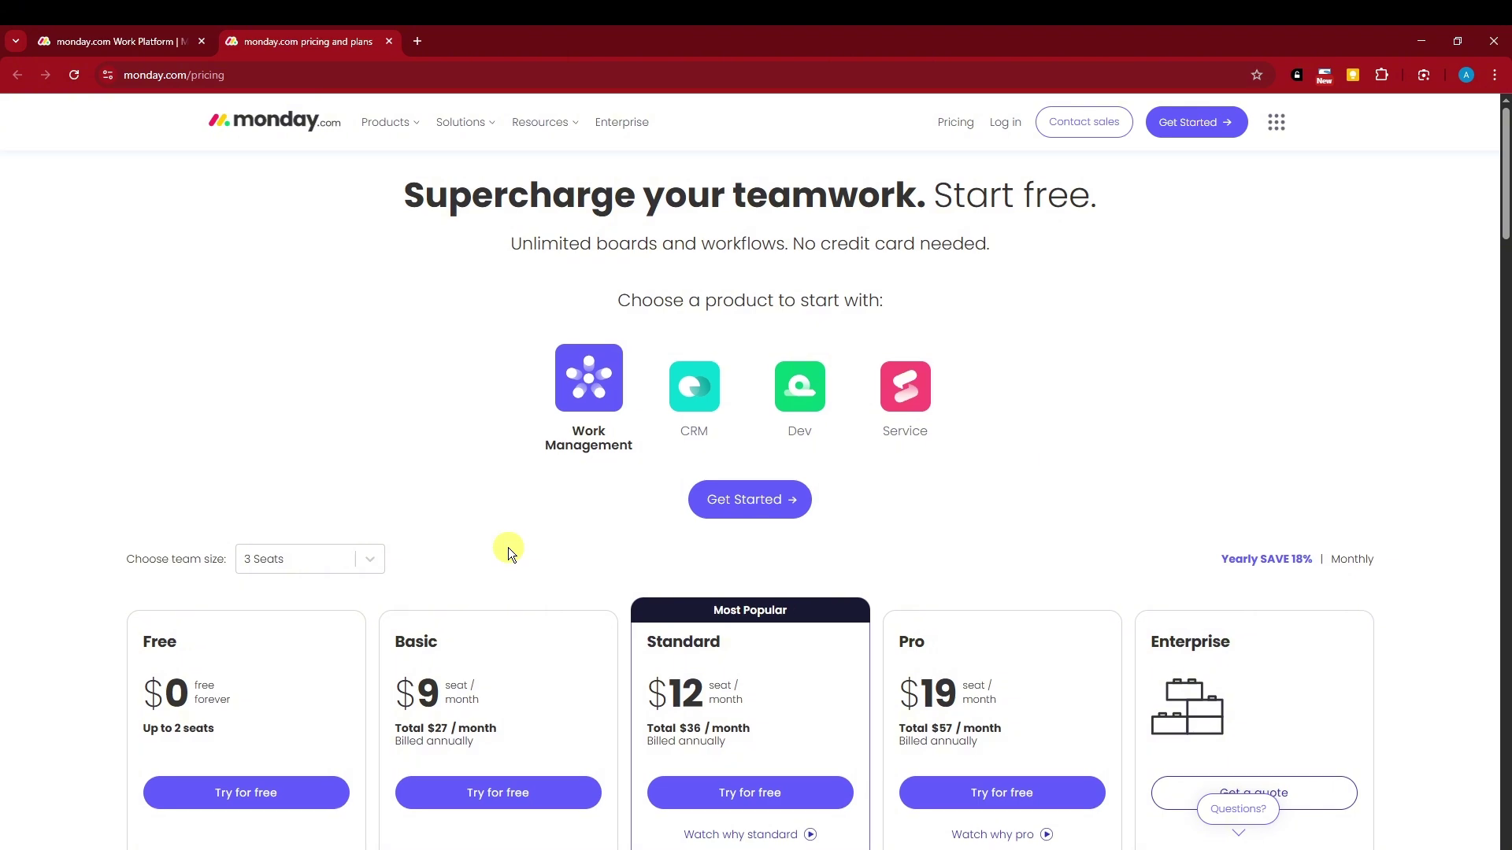
Scroll through the rest of the pricing page, then go back to the monday.com homepage tab
scroll(508, 546, down, 10)
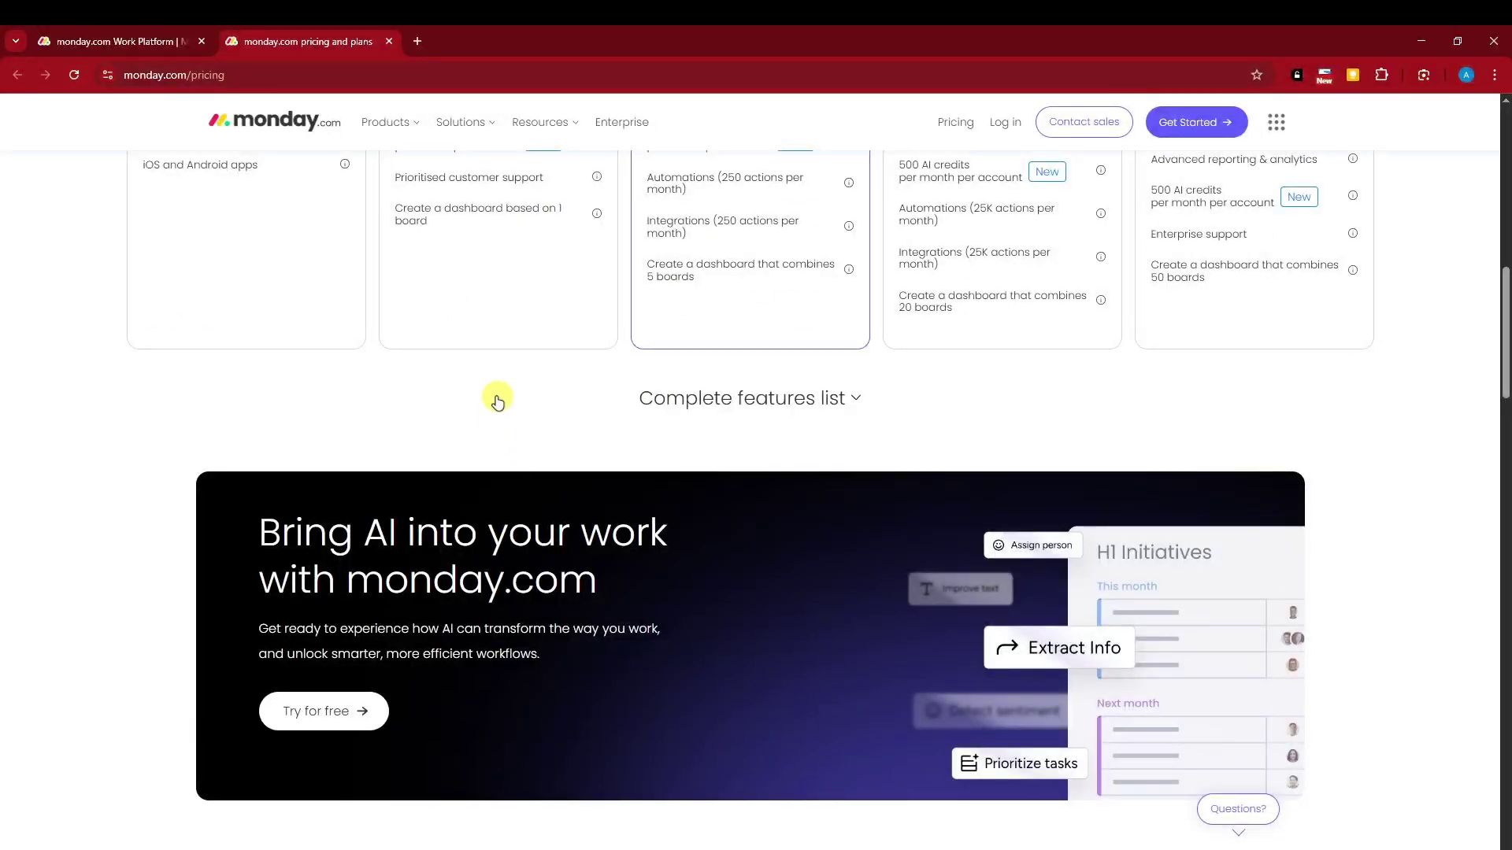
scroll(496, 396, down, 3)
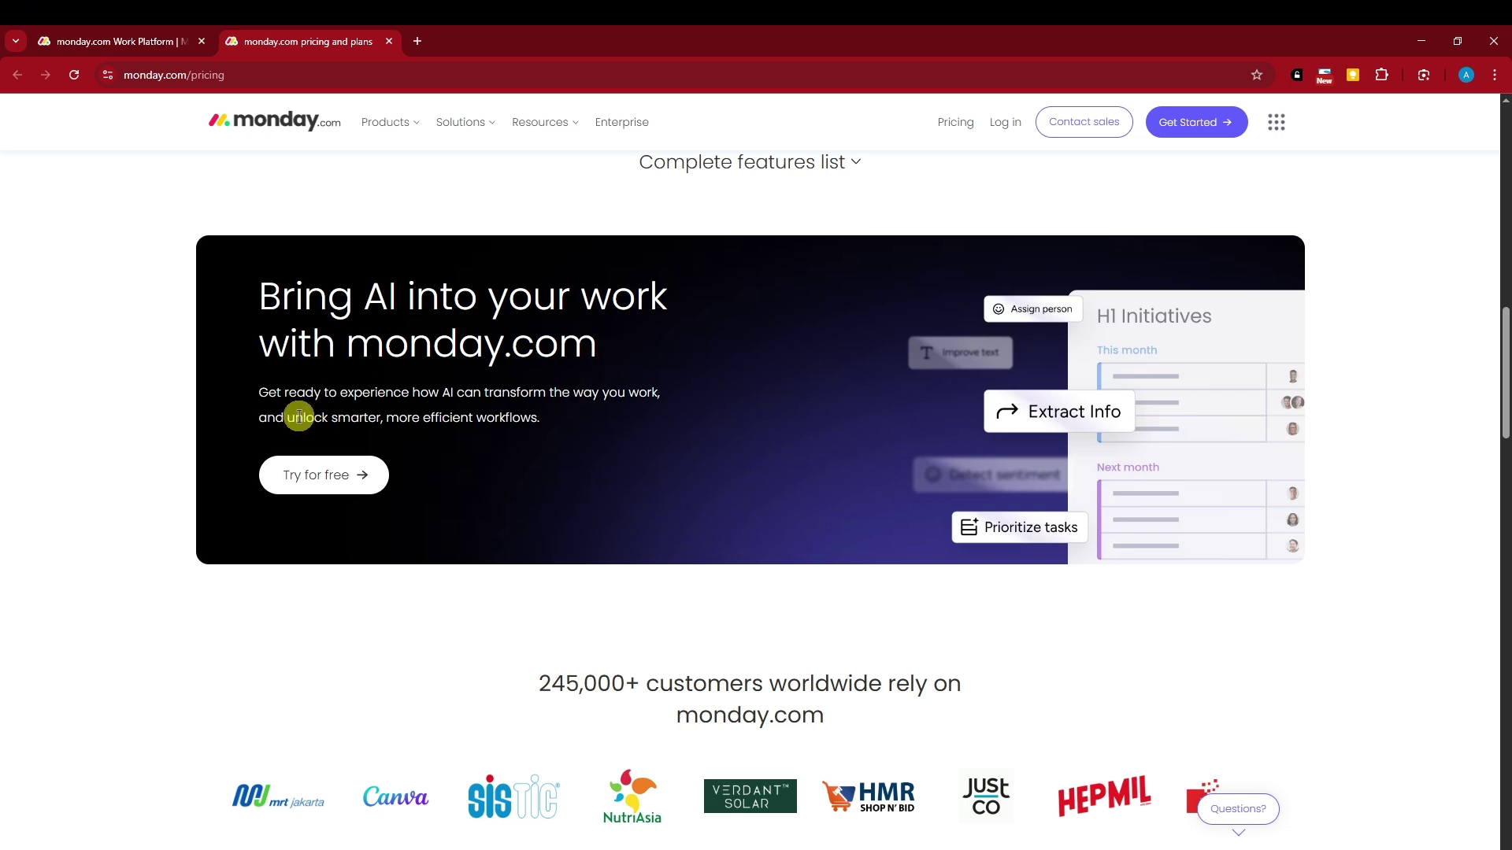
scroll(483, 417, down, 1)
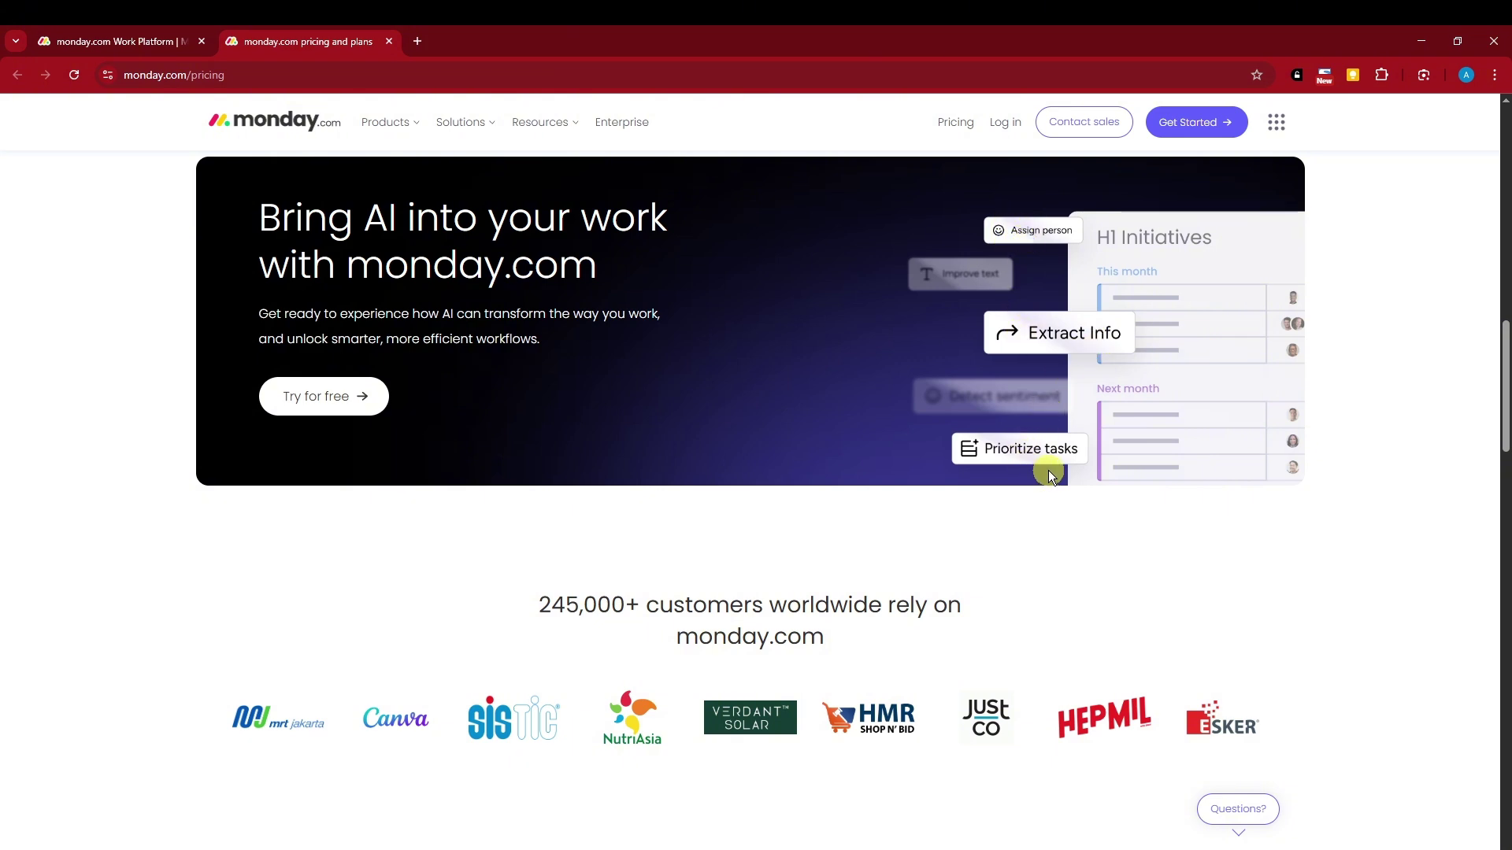
scroll(1048, 470, down, 6)
scroll(1048, 471, down, 4)
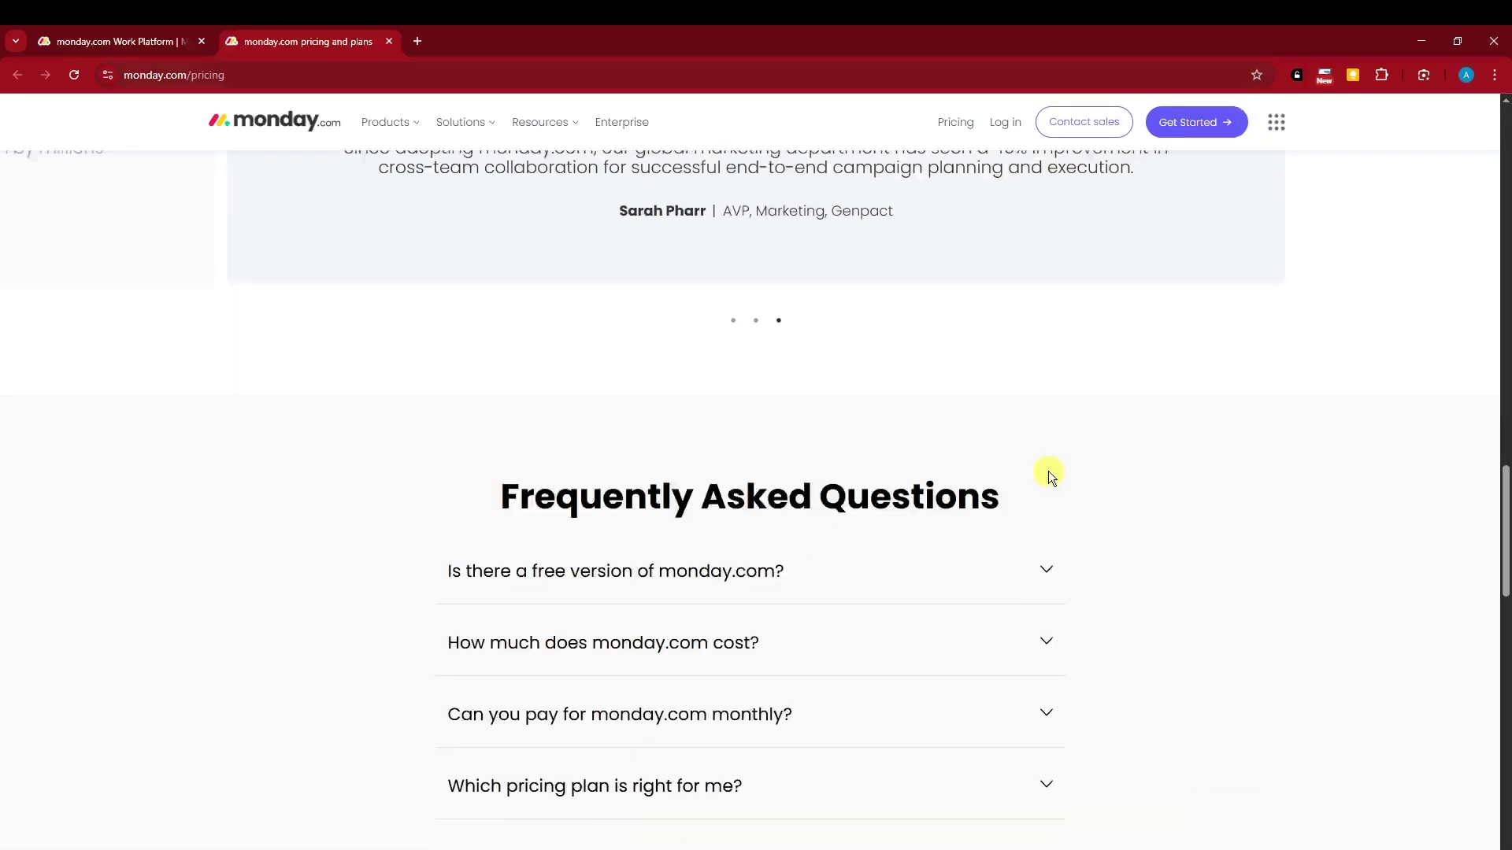
scroll(1051, 466, up, 8)
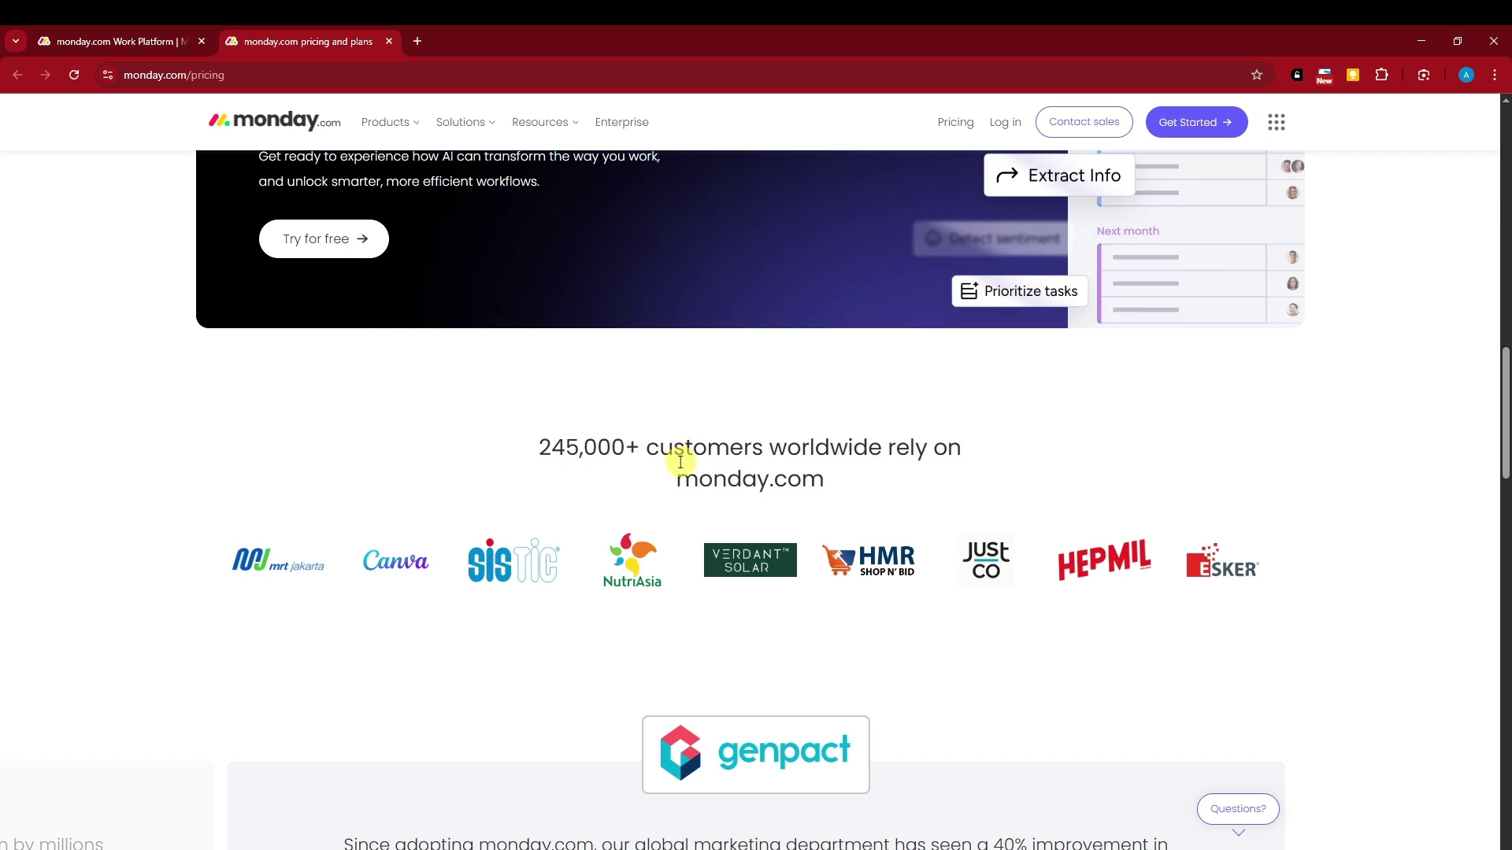
drag(659, 450, 970, 449)
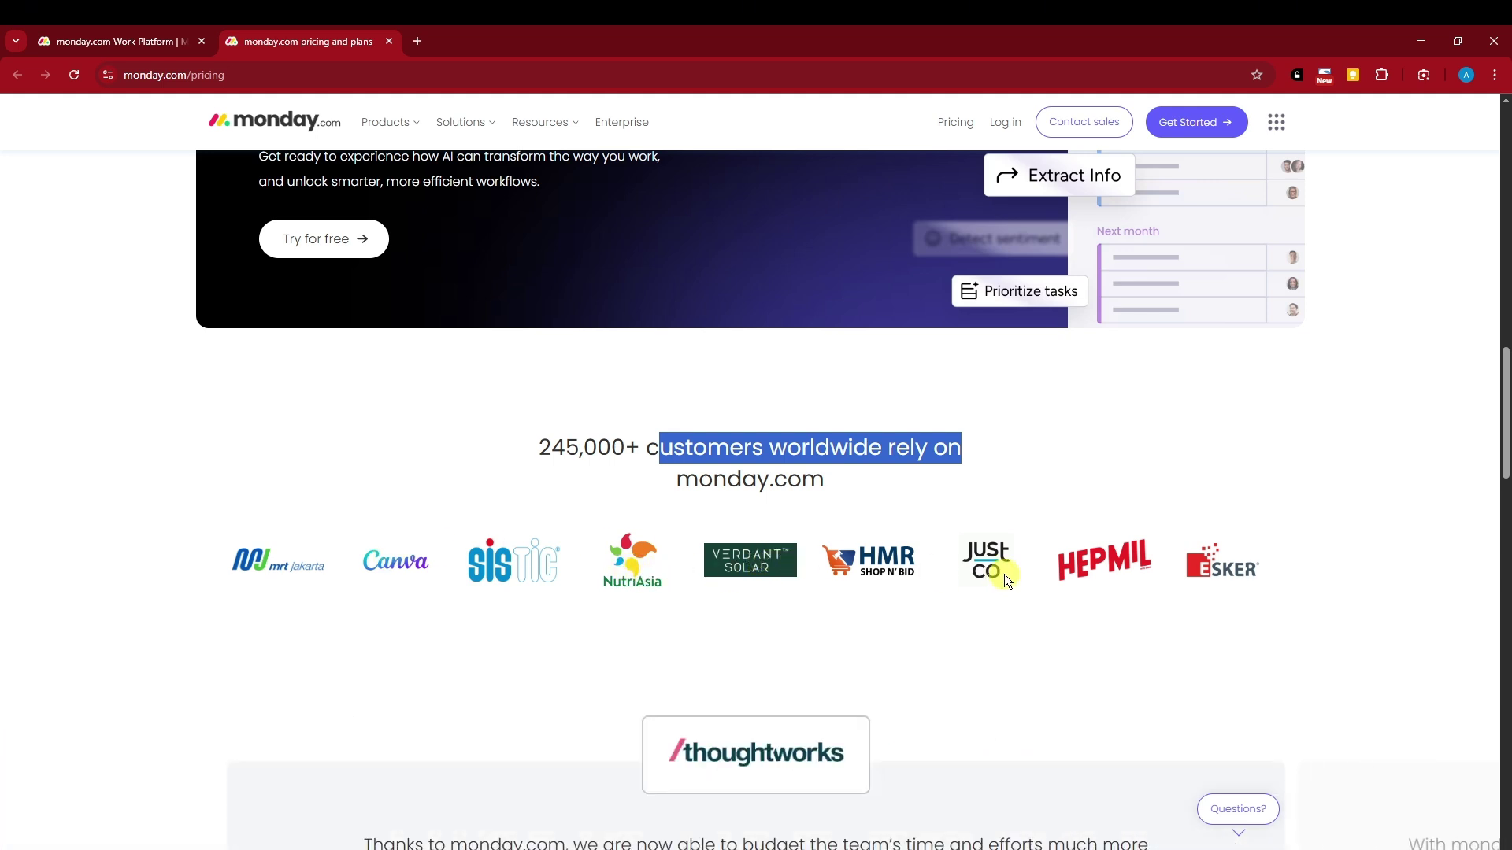
scroll(507, 582, down, 10)
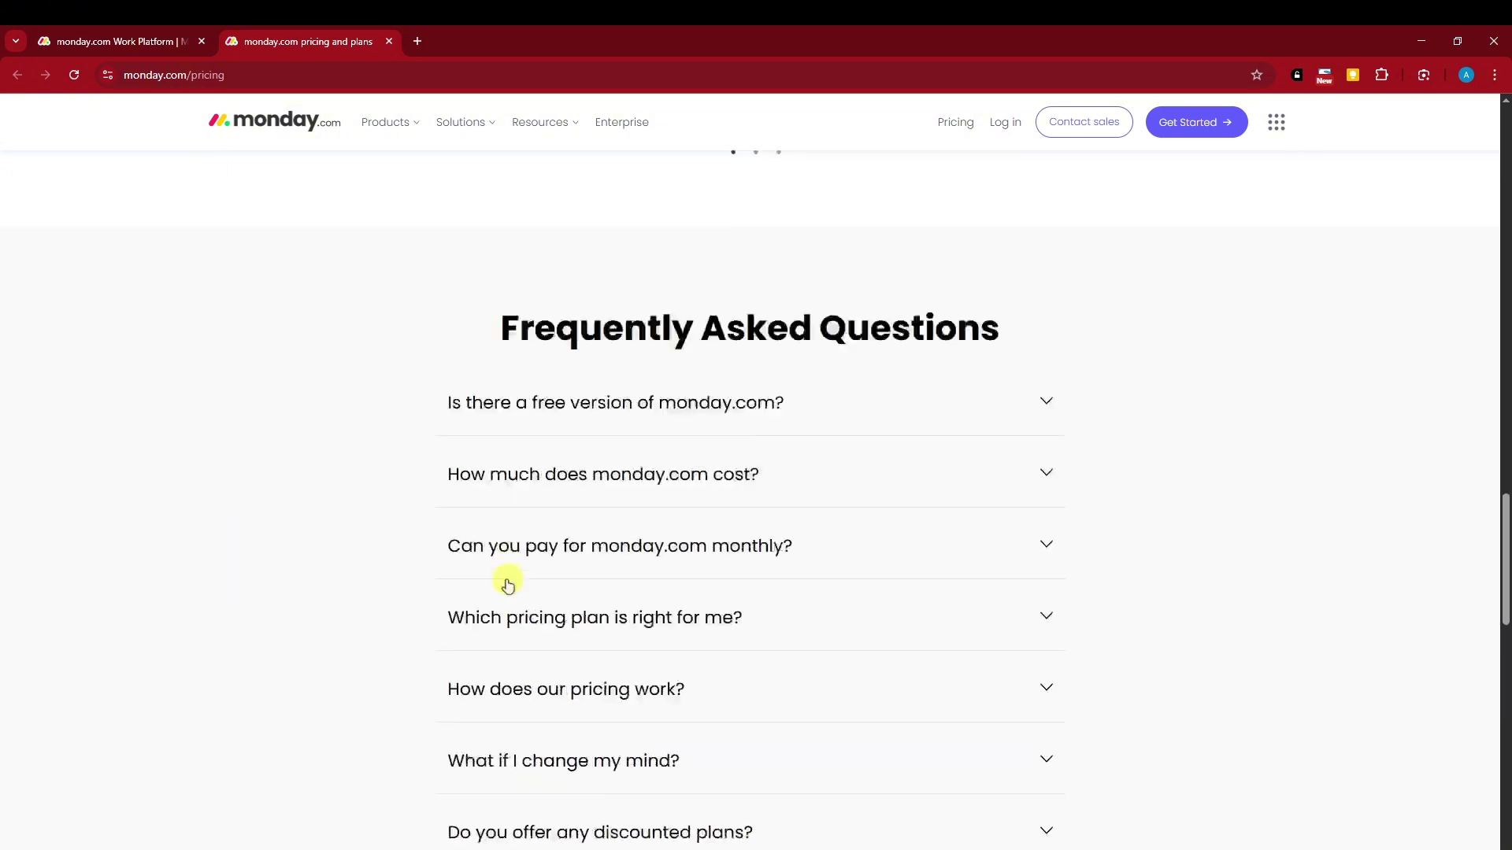
scroll(508, 583, down, 15)
scroll(542, 579, up, 5)
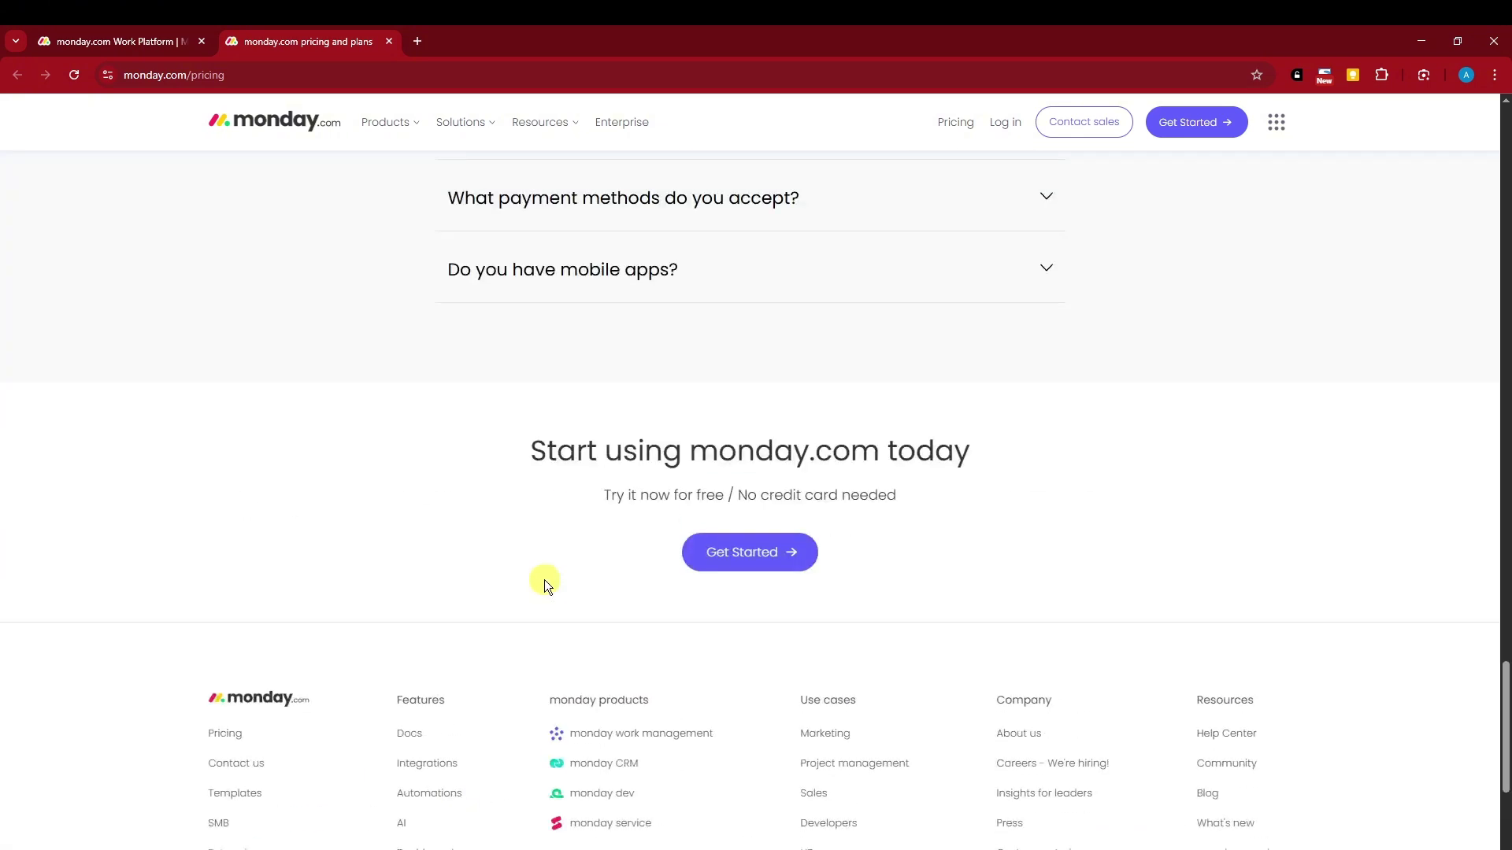
scroll(537, 583, down, 4)
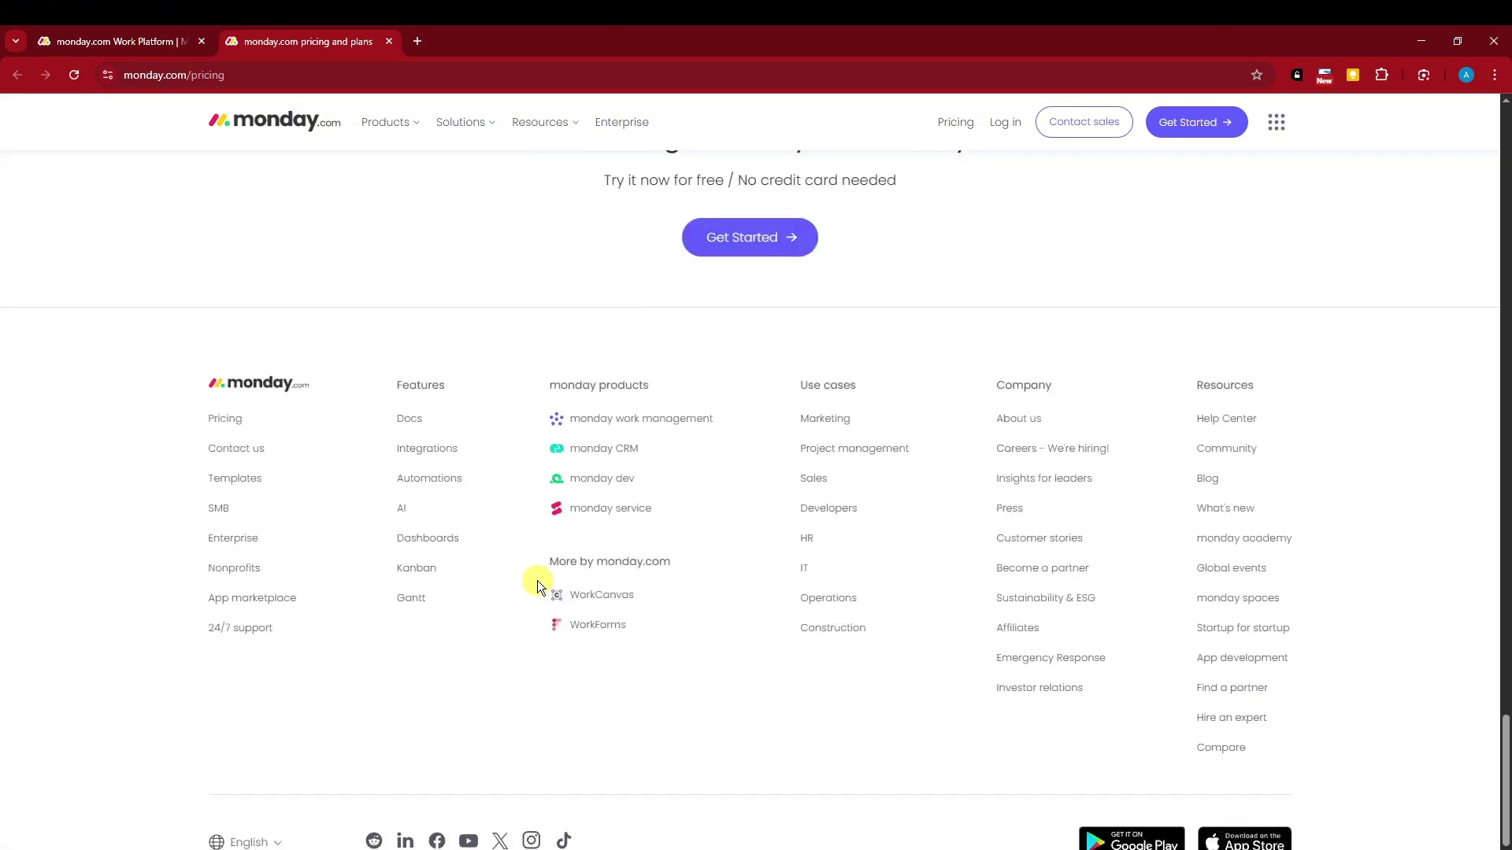
click(157, 41)
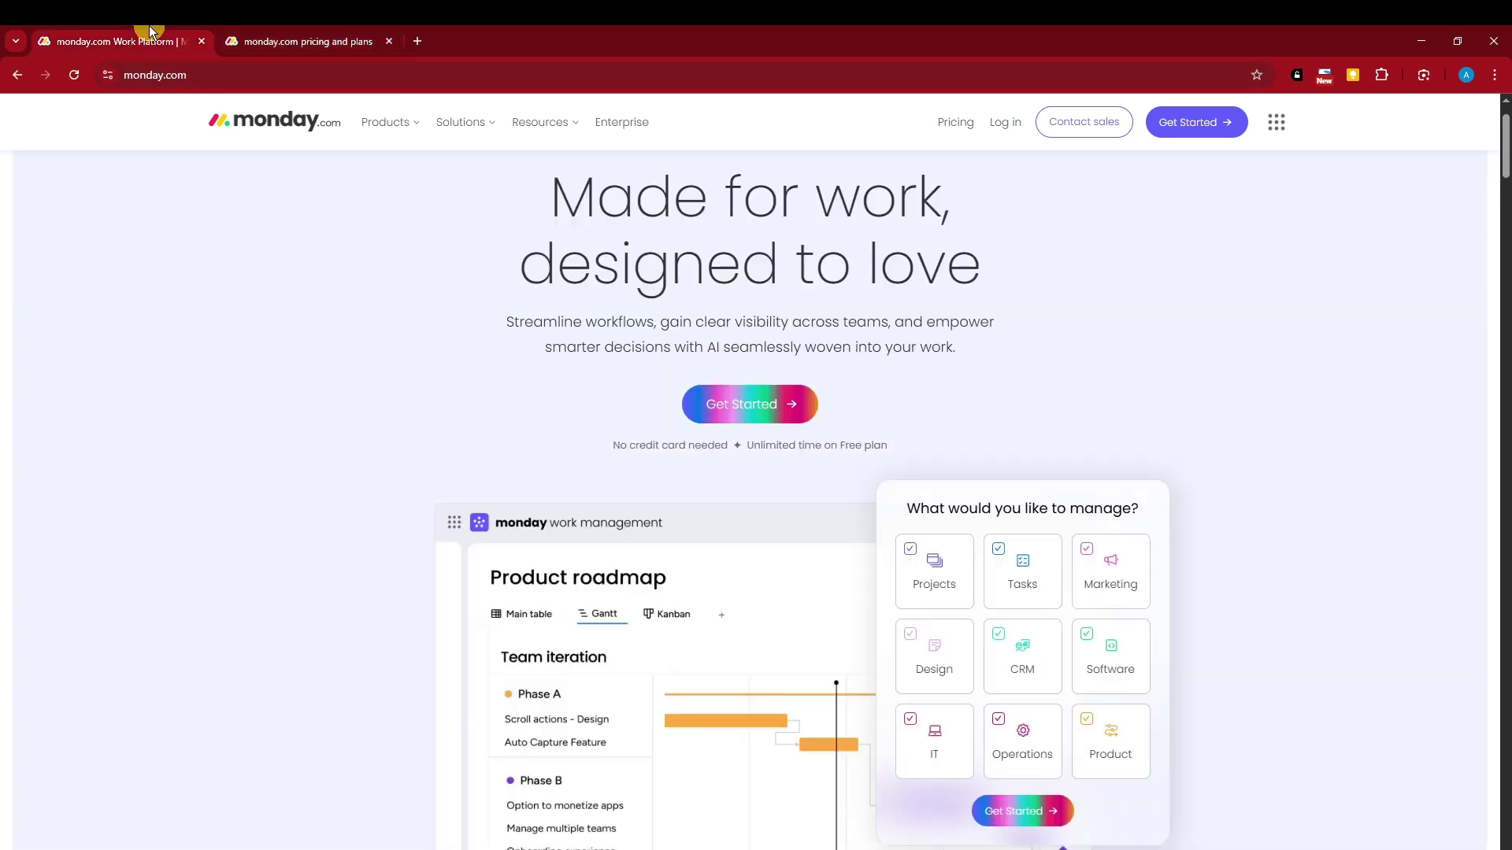
Close the pricing tab and open the Get Started sign-up page from the homepage
click(389, 41)
scroll(385, 359, down, 3)
scroll(394, 361, up, 4)
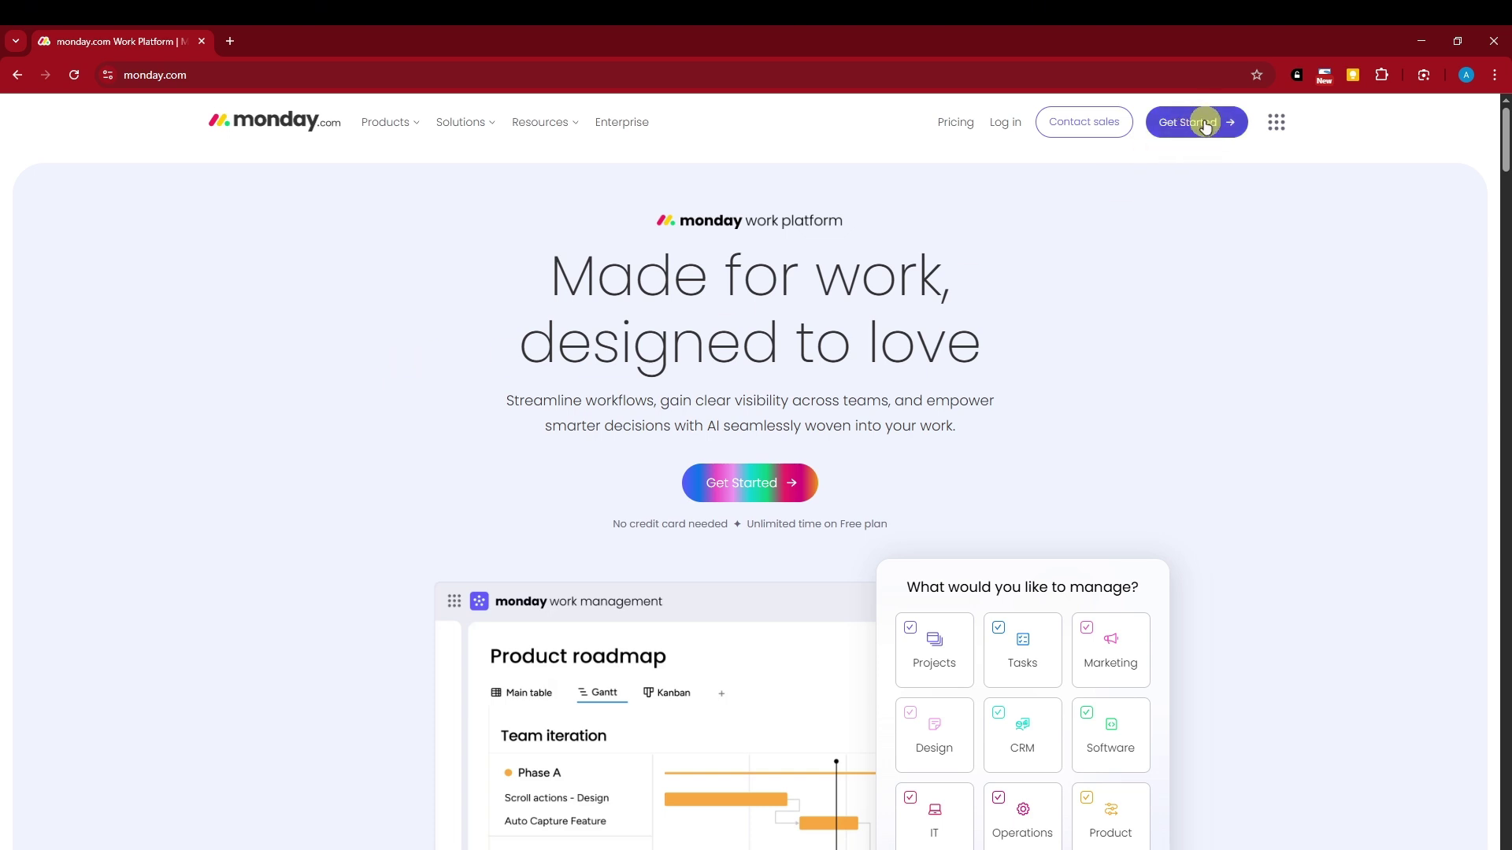
scroll(898, 378, down, 2)
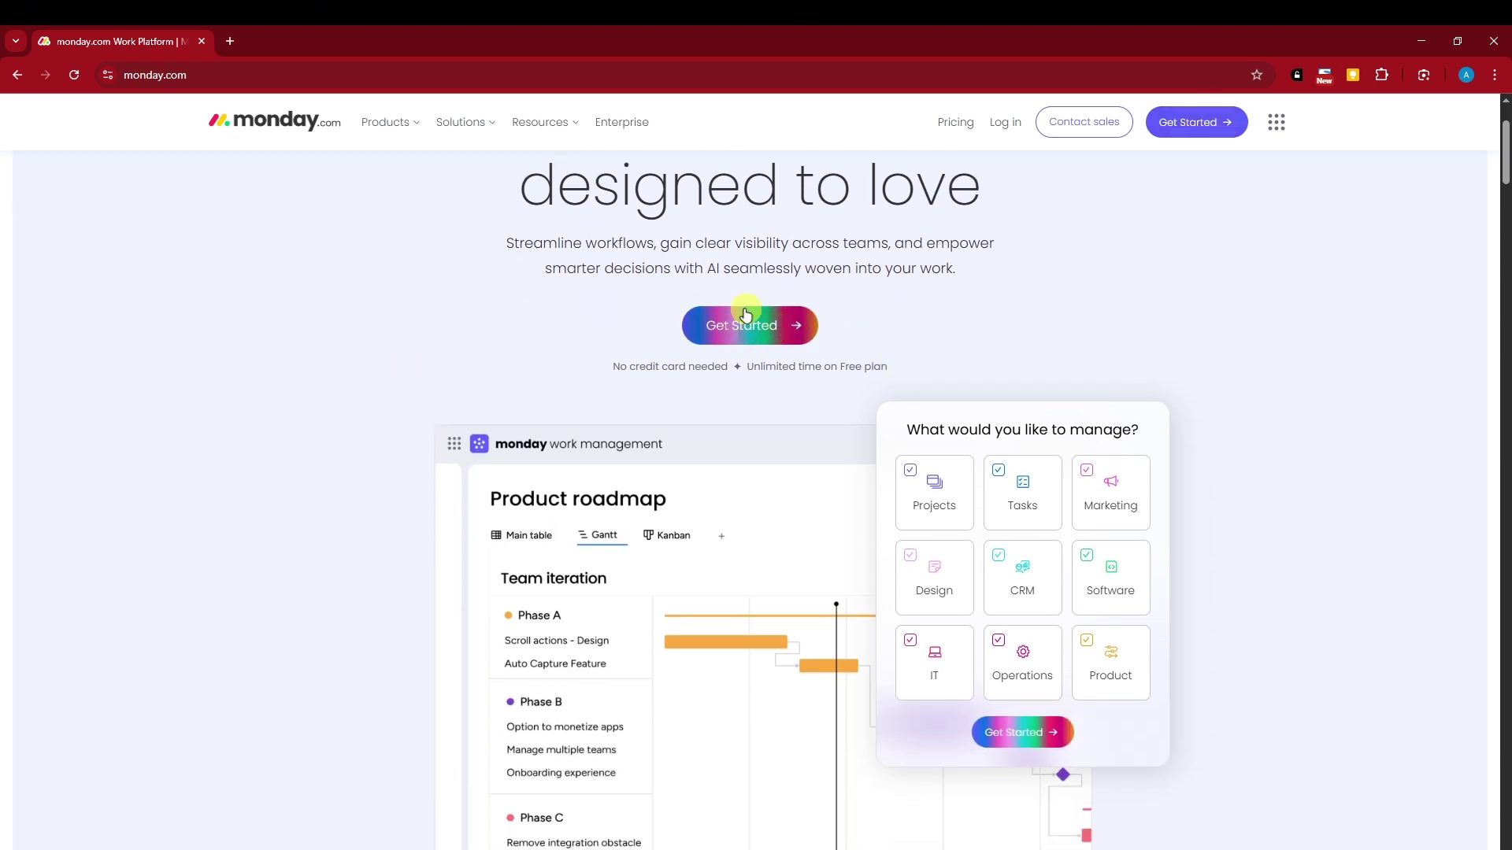
scroll(1207, 285, up, 2)
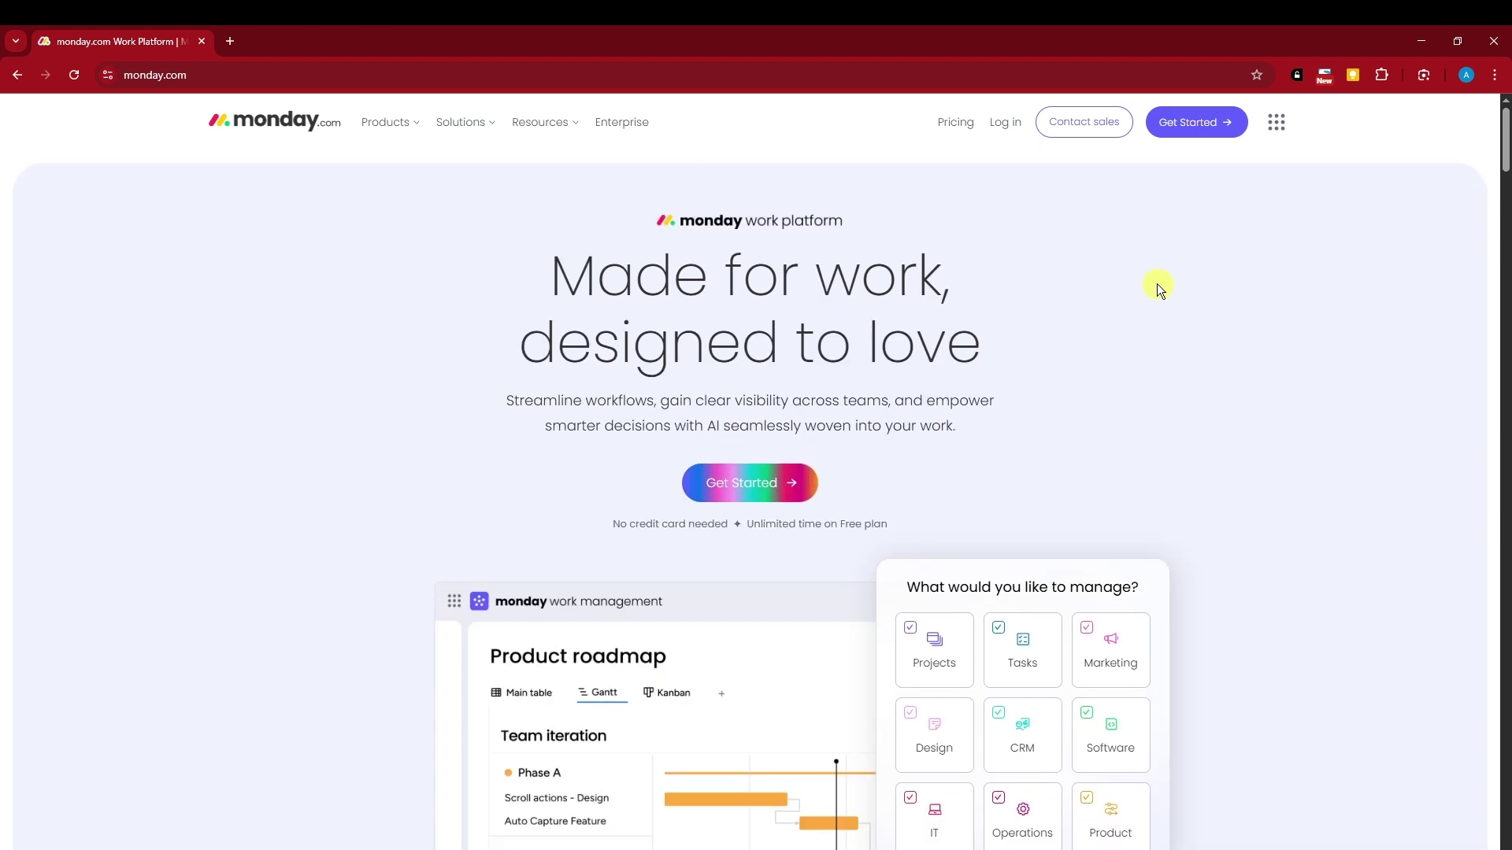
click(1180, 126)
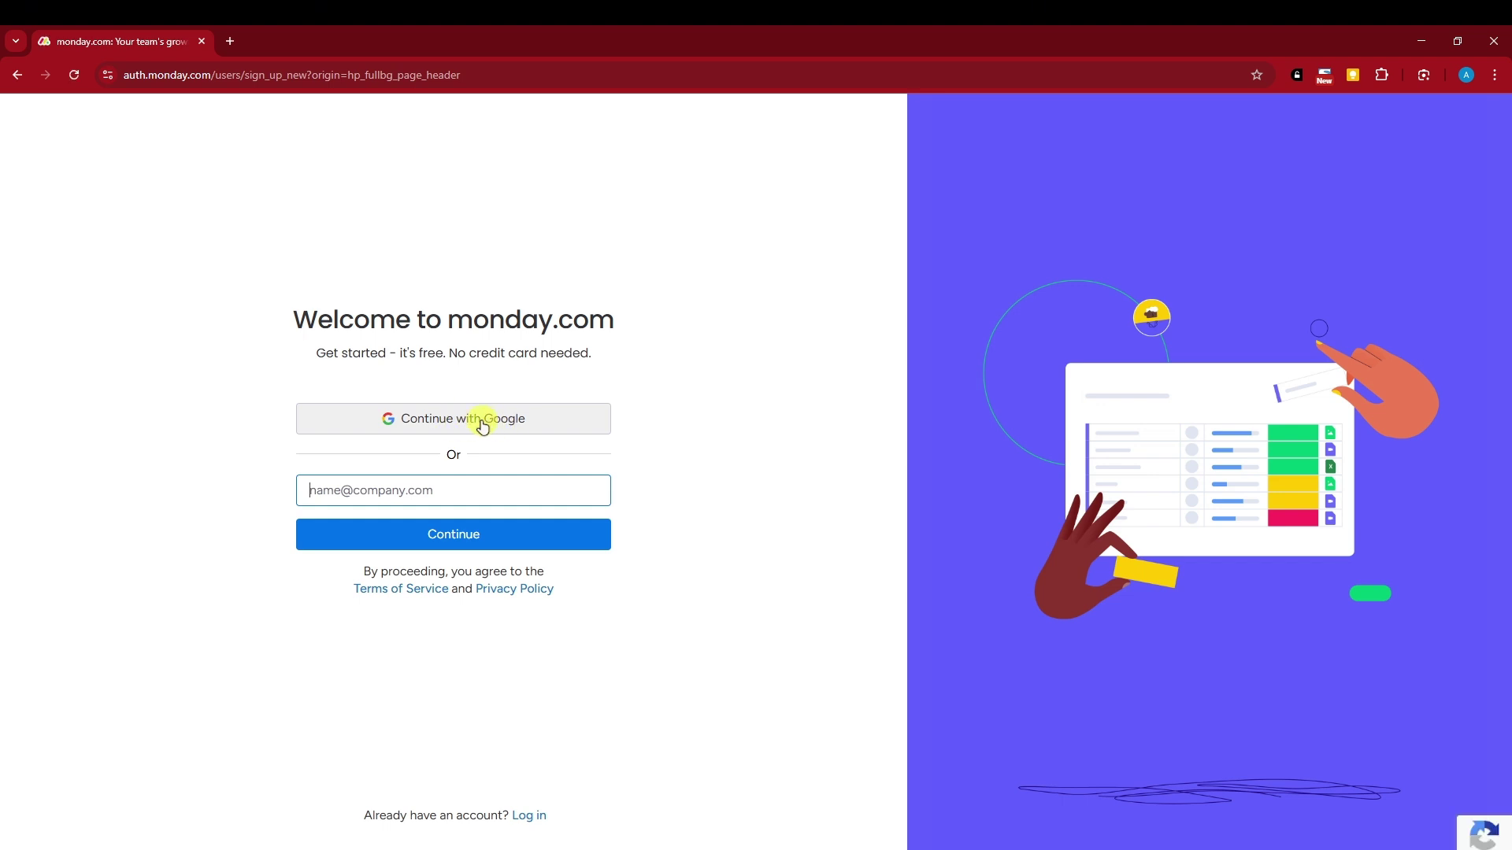
Continue with Google and pick the account to sign up with
click(483, 424)
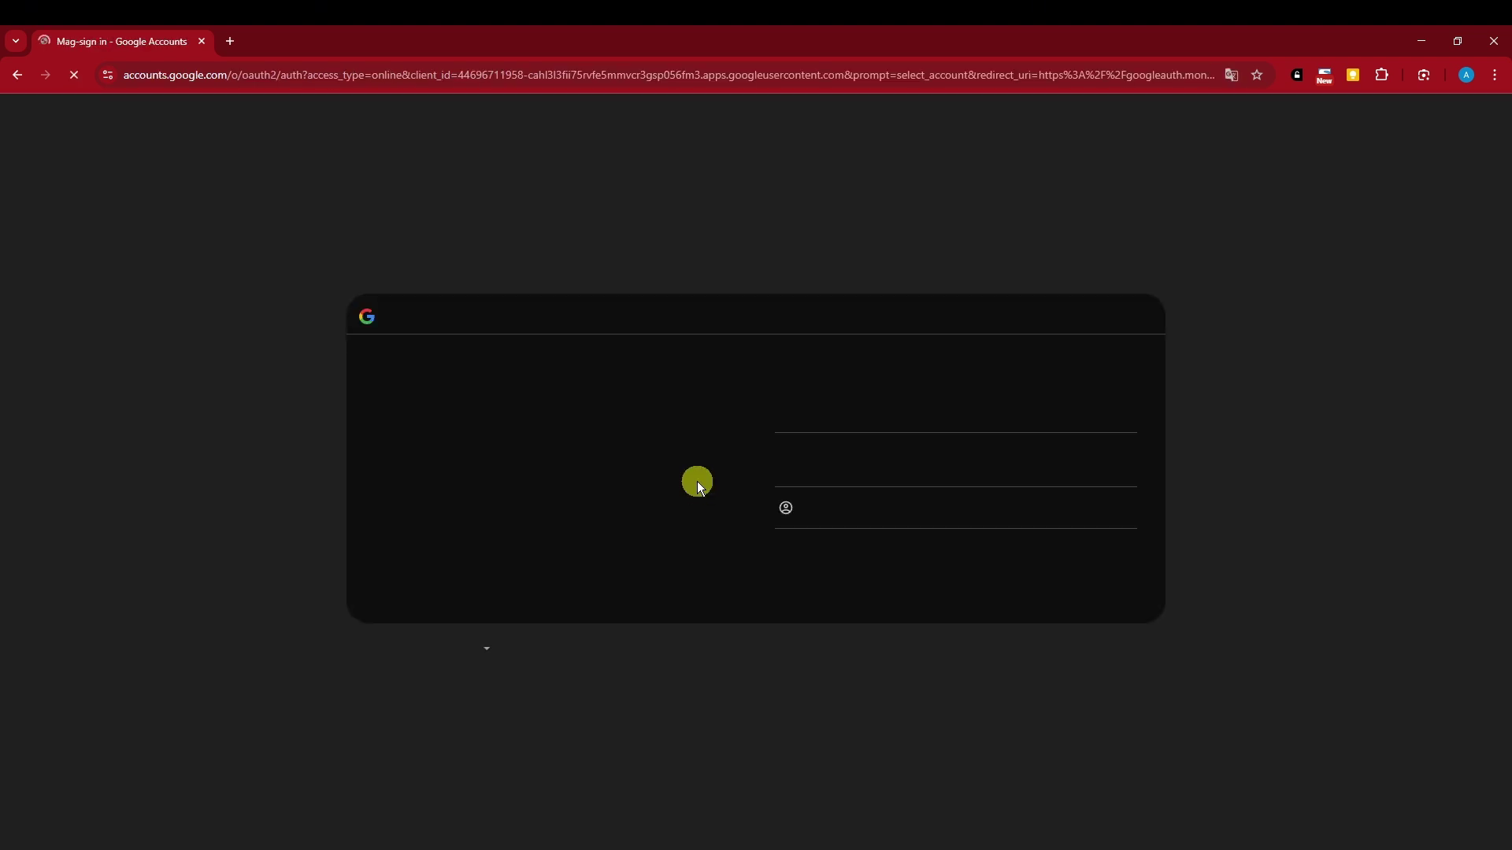
click(872, 406)
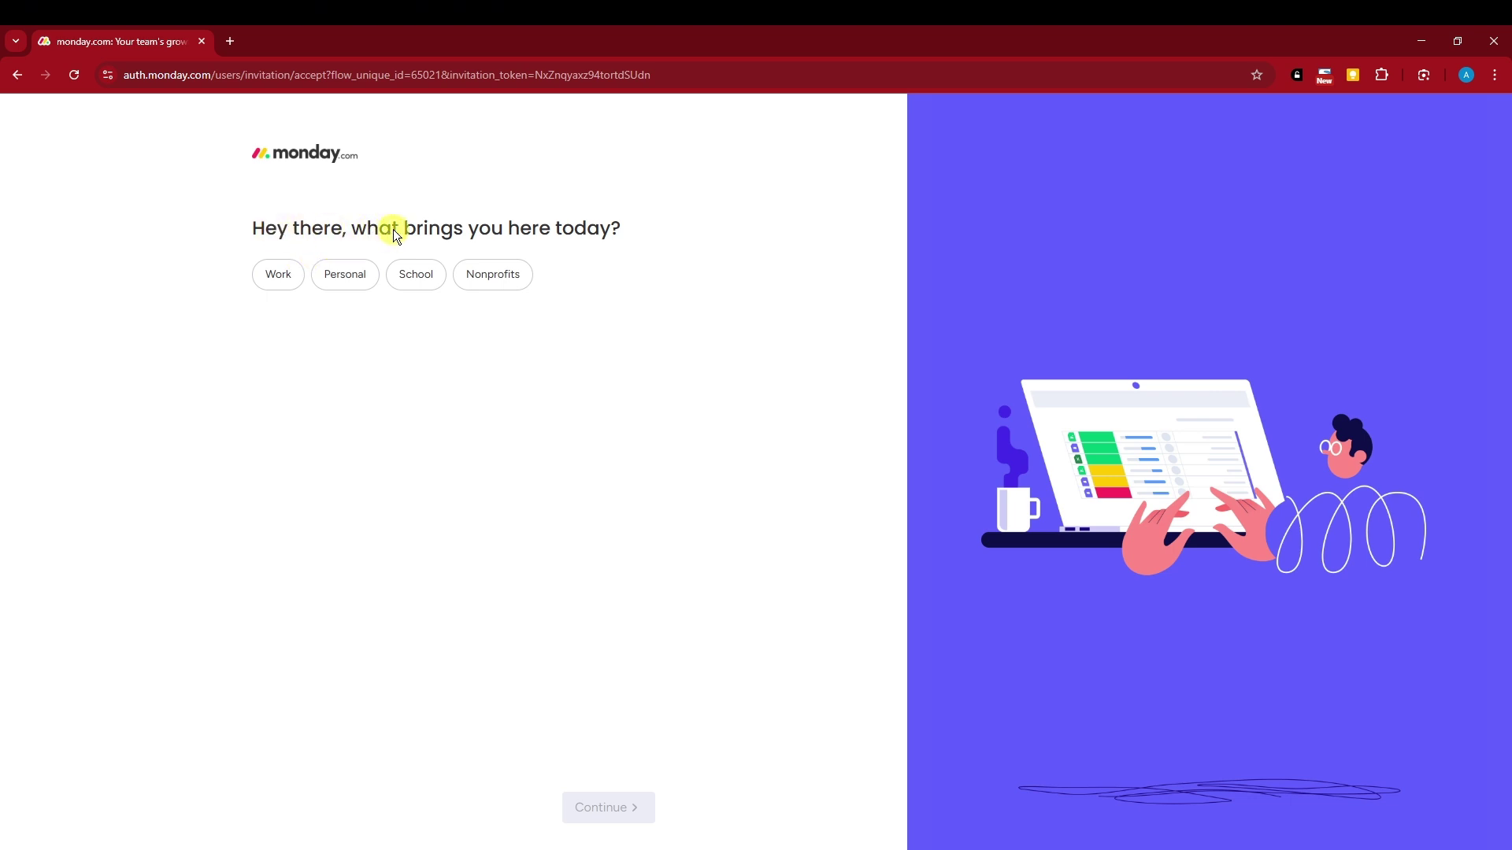
Answer that it's for work as a Freelancer and move to the next question
click(292, 274)
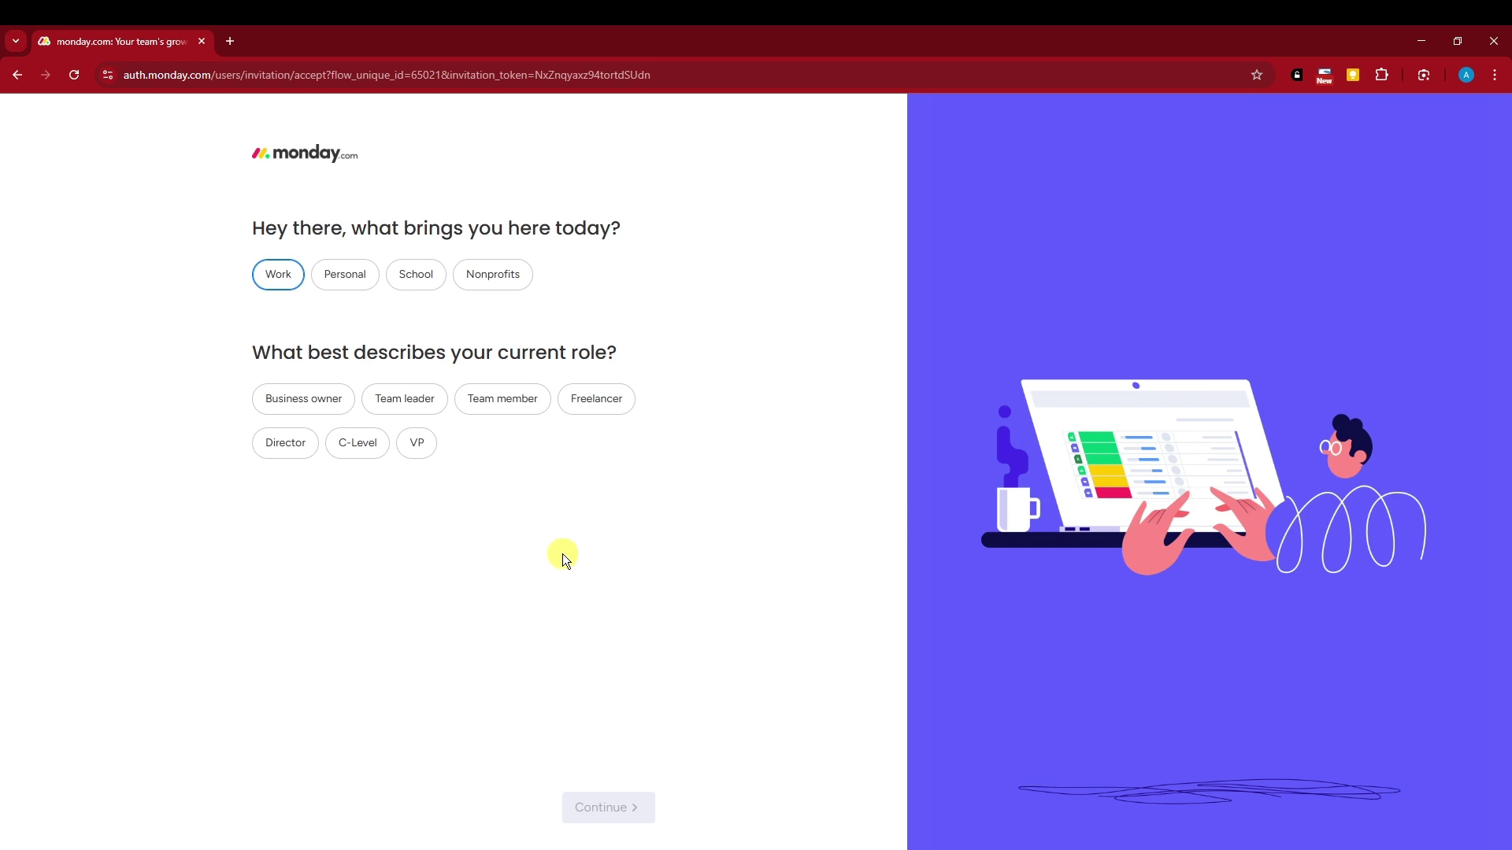
click(577, 397)
click(650, 794)
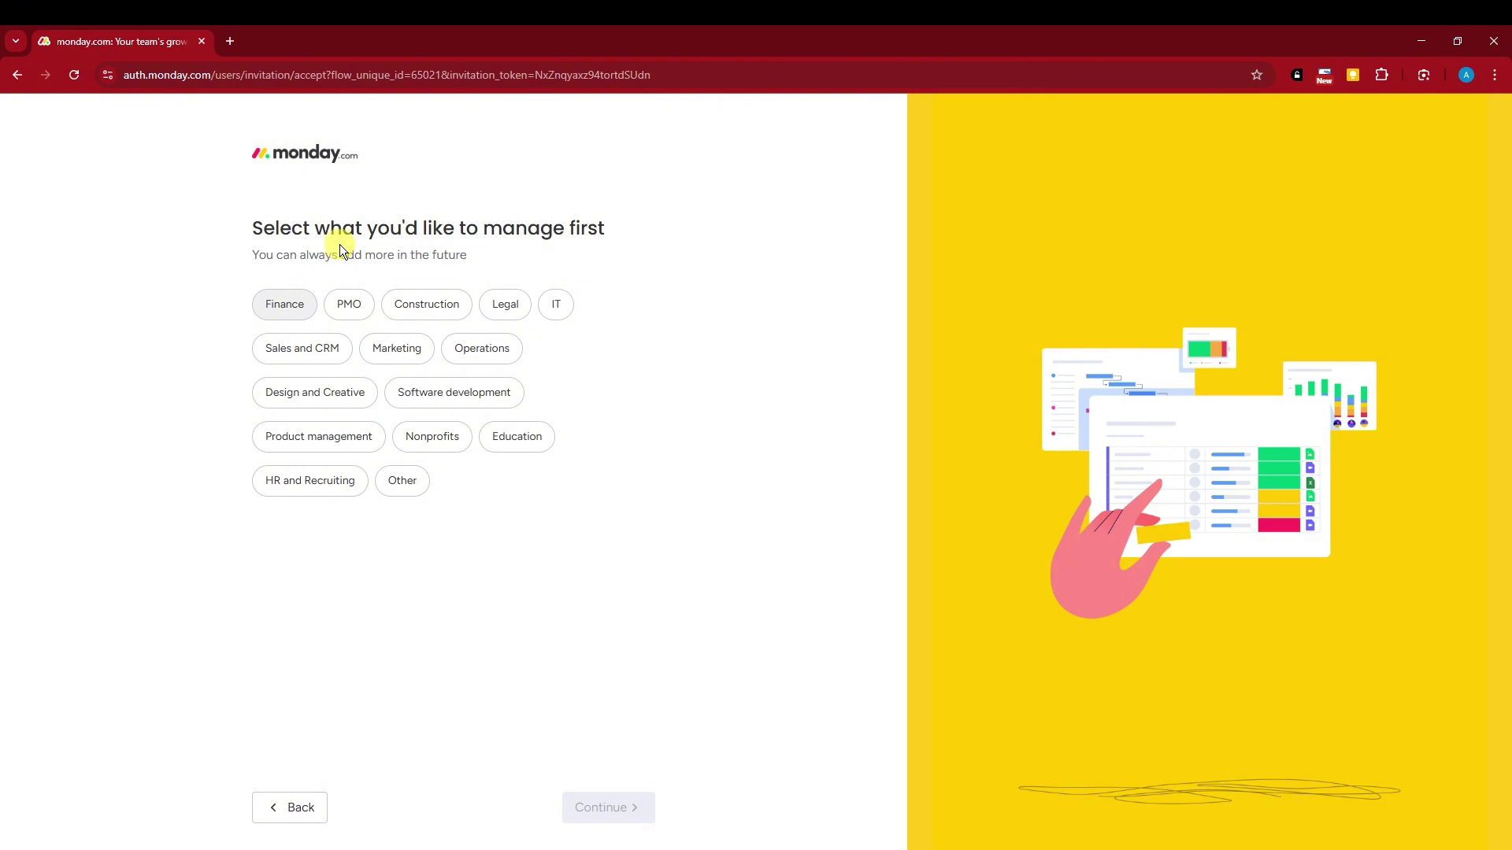
Settle on Product management as what to manage and continue
click(328, 347)
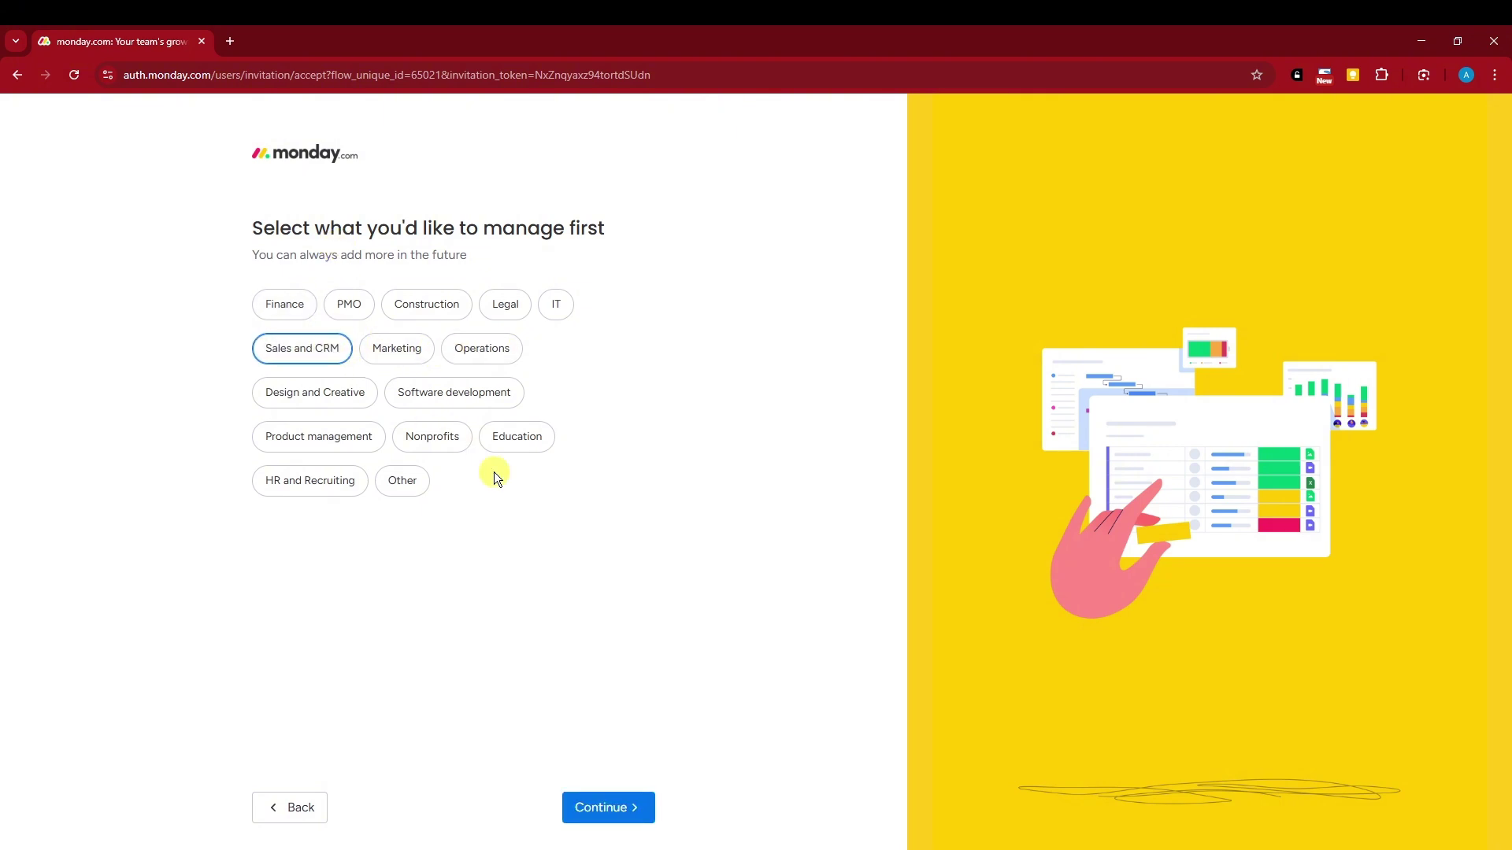
click(539, 436)
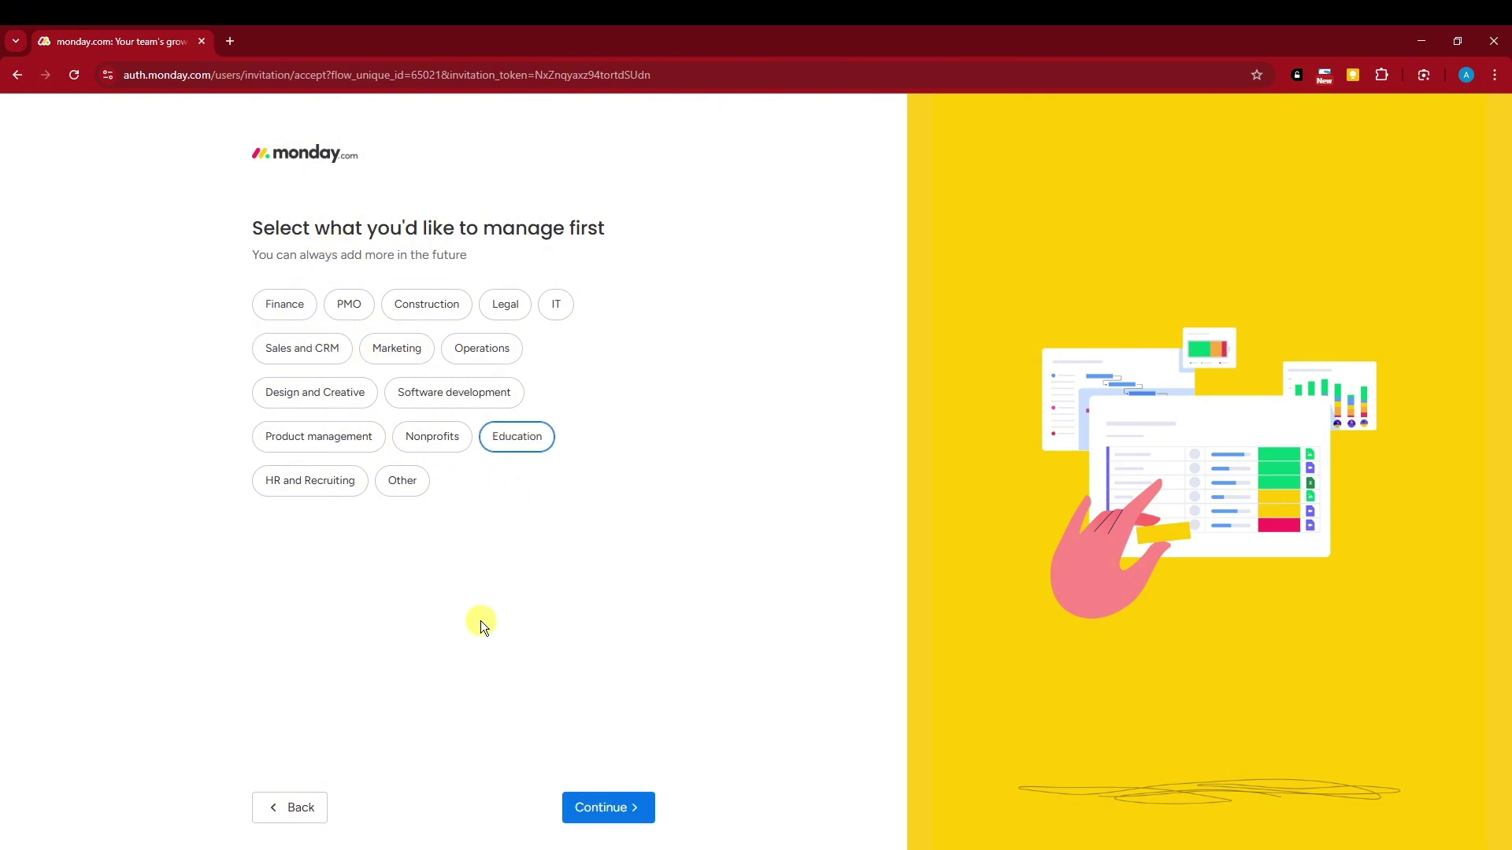
click(402, 484)
click(338, 482)
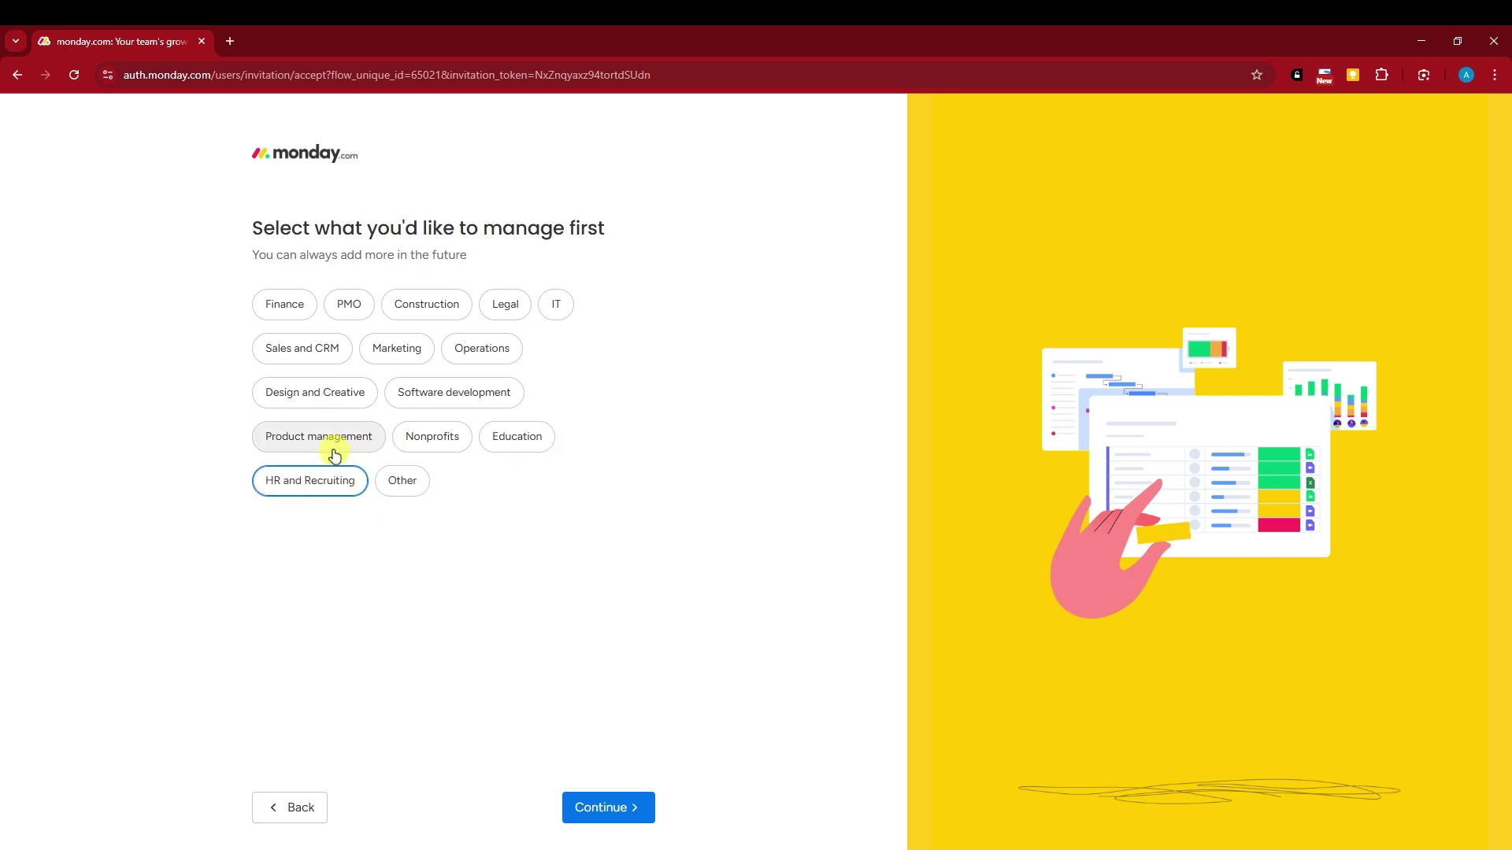
click(311, 438)
click(326, 390)
click(449, 394)
click(338, 396)
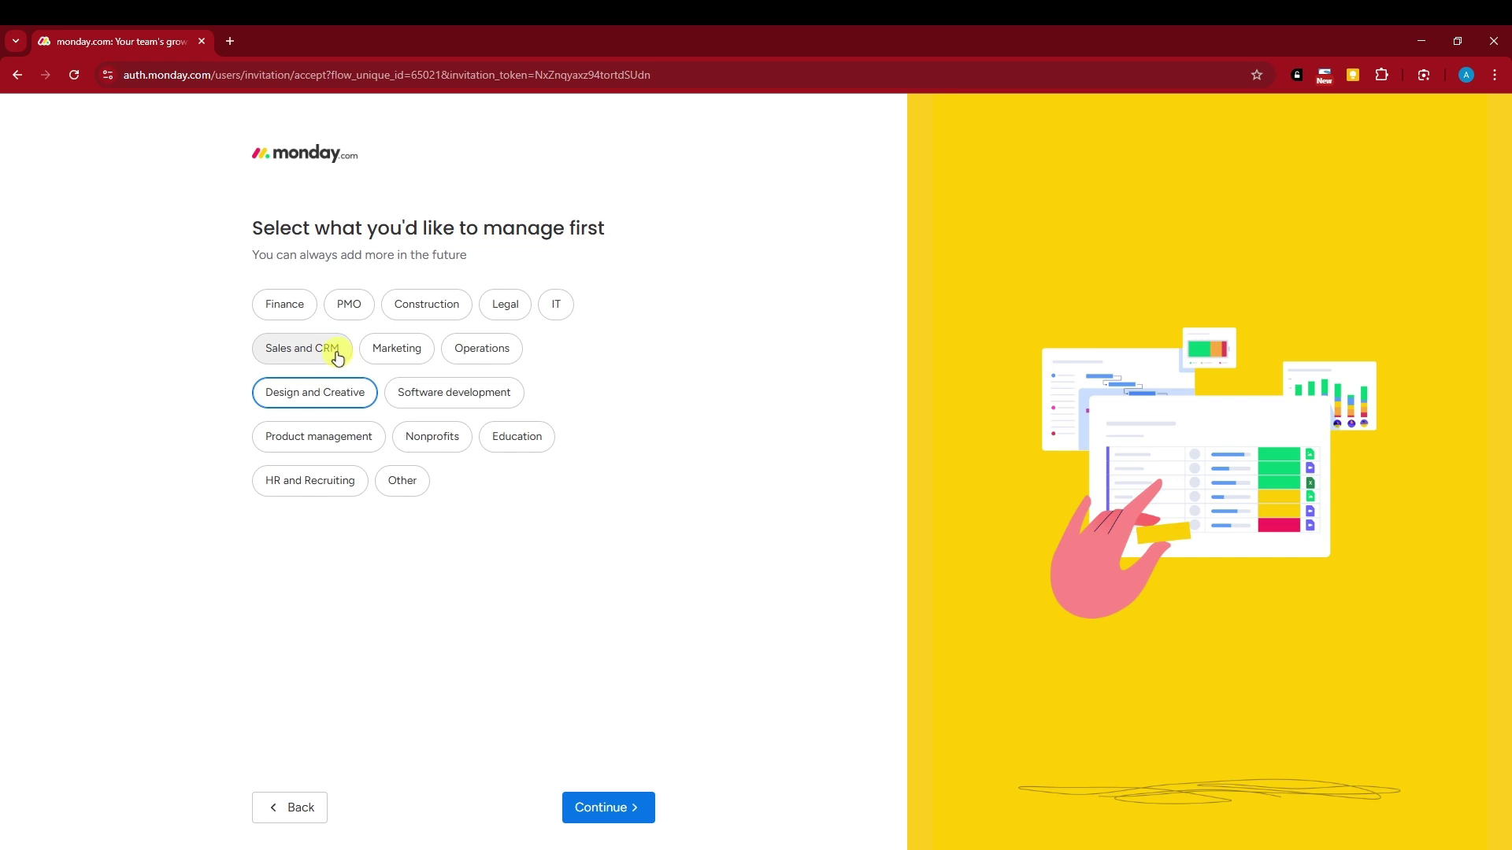
click(340, 443)
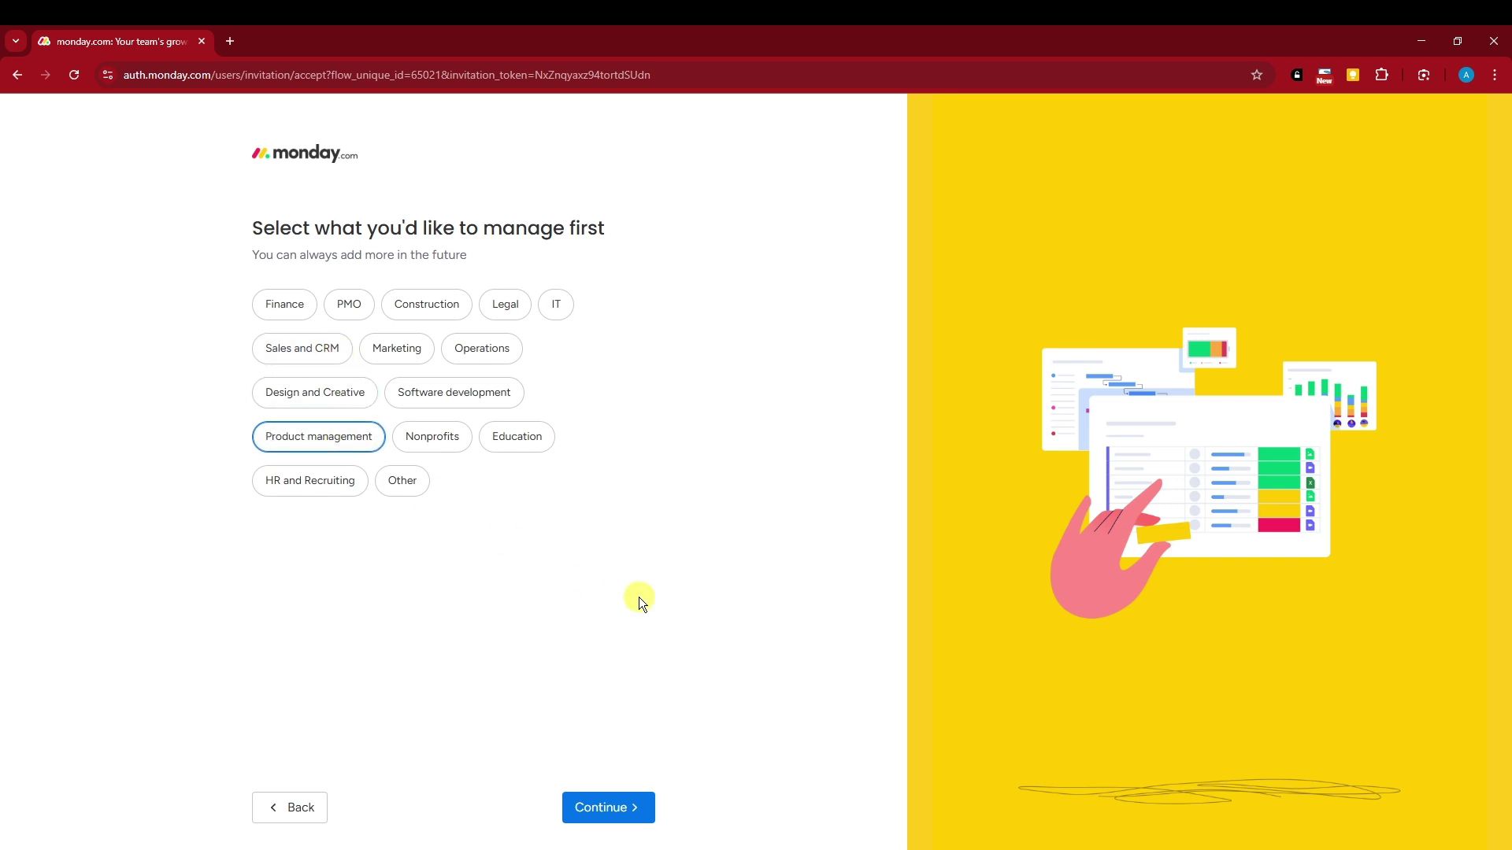
click(628, 807)
Choose Task management as the focus and continue to the last question
click(486, 351)
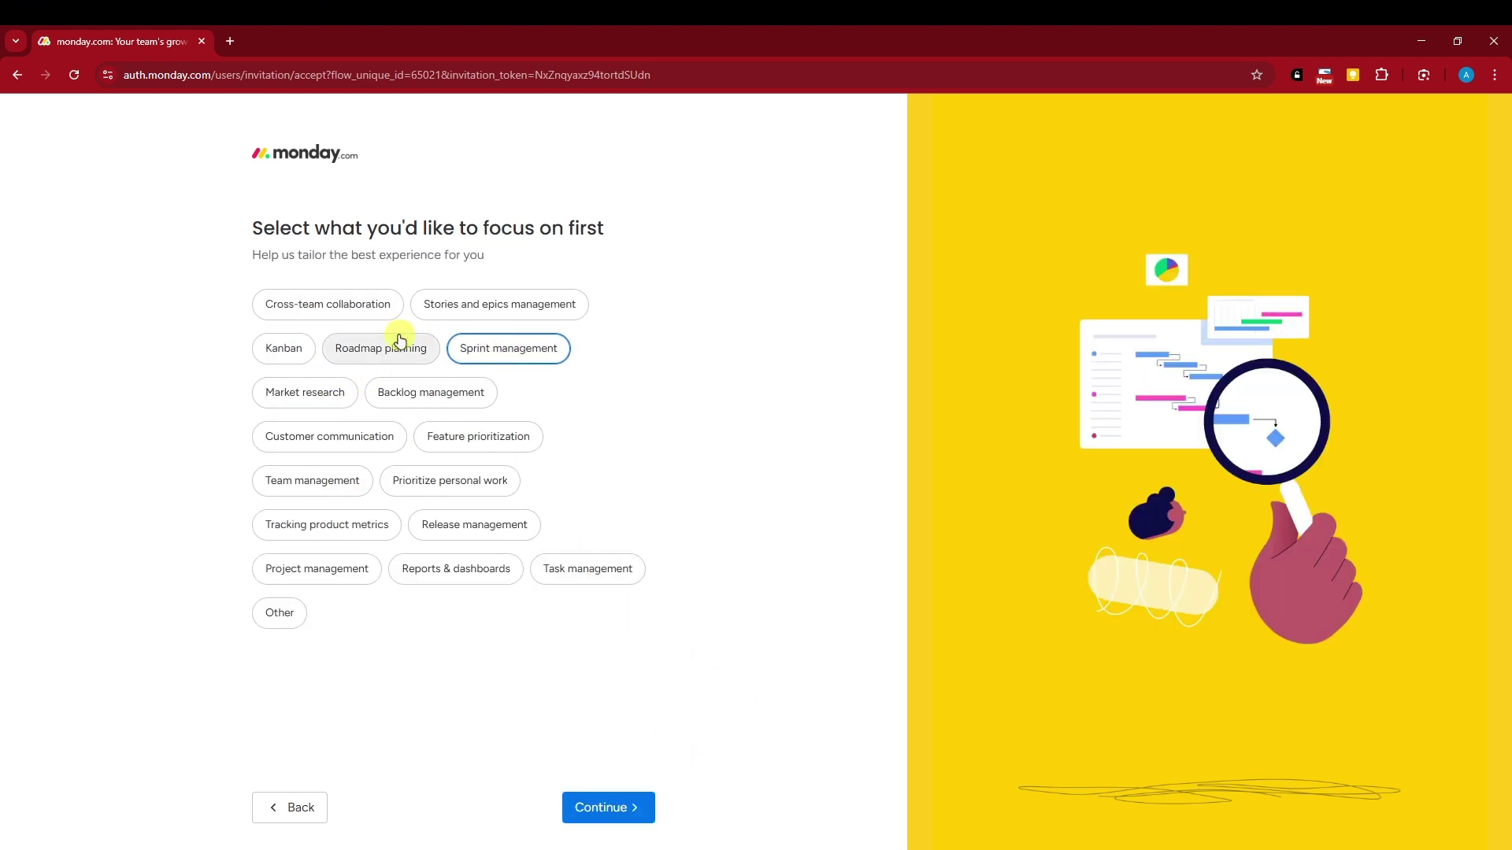
click(398, 339)
click(487, 356)
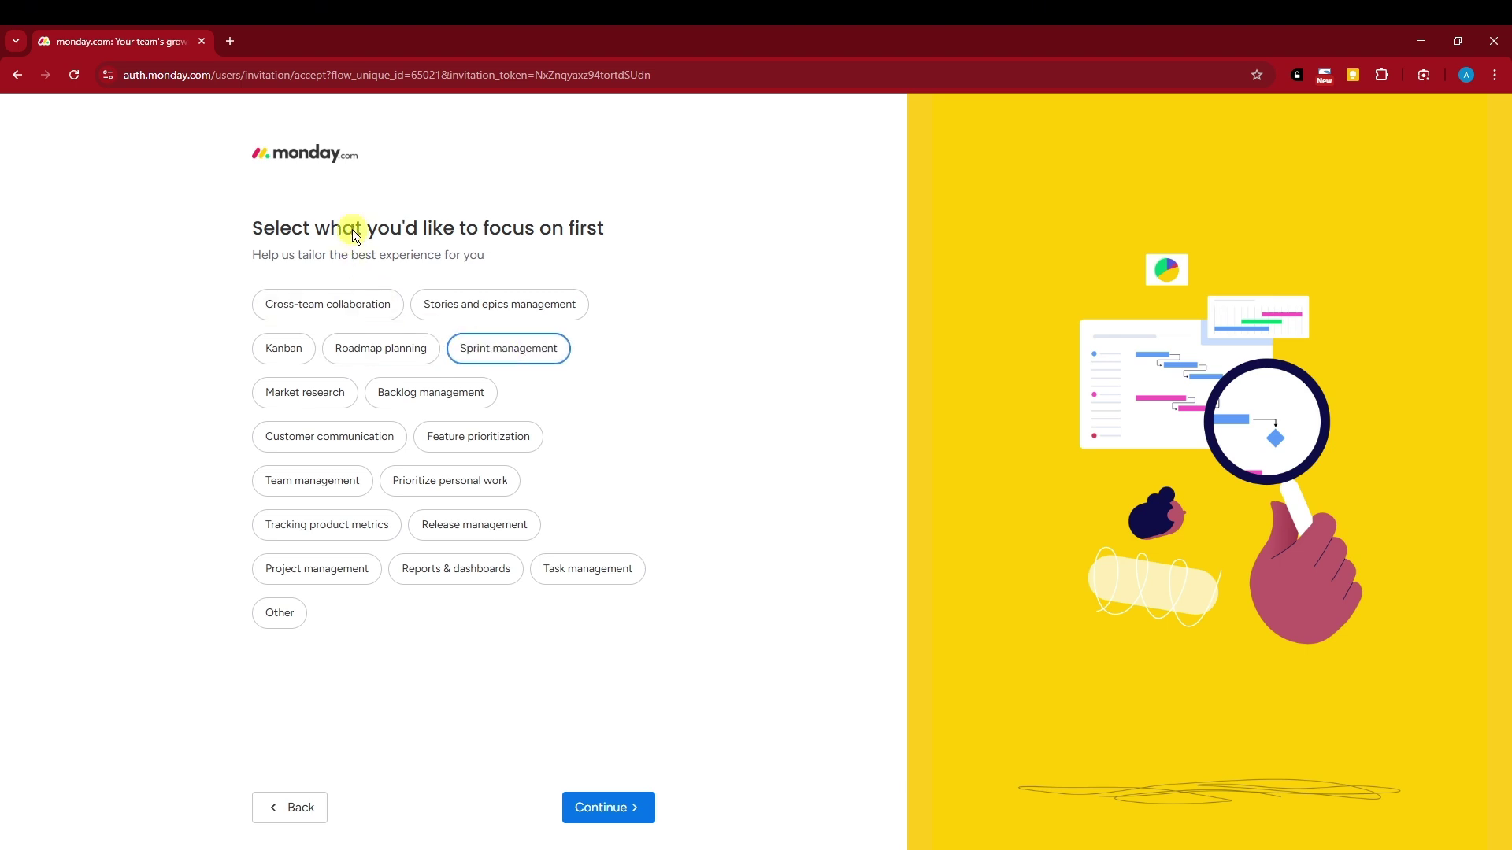
click(371, 303)
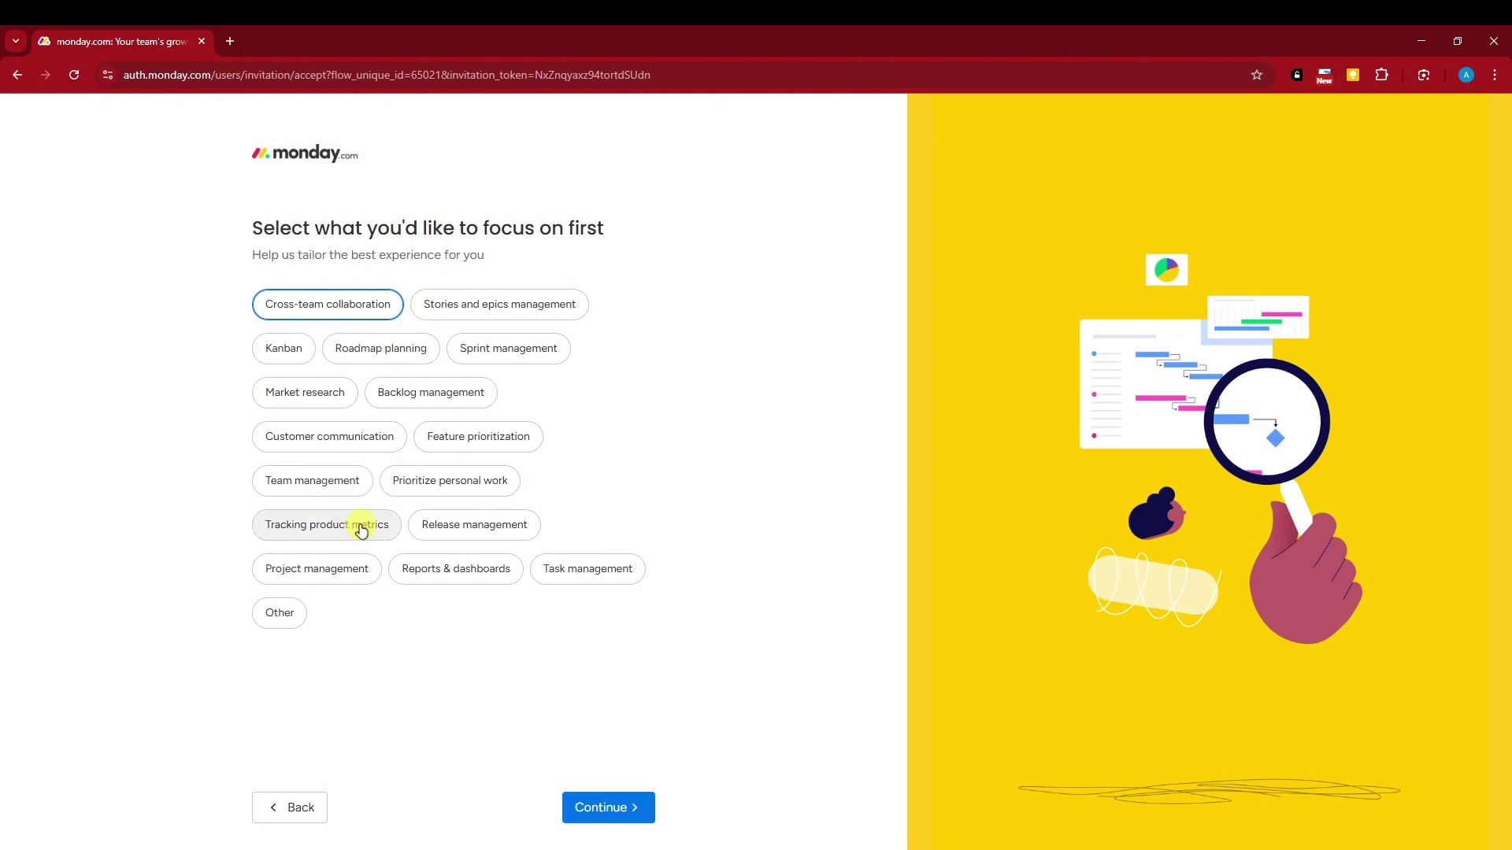
click(587, 569)
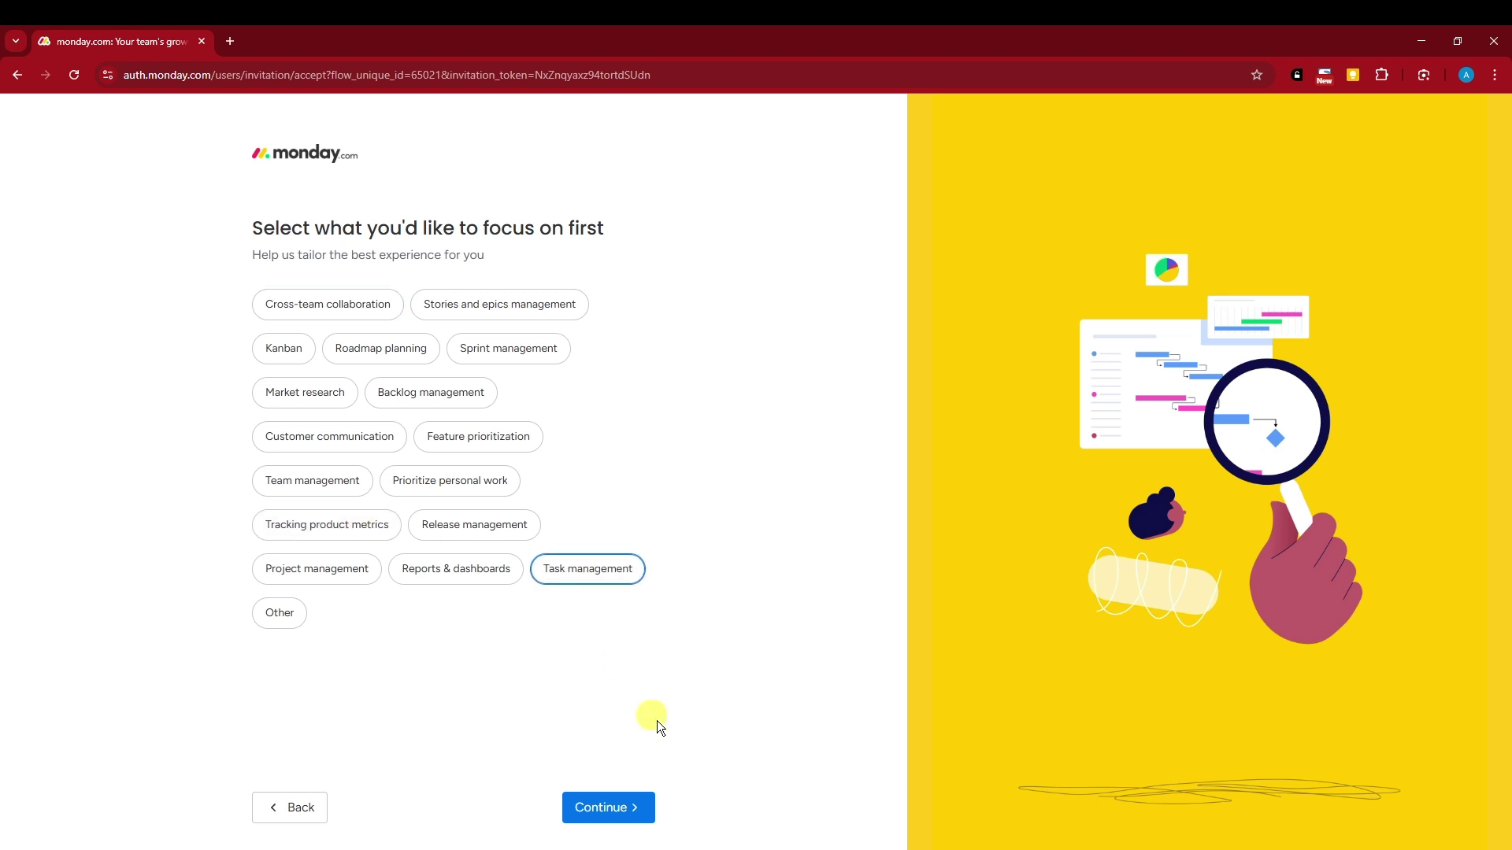
click(630, 803)
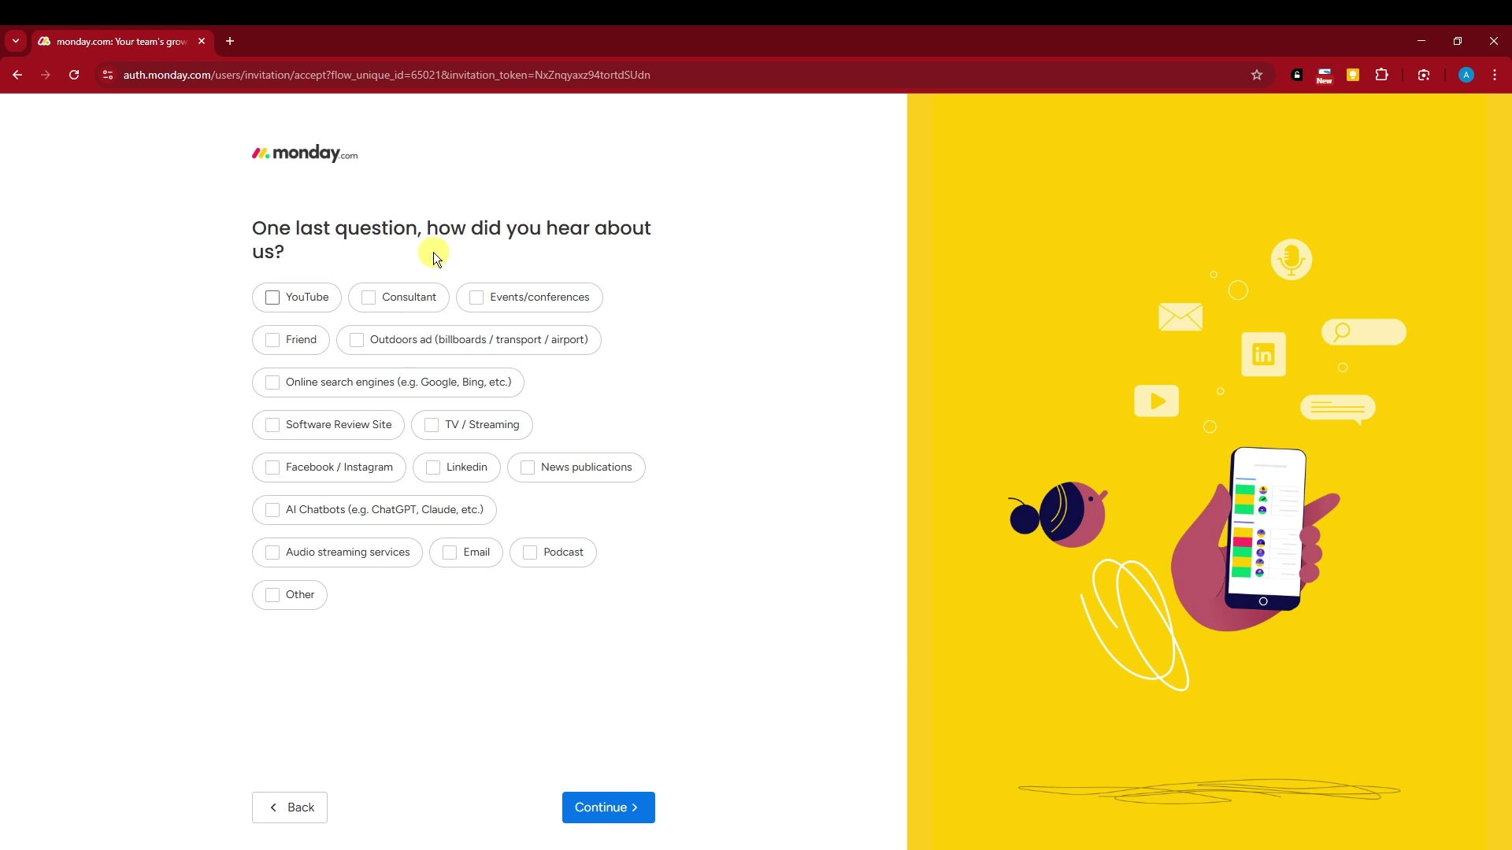
Tick Friend and YouTube as sources and finish the onboarding questions
click(327, 339)
click(292, 294)
click(626, 815)
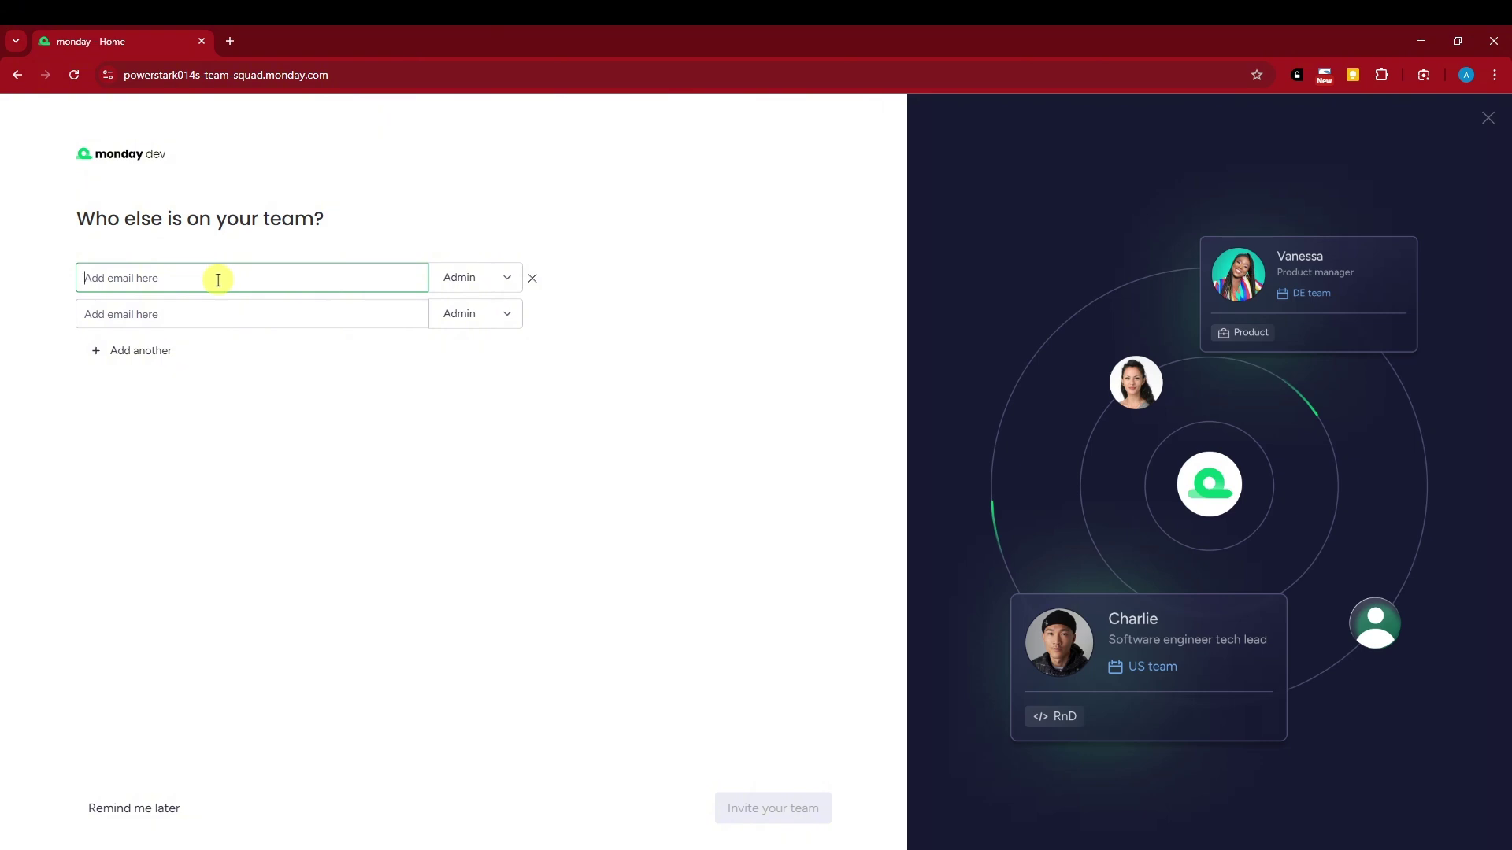
Enter the first teammate's e-mail in the first invite row
click(468, 290)
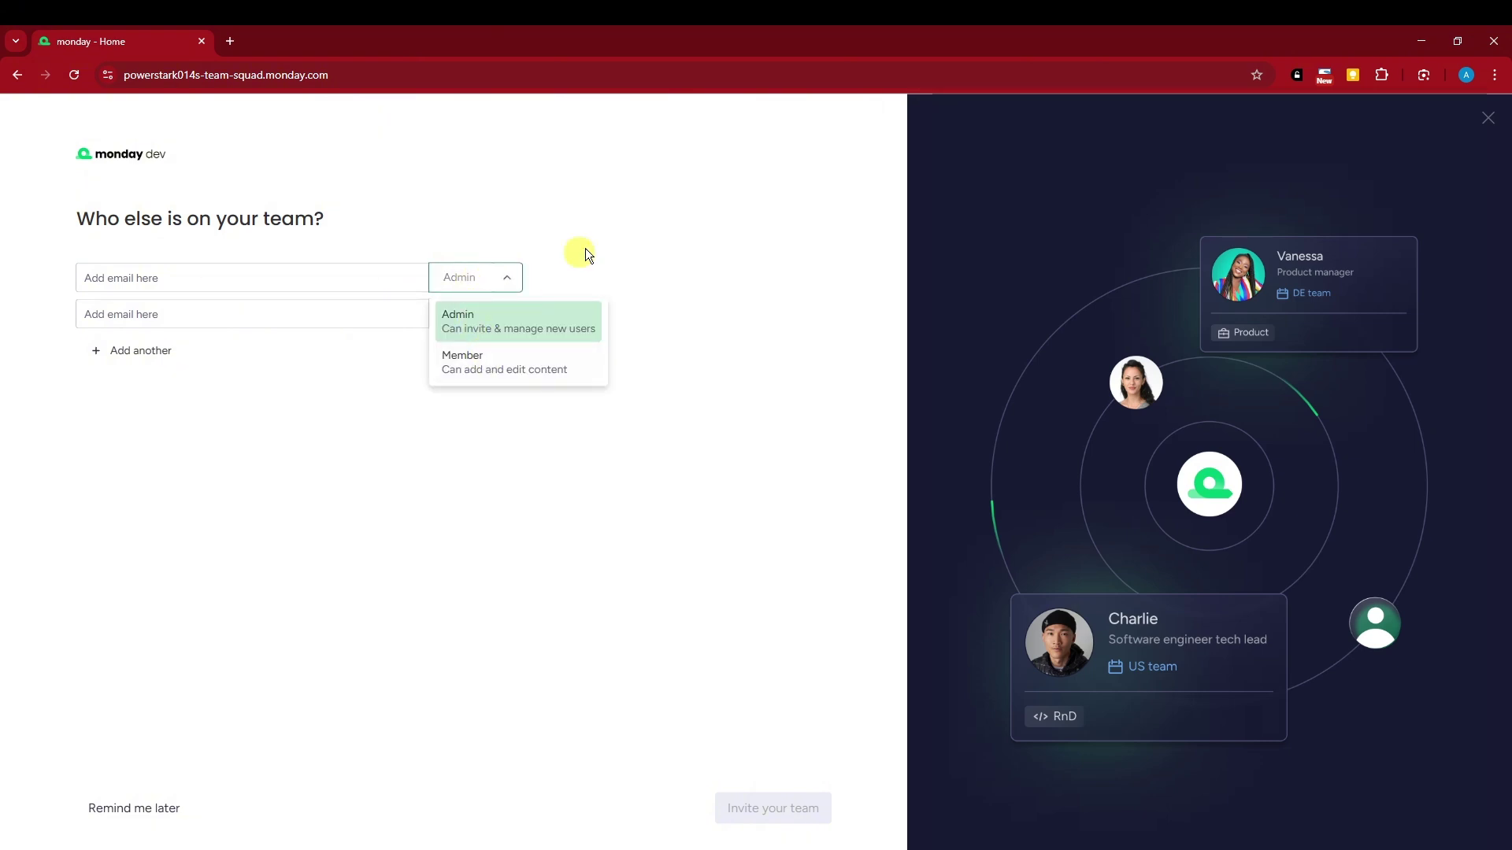
click(624, 229)
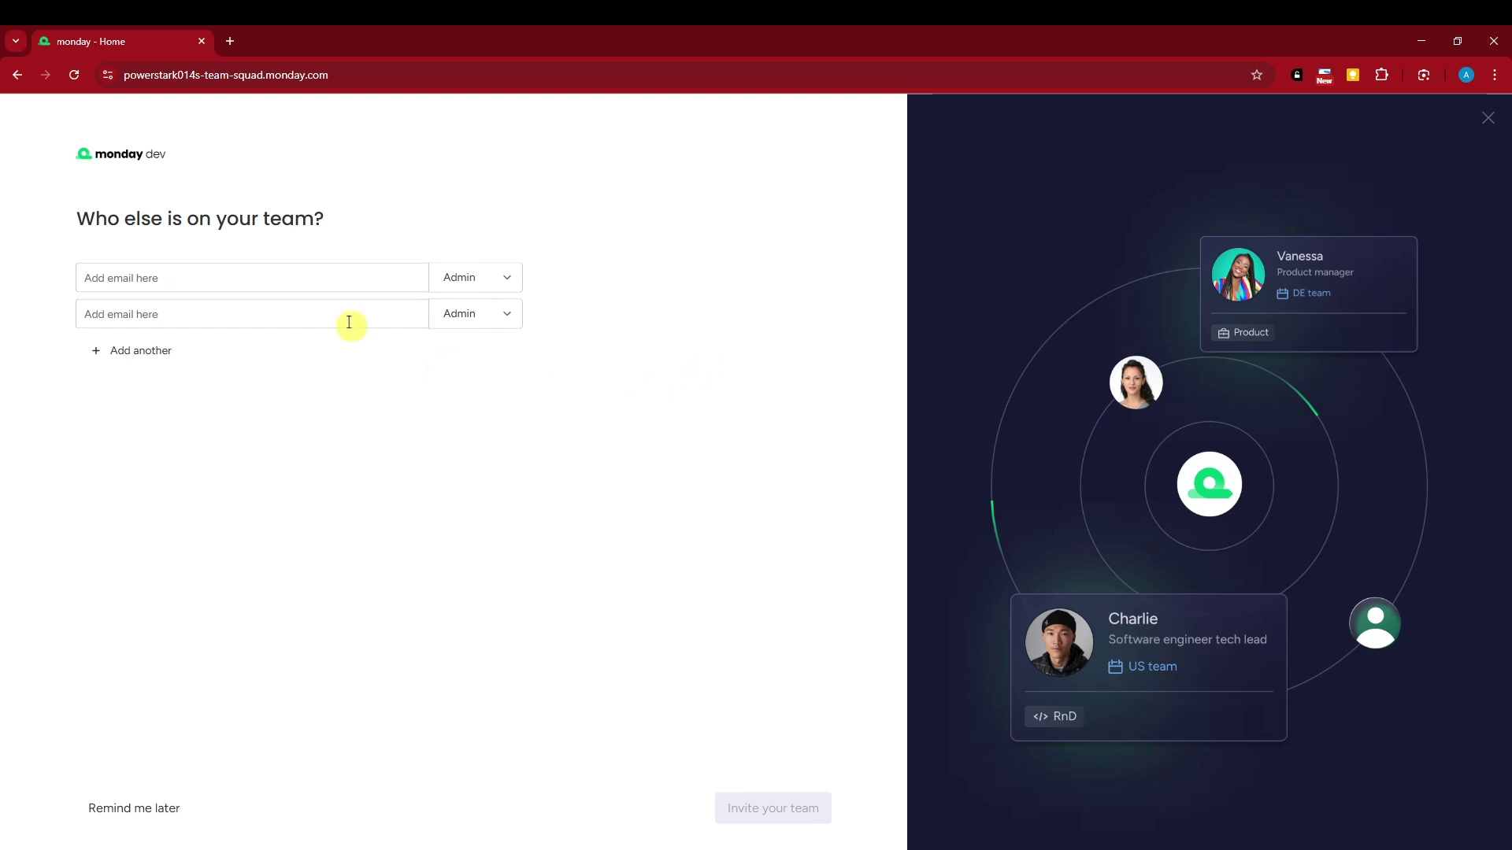
click(150, 276)
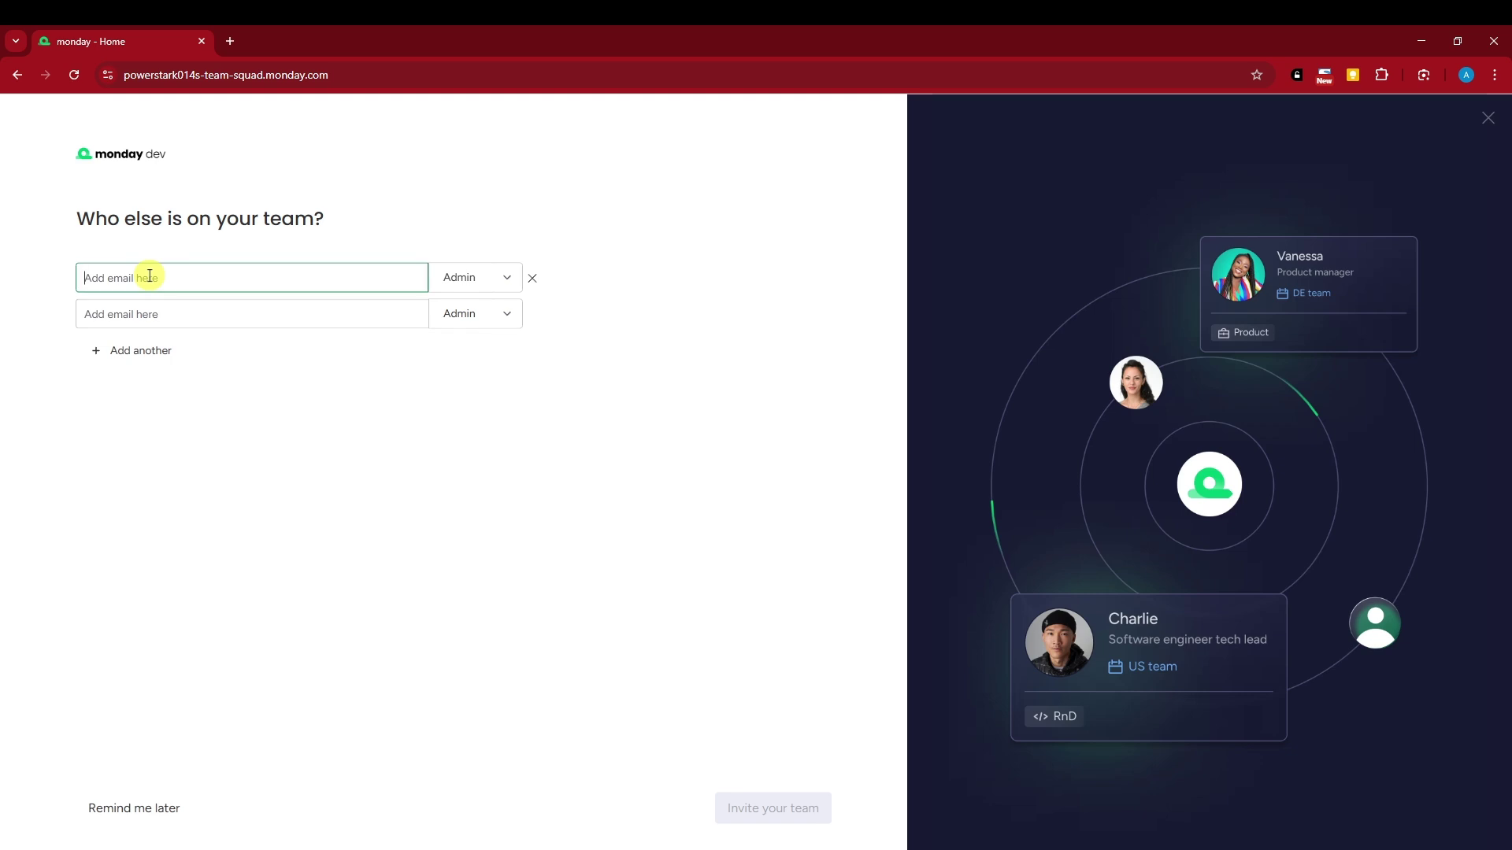
text(SA)
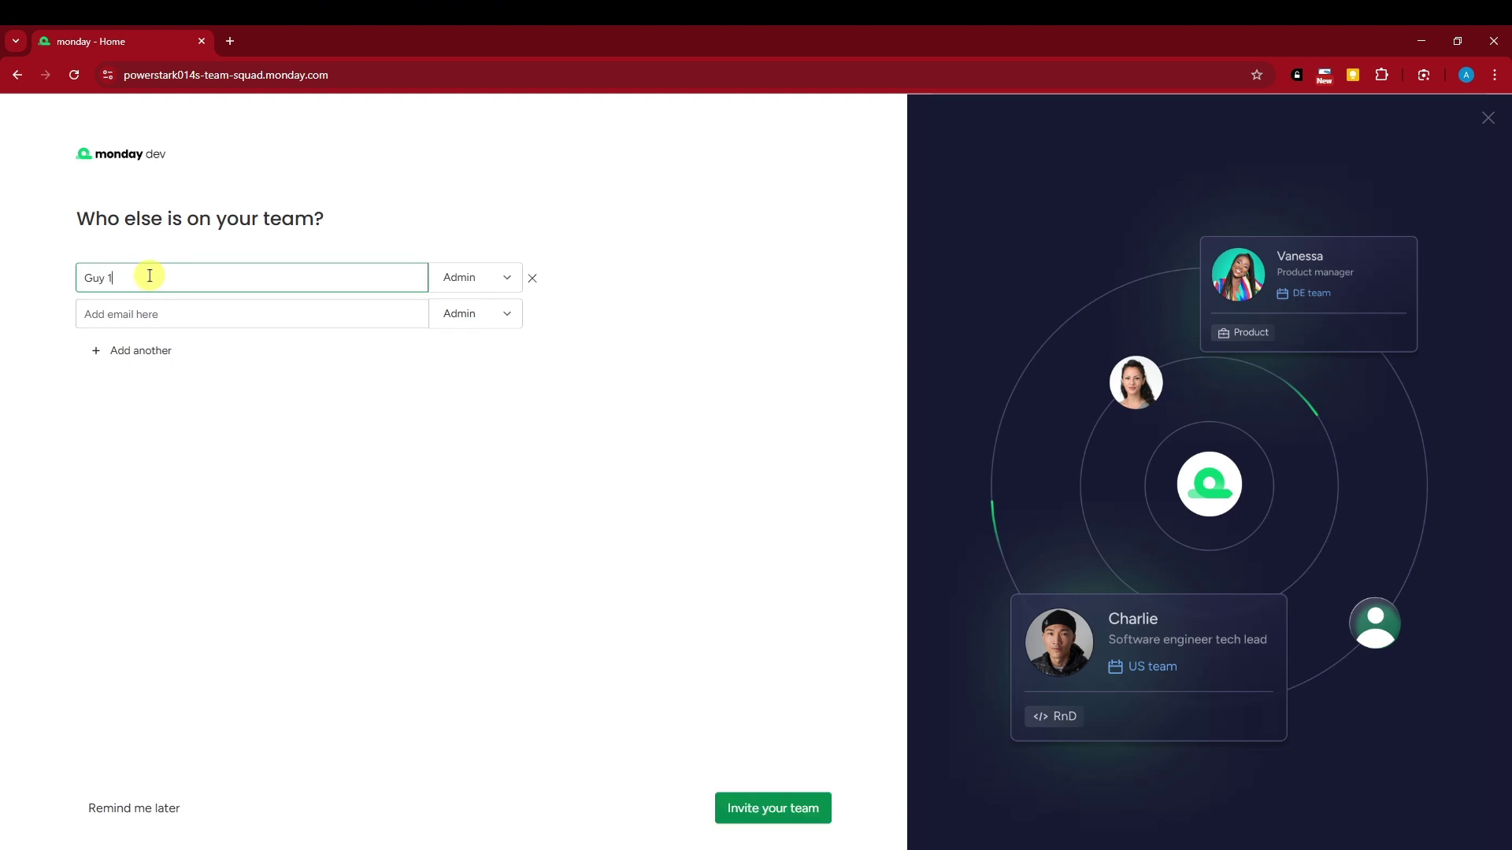
drag(203, 282, 6, 284)
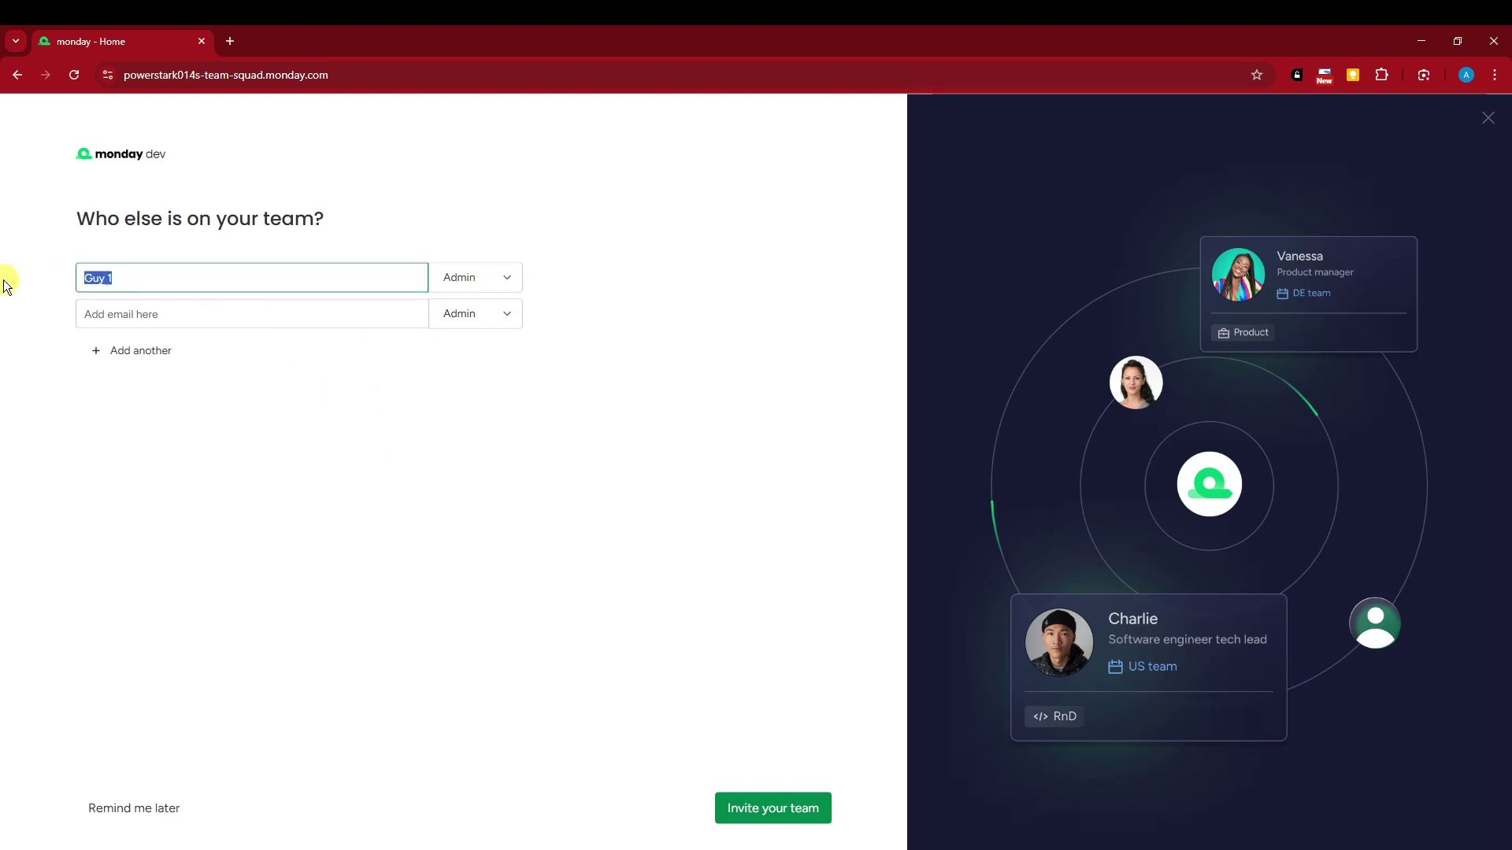
click(1467, 75)
key(Escape)
click(124, 277)
key(ctrl+a)
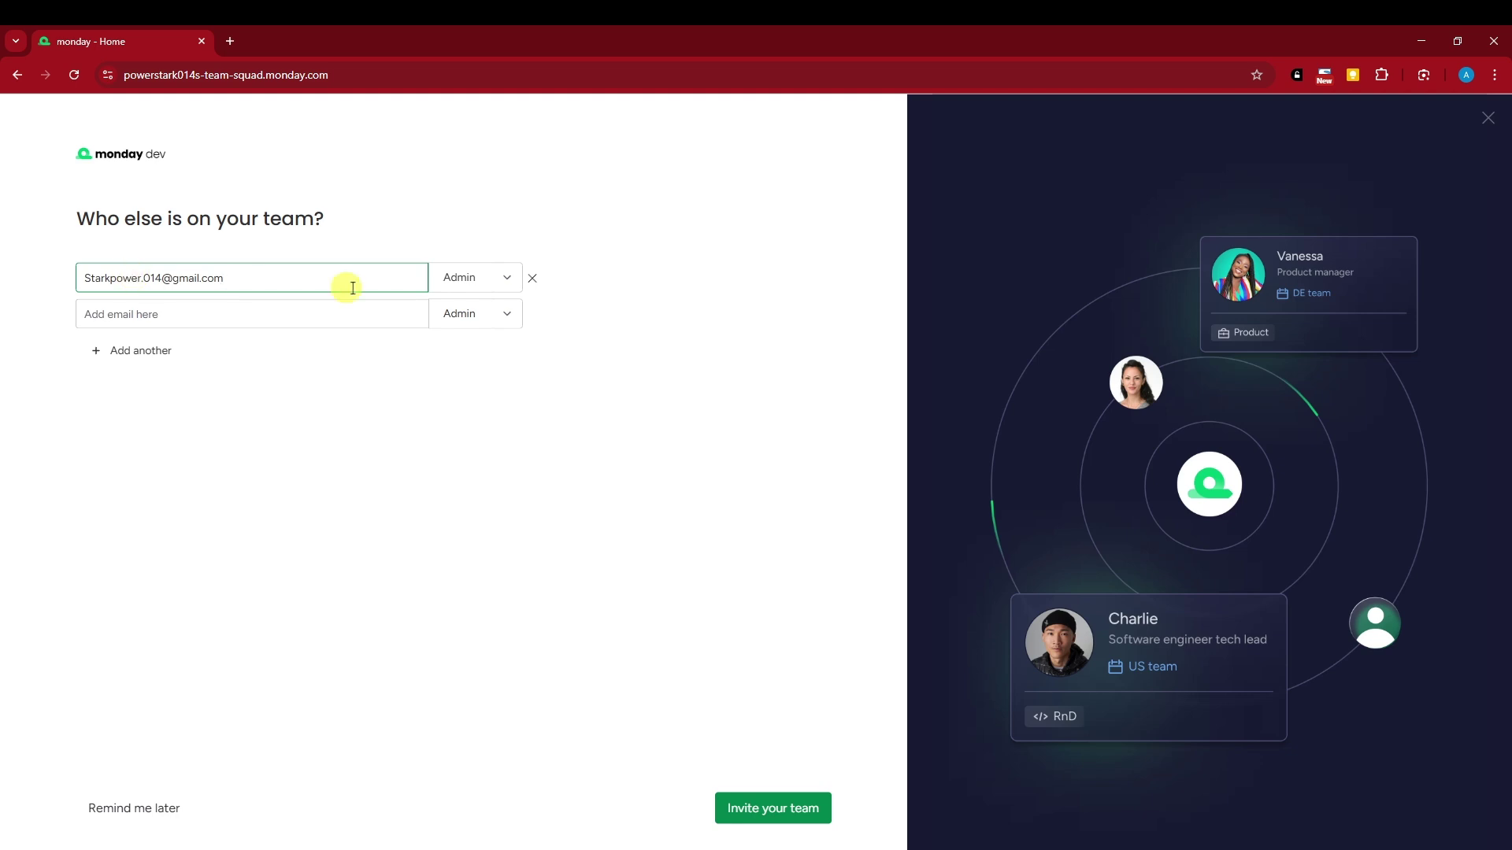
Change the teammate's role to Member and send the invitation
click(449, 278)
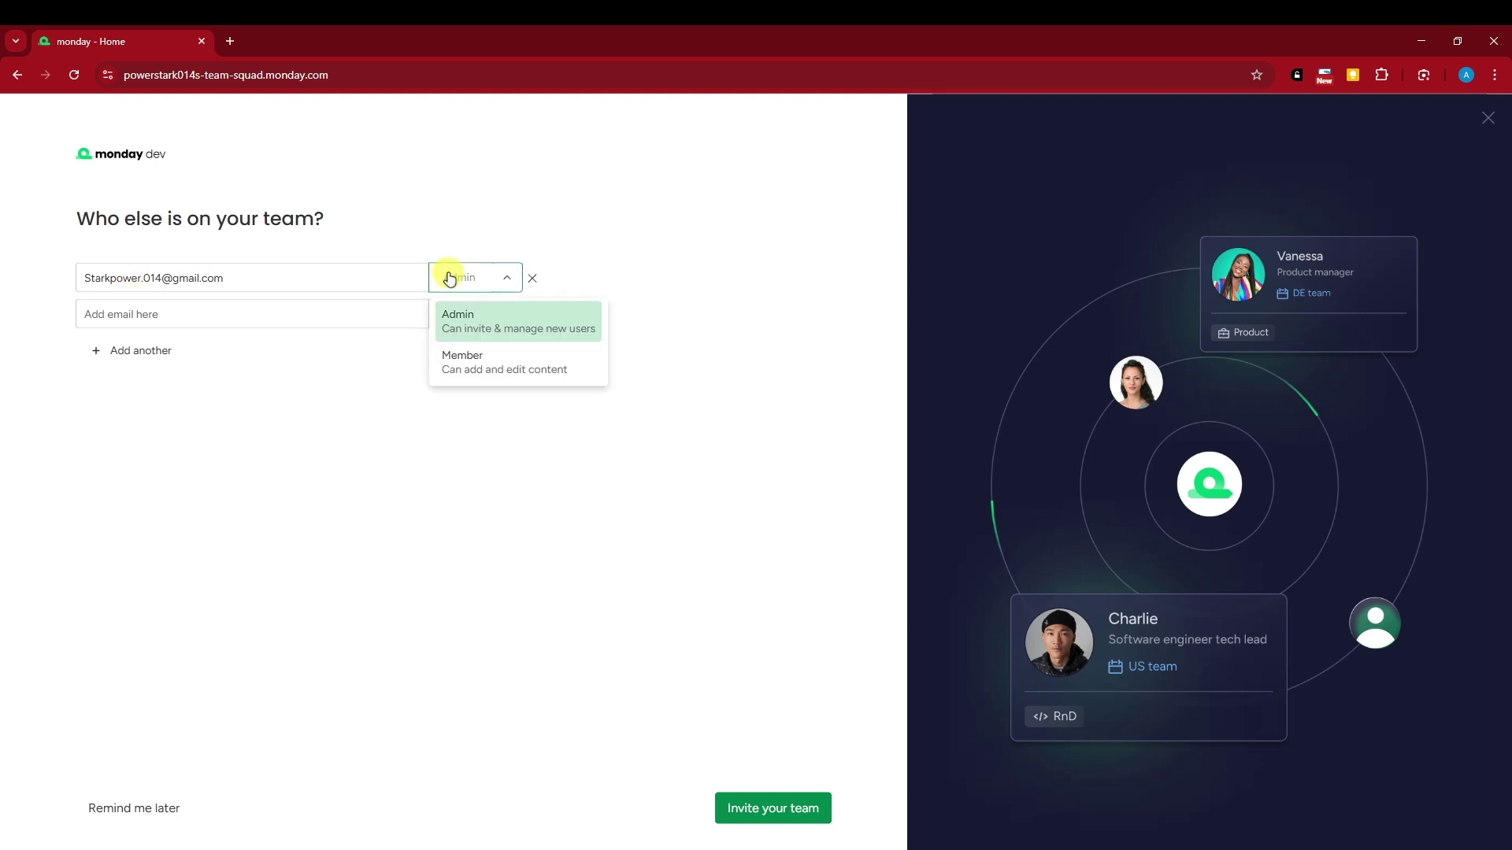
click(480, 371)
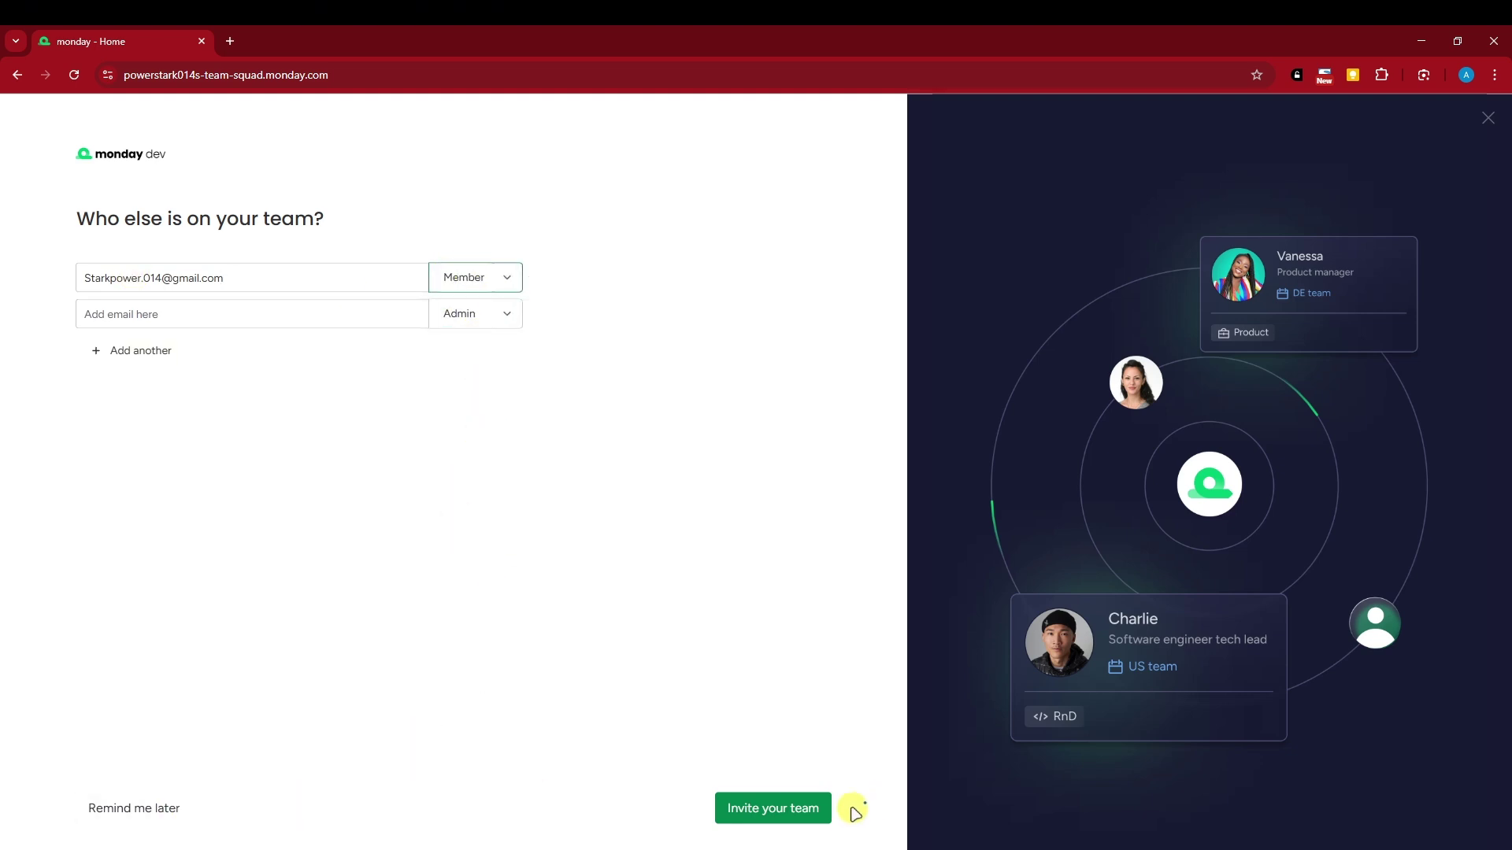
click(800, 812)
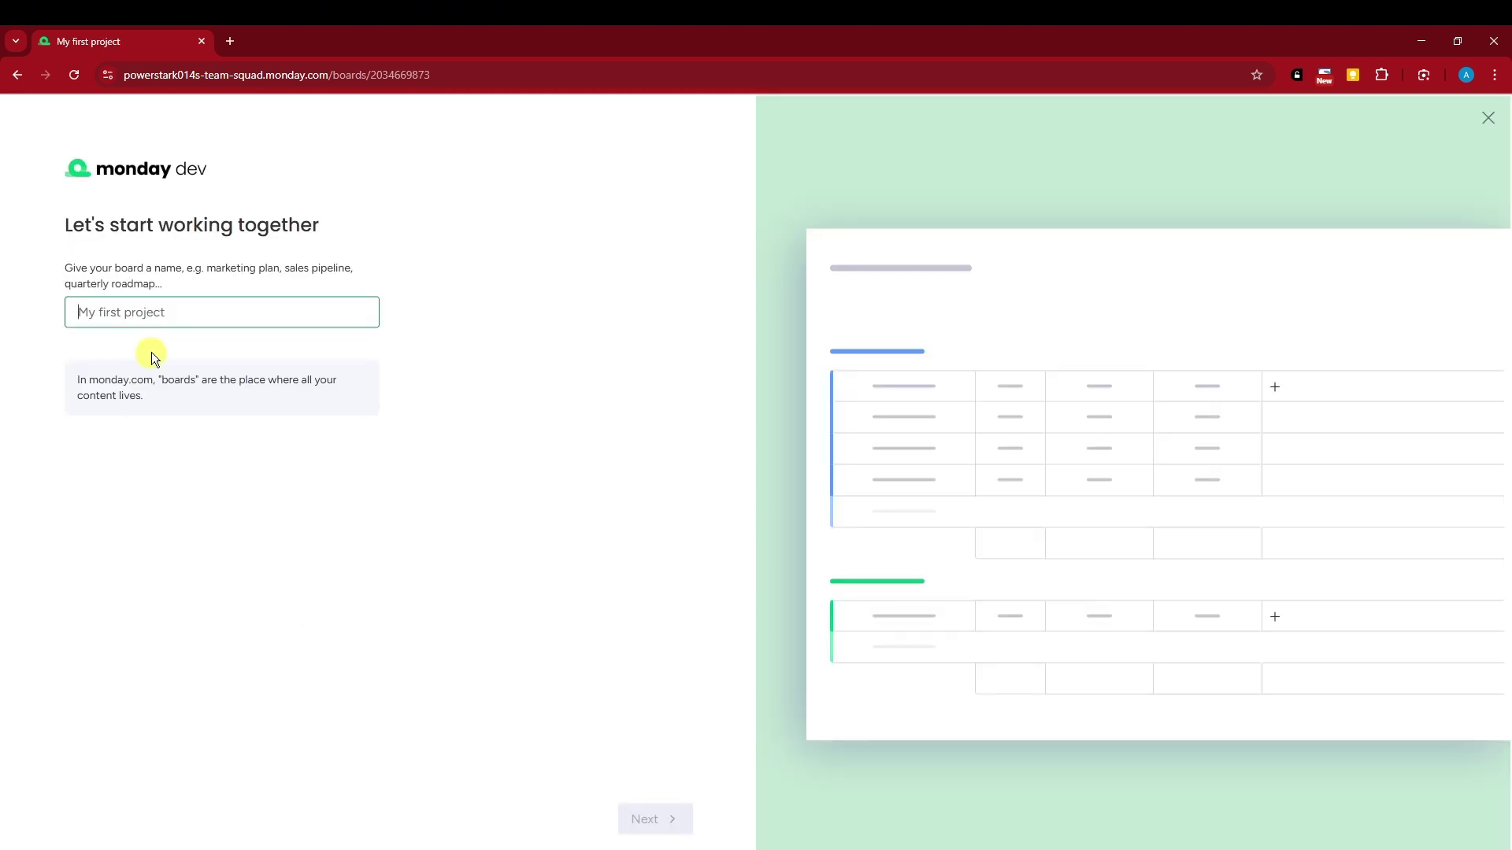
Enter the board name and add Timeline, Notes, Effort estimation, Priority, Last updated, Files and Budget columns
text(Samplee)
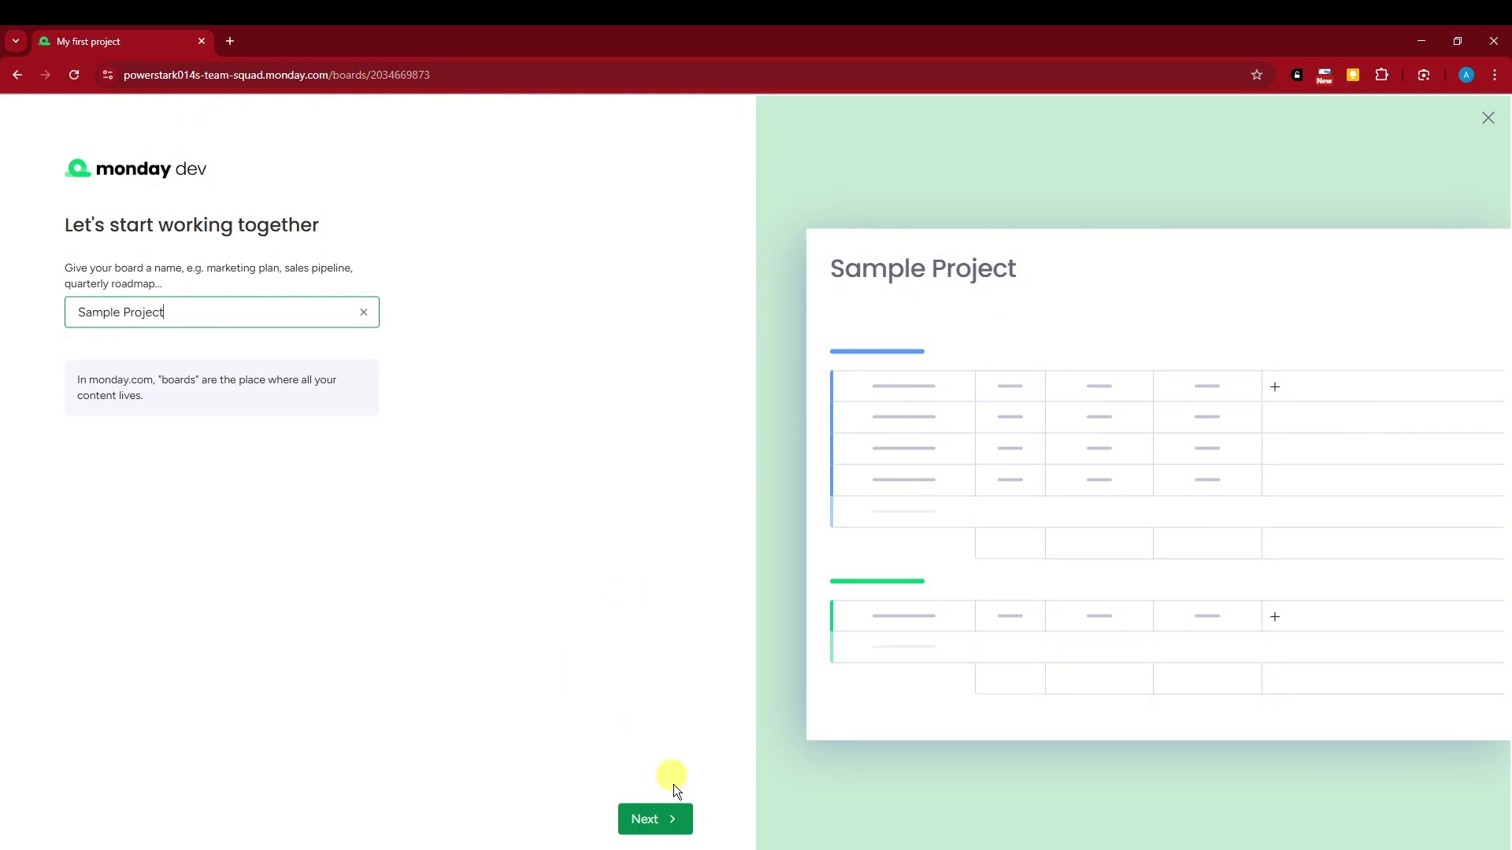
click(659, 821)
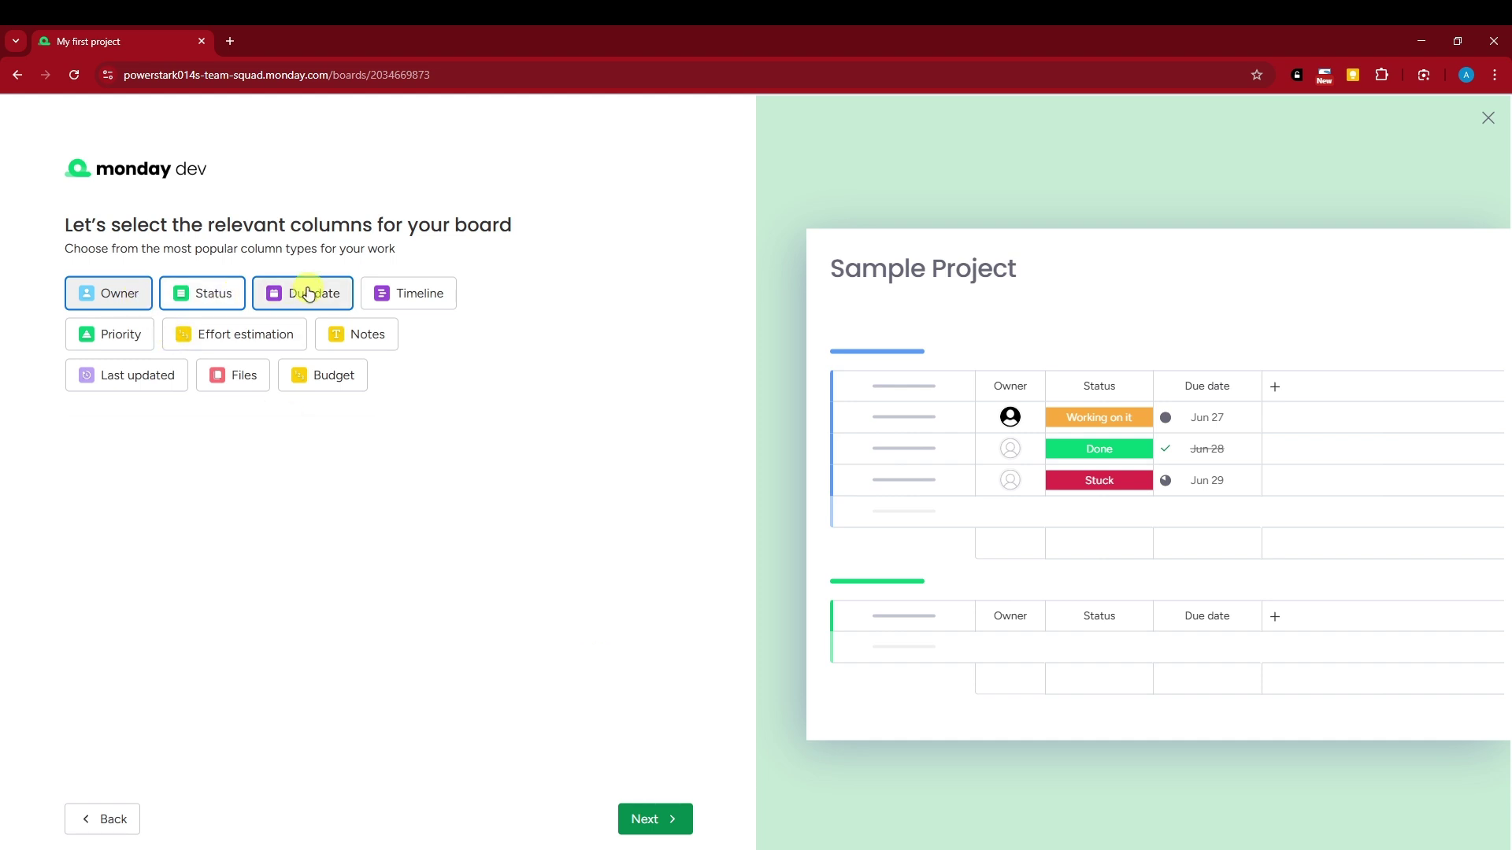
click(446, 295)
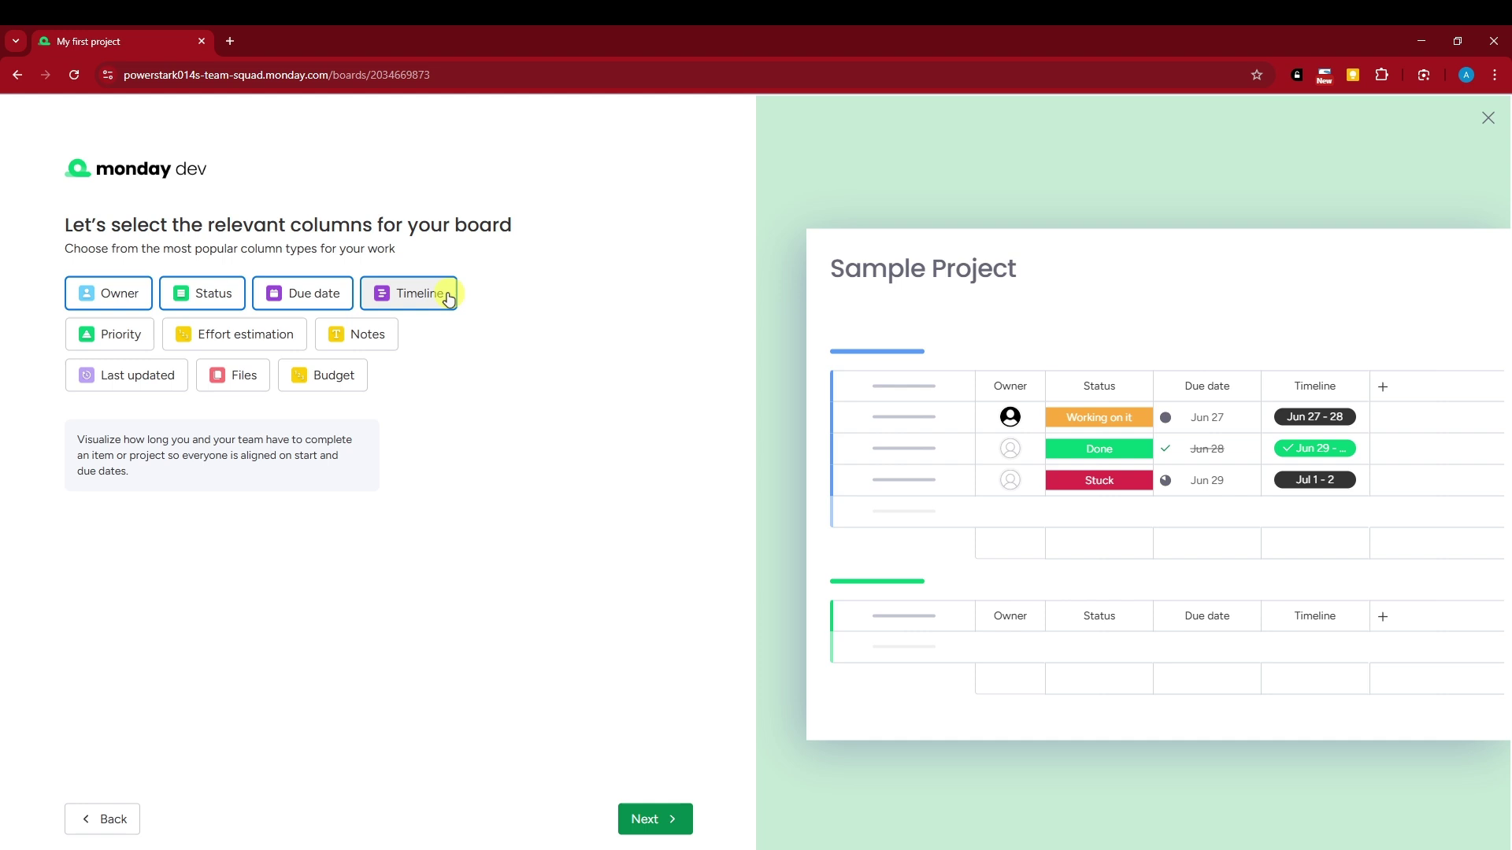
click(371, 334)
click(236, 334)
click(115, 335)
click(126, 378)
click(235, 376)
click(336, 386)
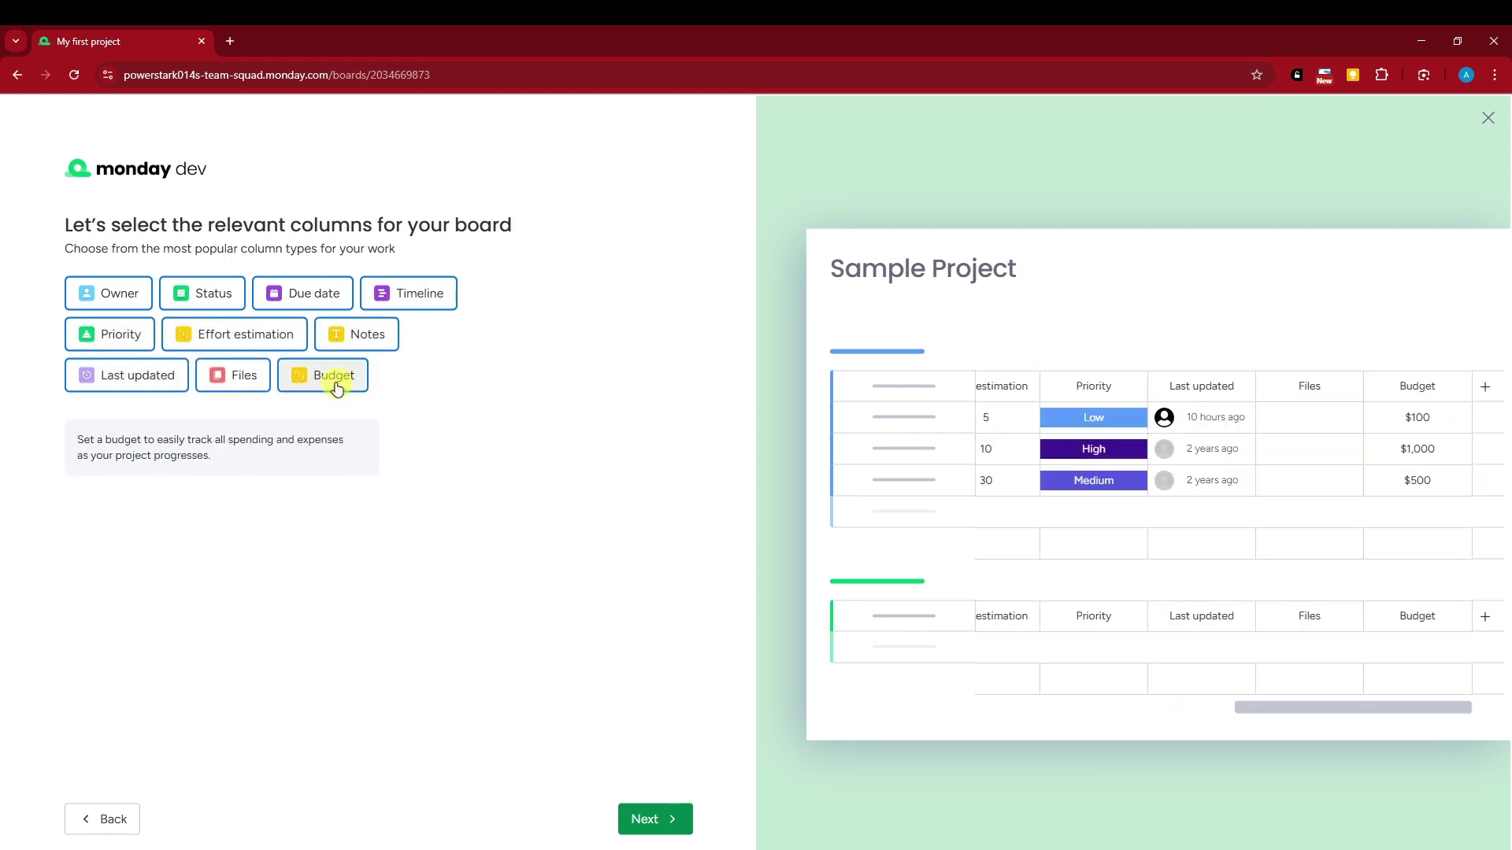
Toggle Files, Last updated and Priority off and back on, keeping all columns, and continue
click(233, 376)
click(126, 375)
click(118, 336)
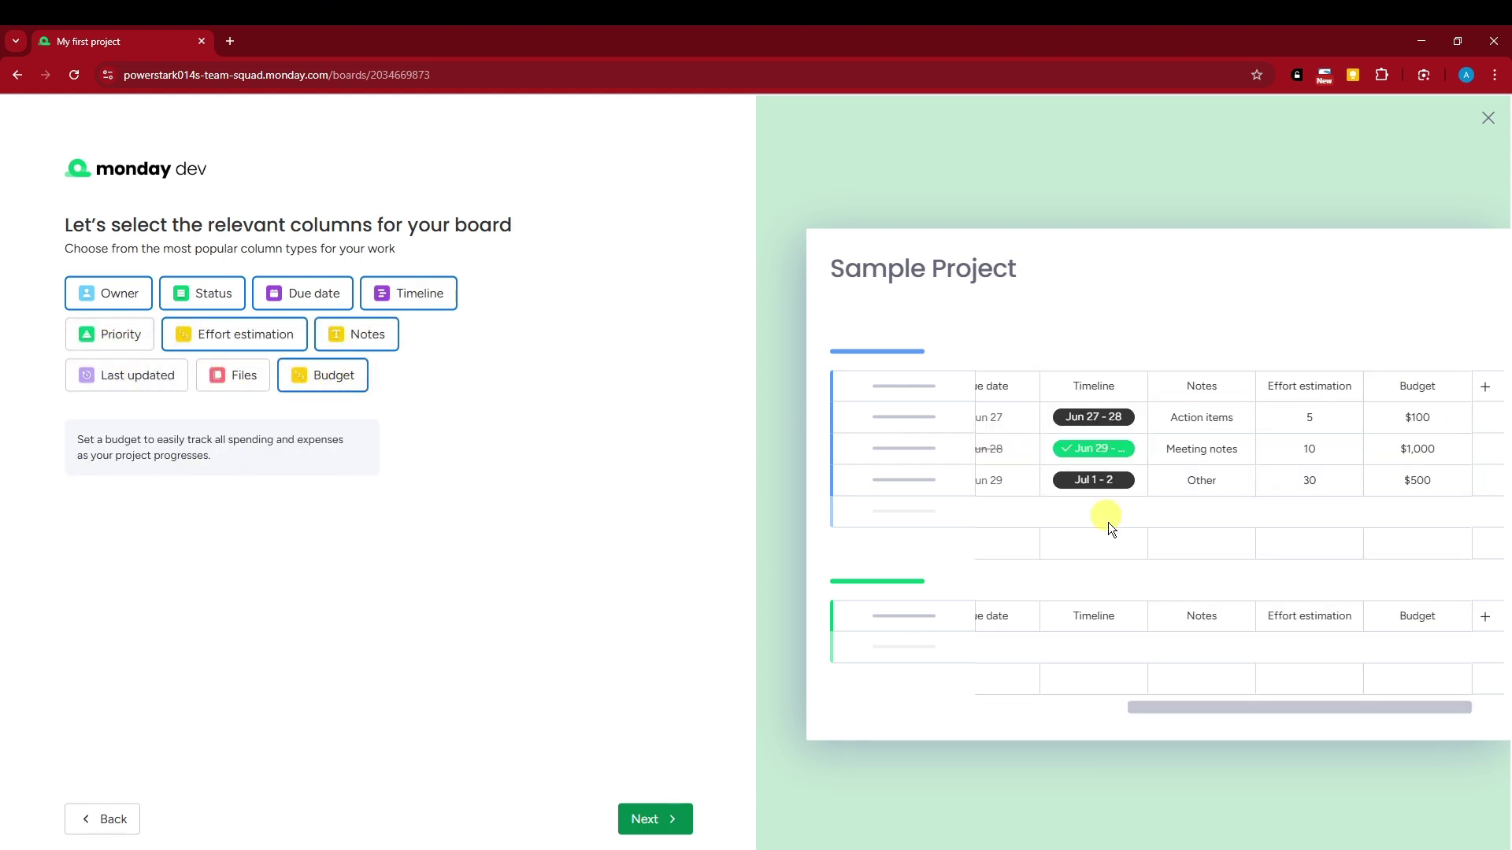
drag(1150, 711, 1016, 708)
click(234, 374)
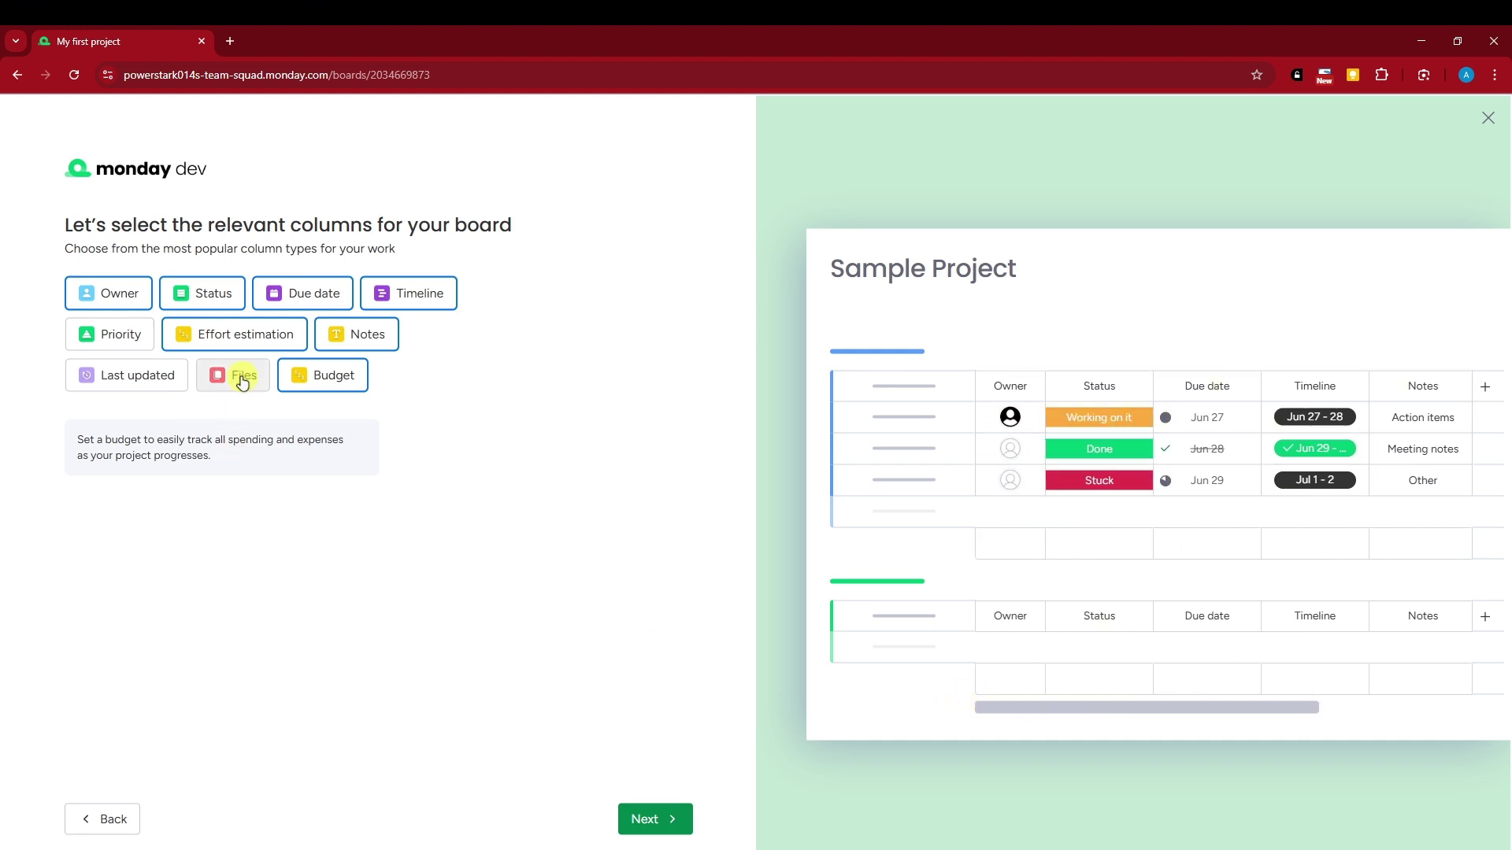
click(130, 367)
click(111, 334)
drag(1333, 706, 1039, 707)
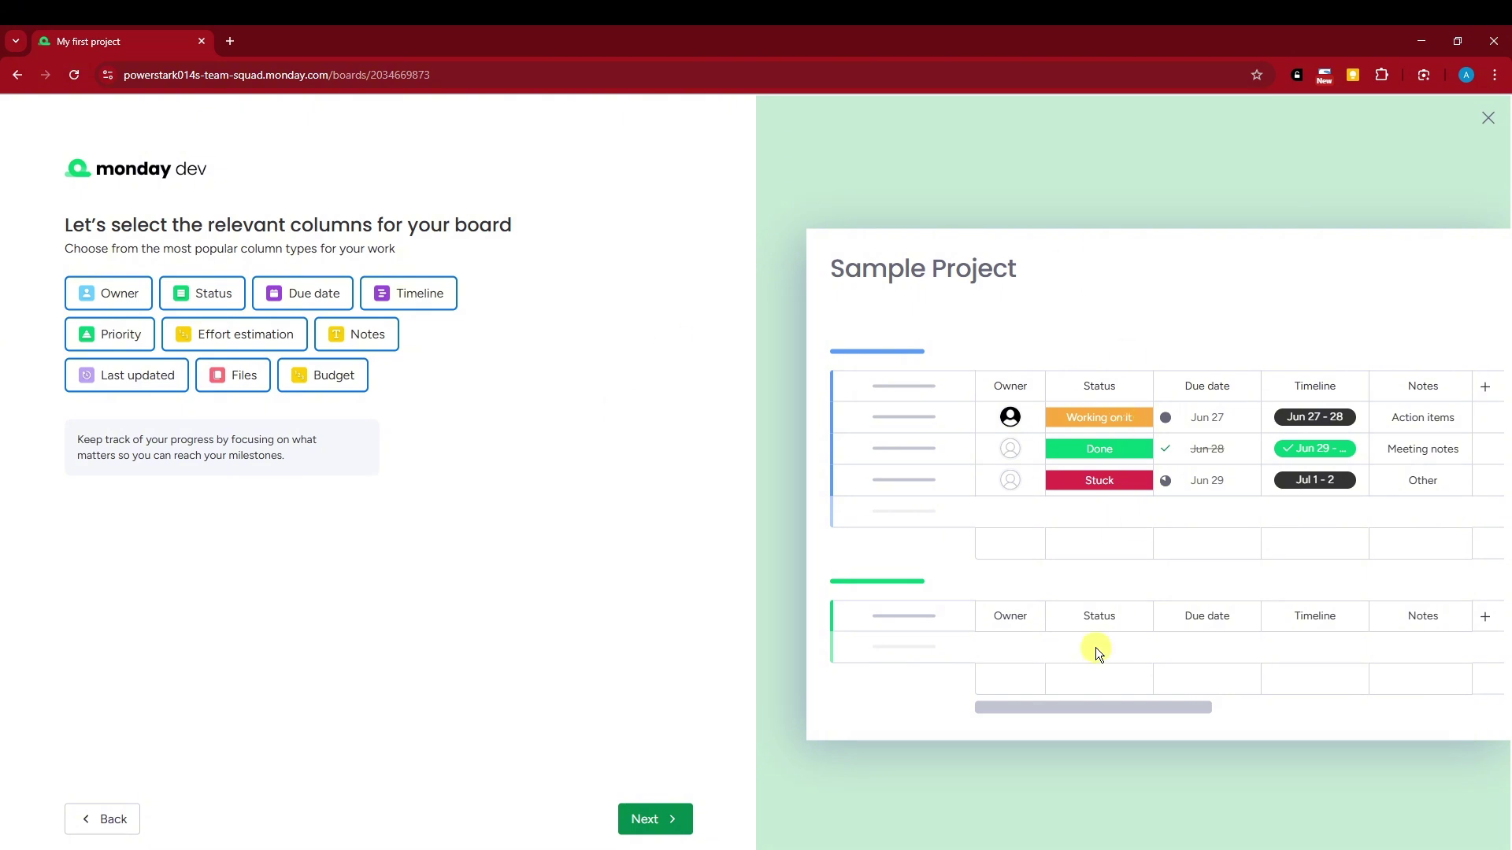
mouse_move(1145, 707)
mouse_down()
mouse_move(1380, 716)
mouse_move(1134, 709)
mouse_up()
click(639, 821)
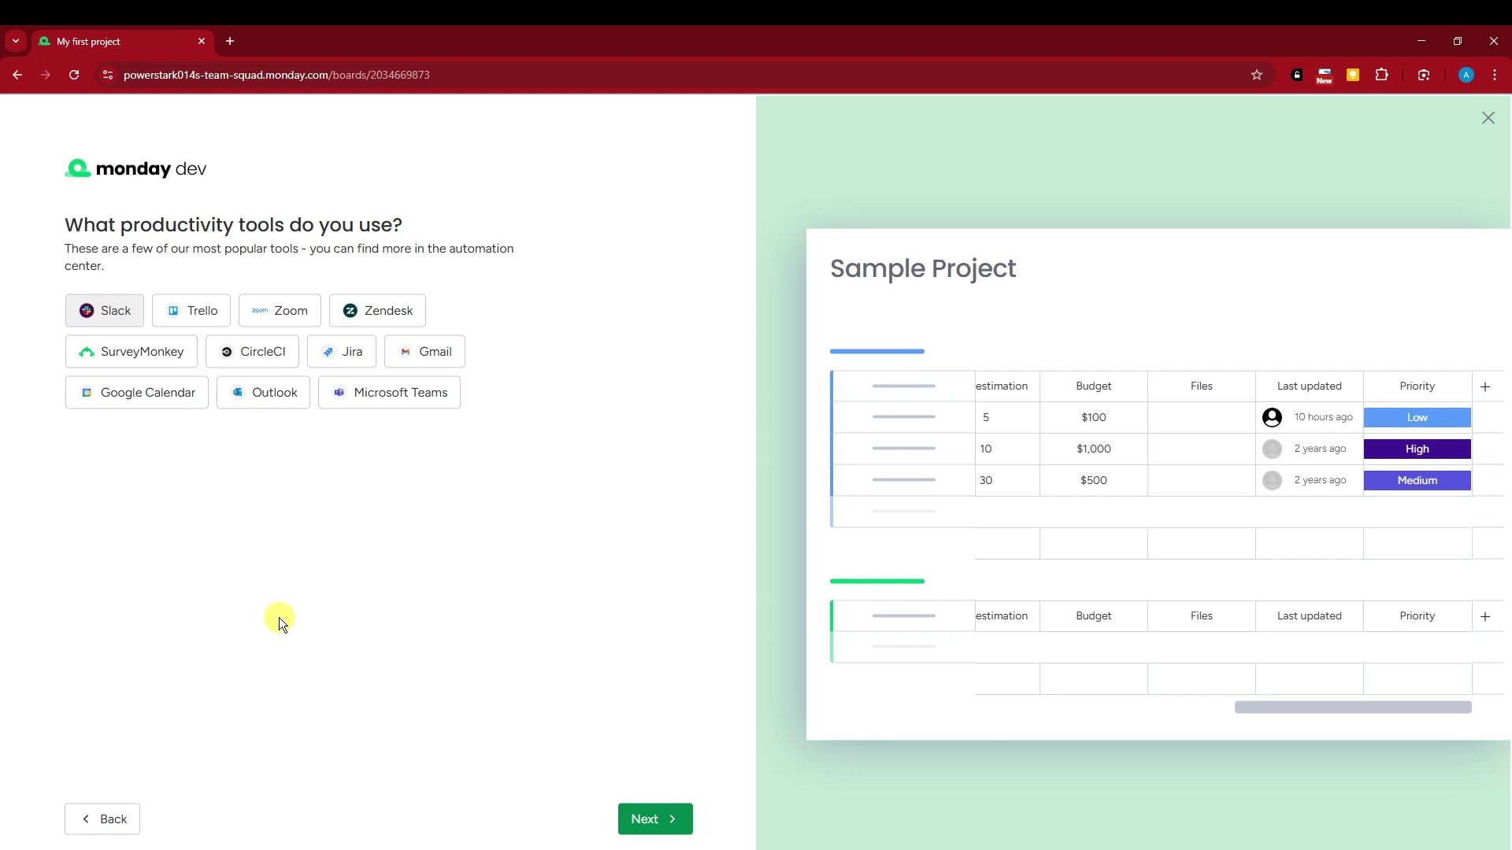
Pick Slack, Trello and Gmail as the productivity tools in use
click(120, 317)
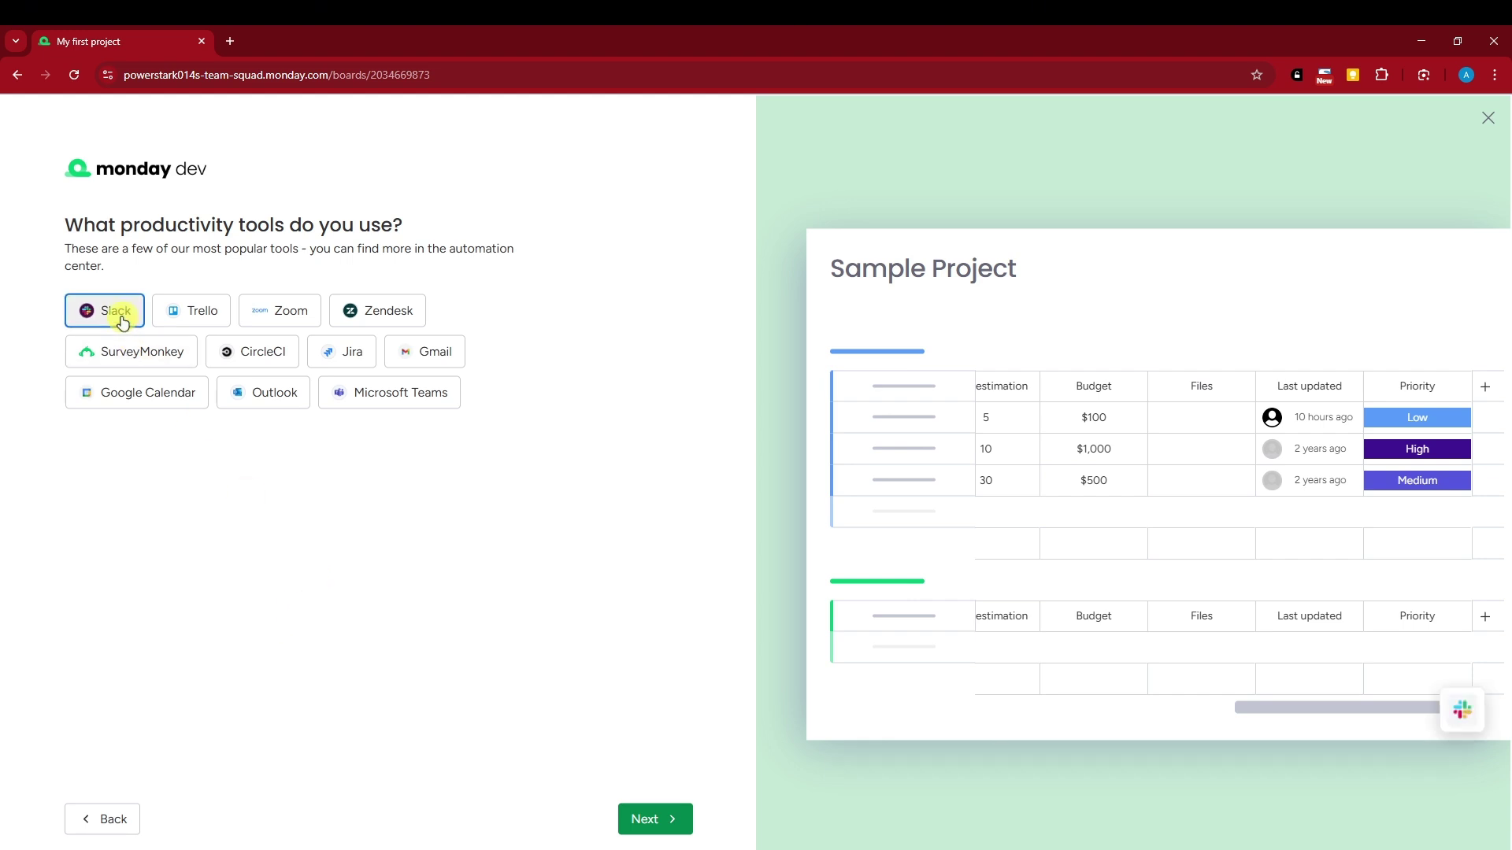
click(217, 313)
click(421, 344)
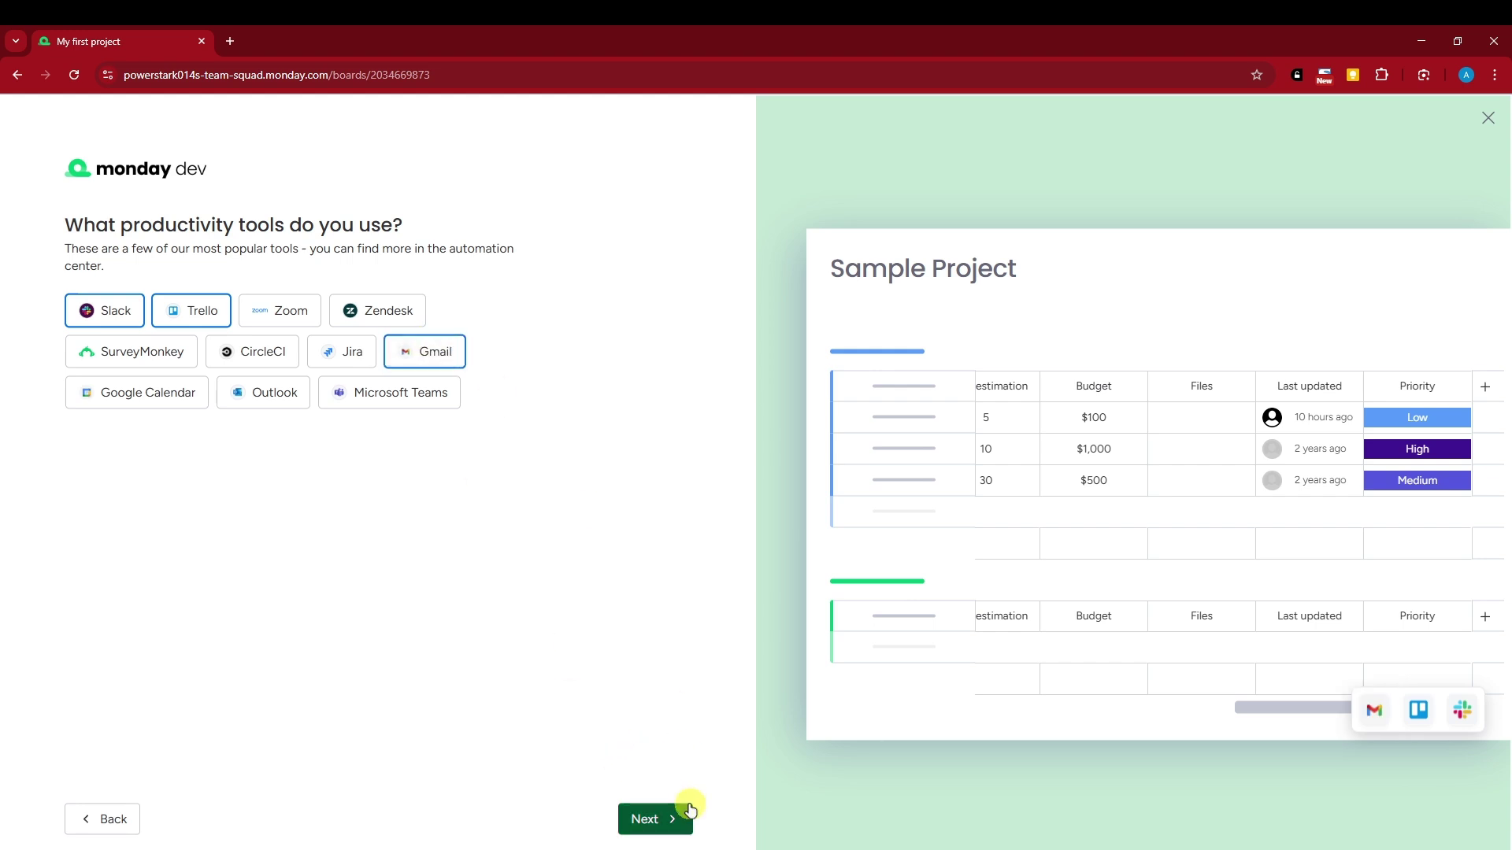
click(656, 819)
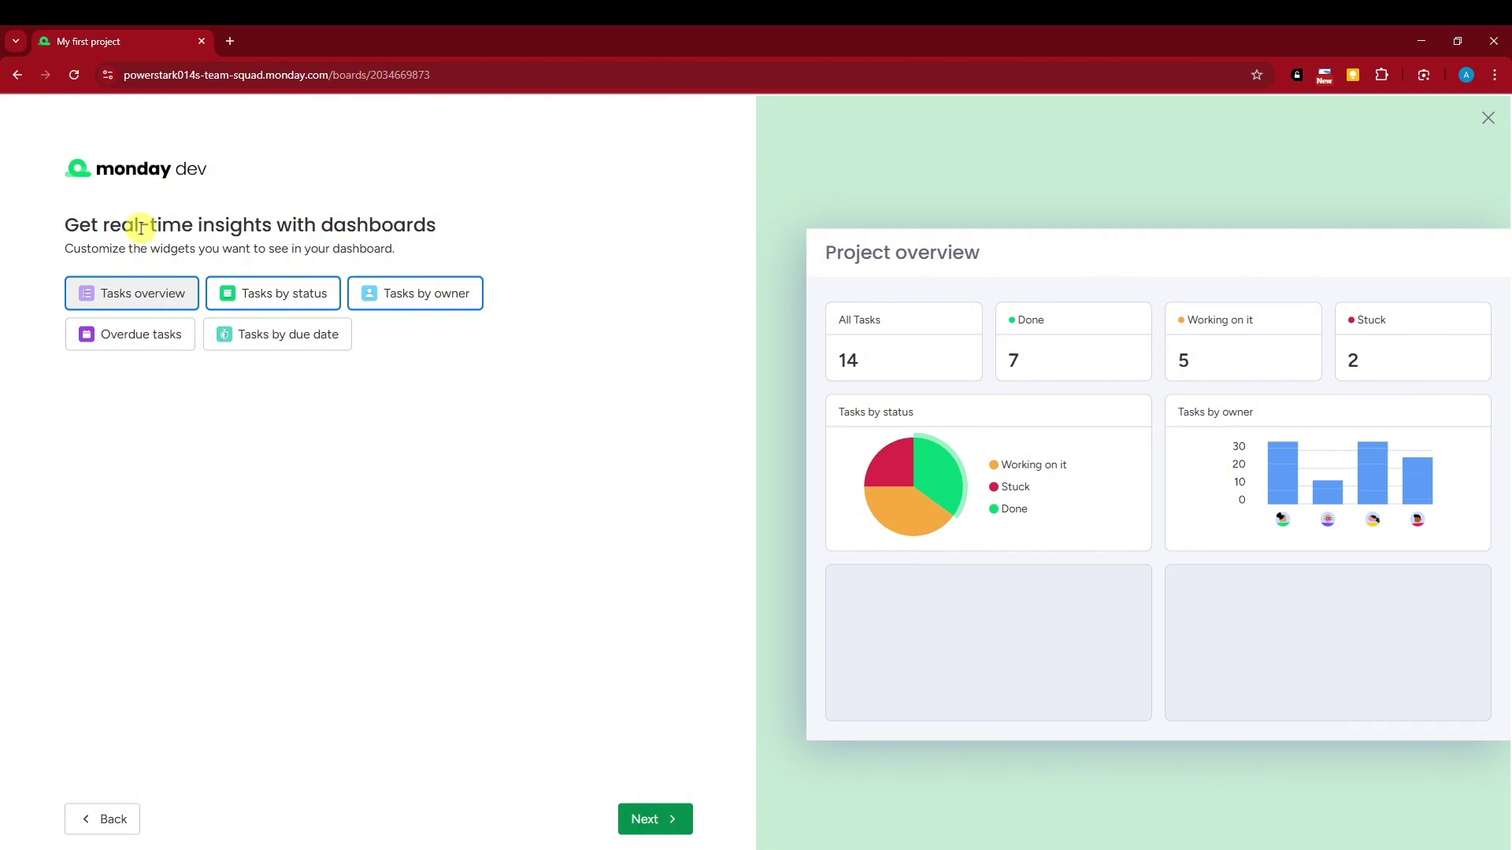
Add the Overdue tasks and Tasks by due date dashboard widgets
click(161, 334)
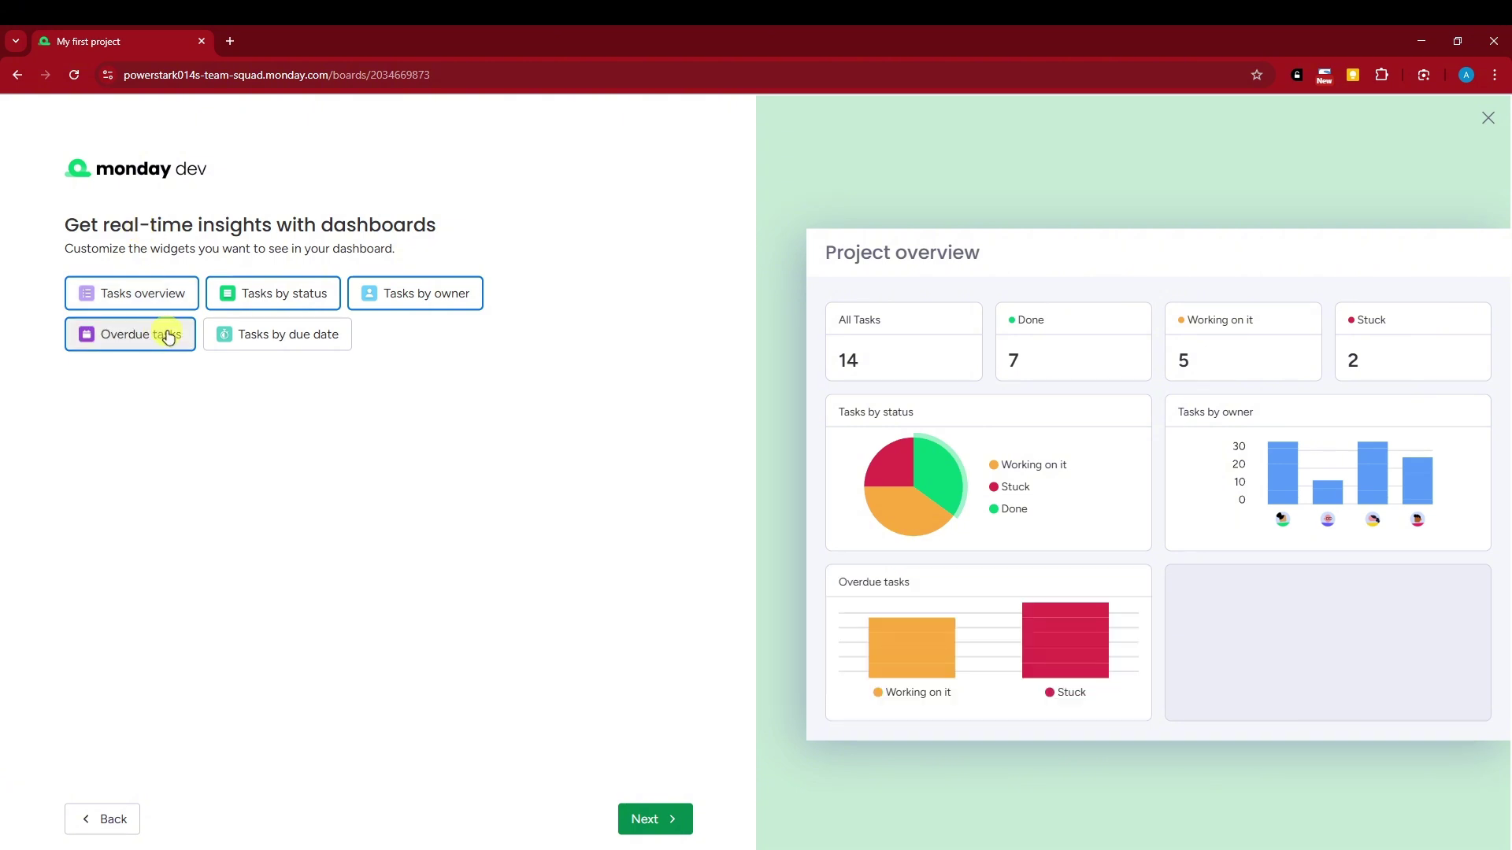
click(281, 340)
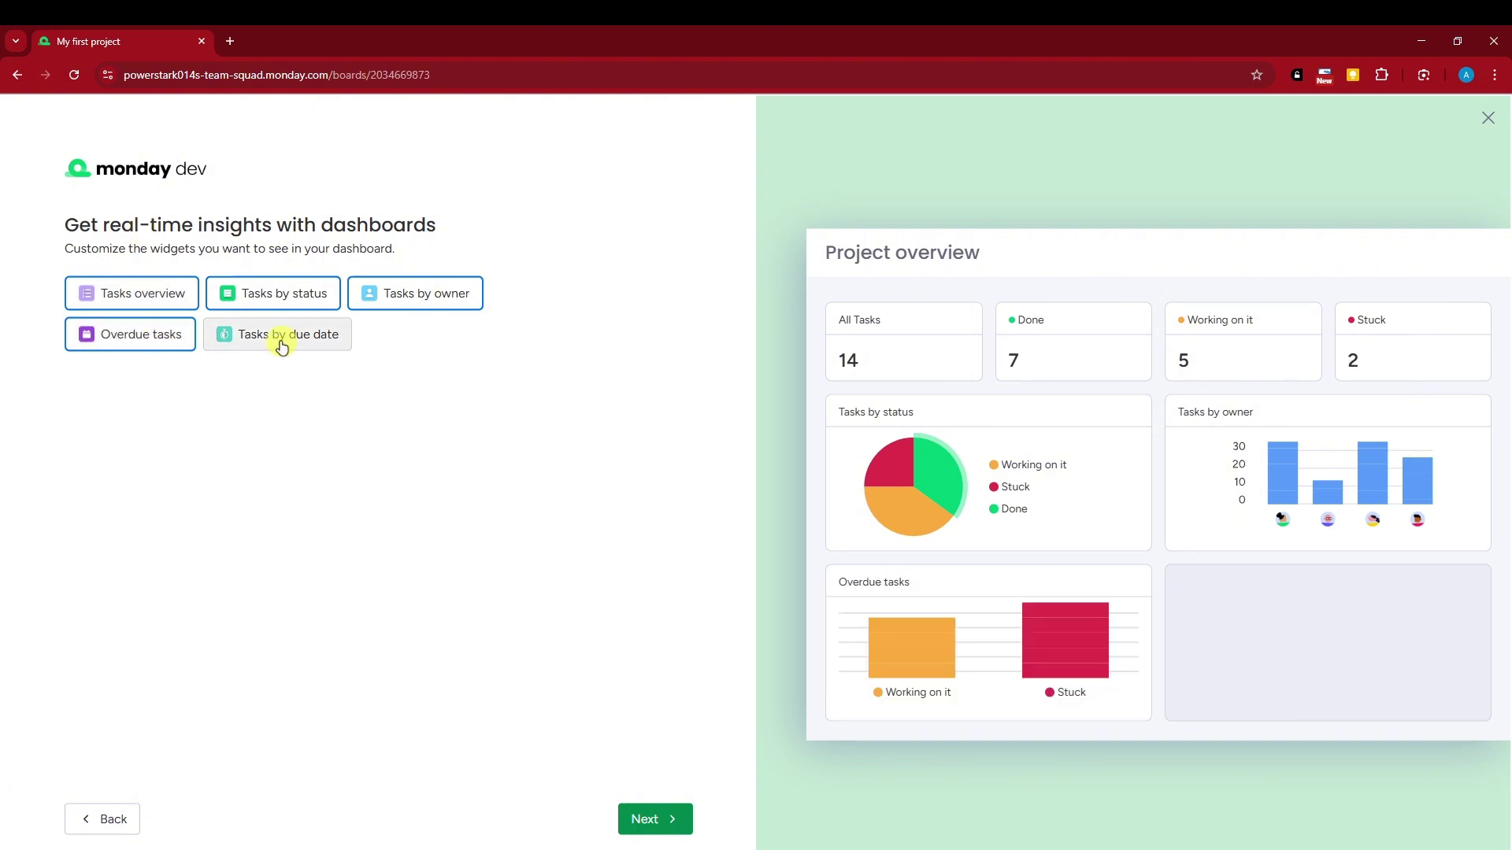
click(676, 836)
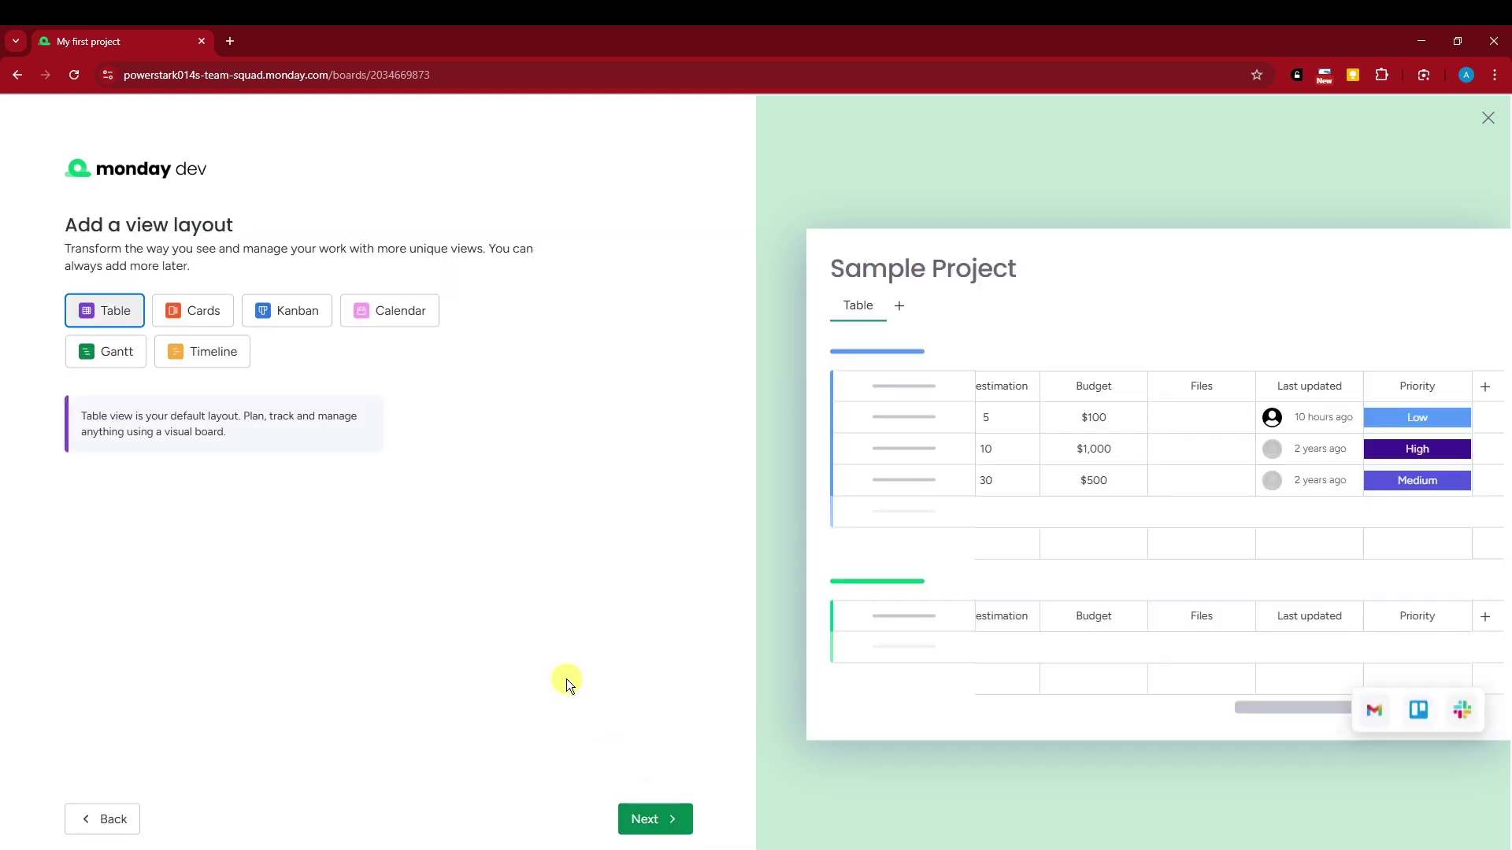
click(115, 816)
click(645, 819)
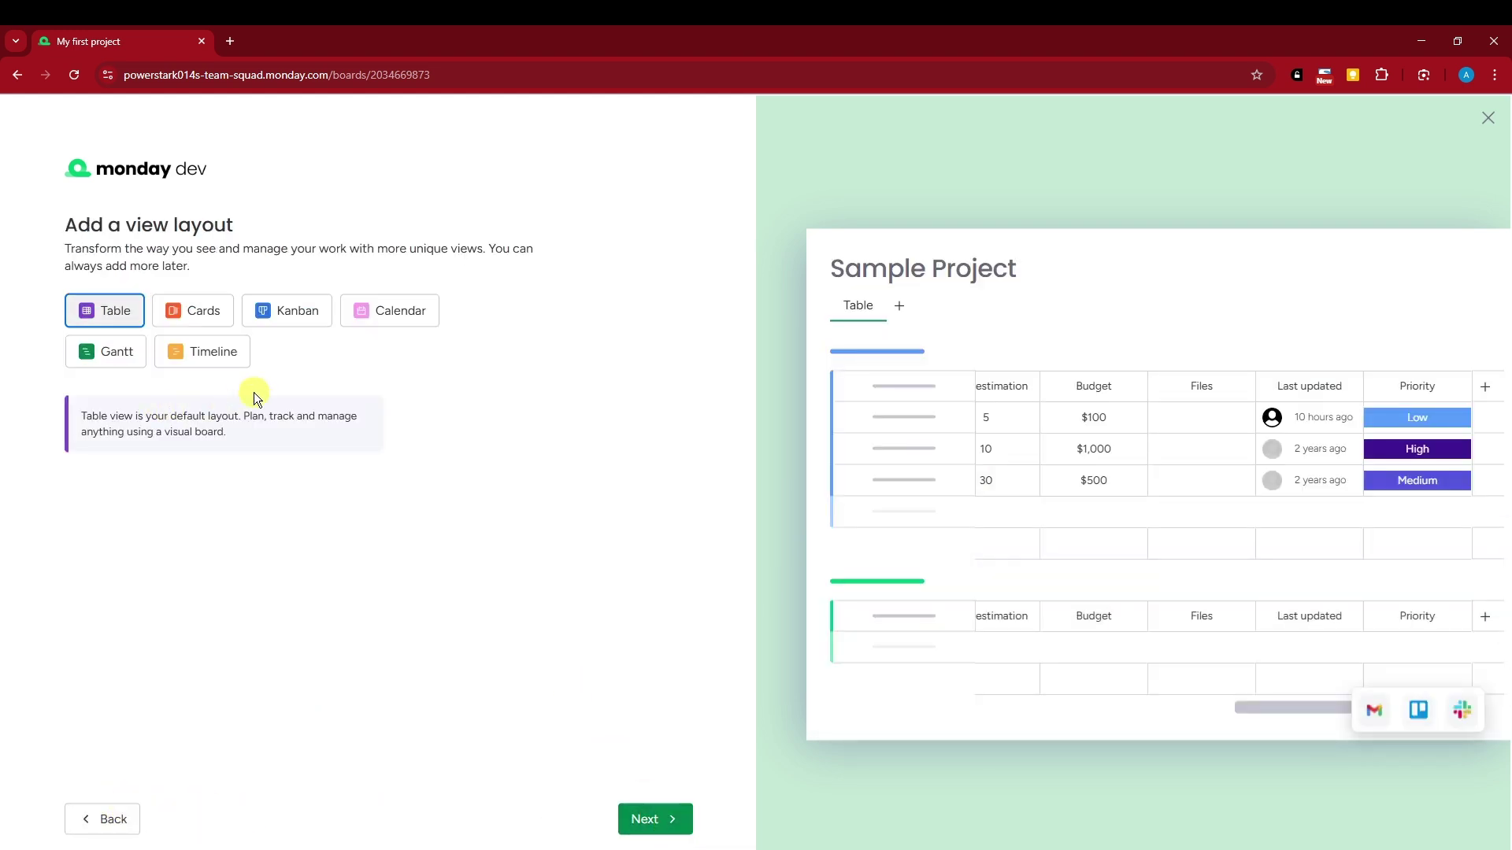
Preview Cards, Calendar, Timeline, Gantt and Kanban layouts, keep Table, and finish setup
click(211, 314)
click(356, 317)
click(197, 351)
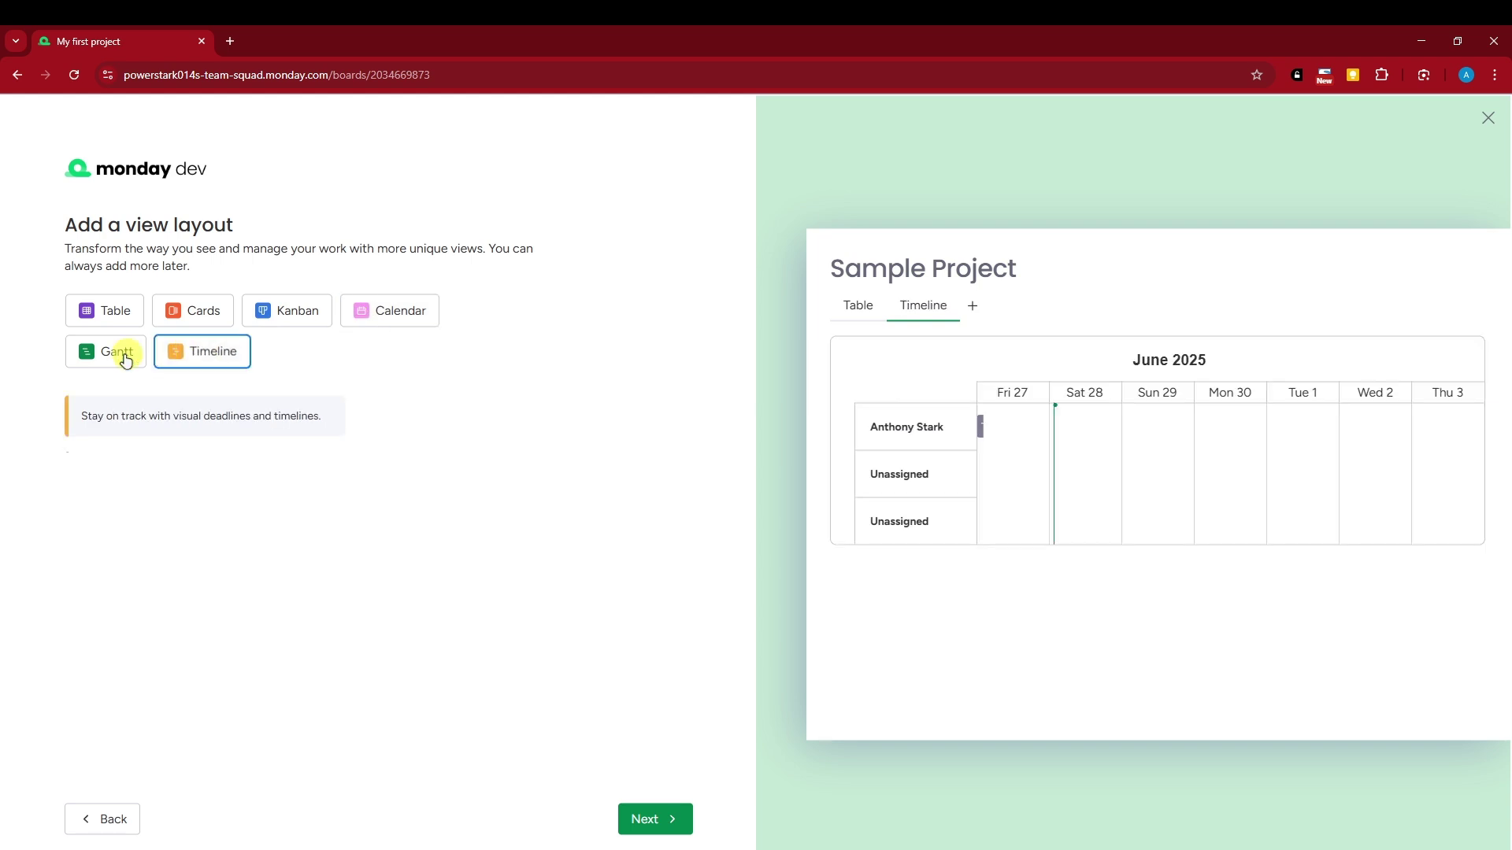
click(122, 351)
click(312, 323)
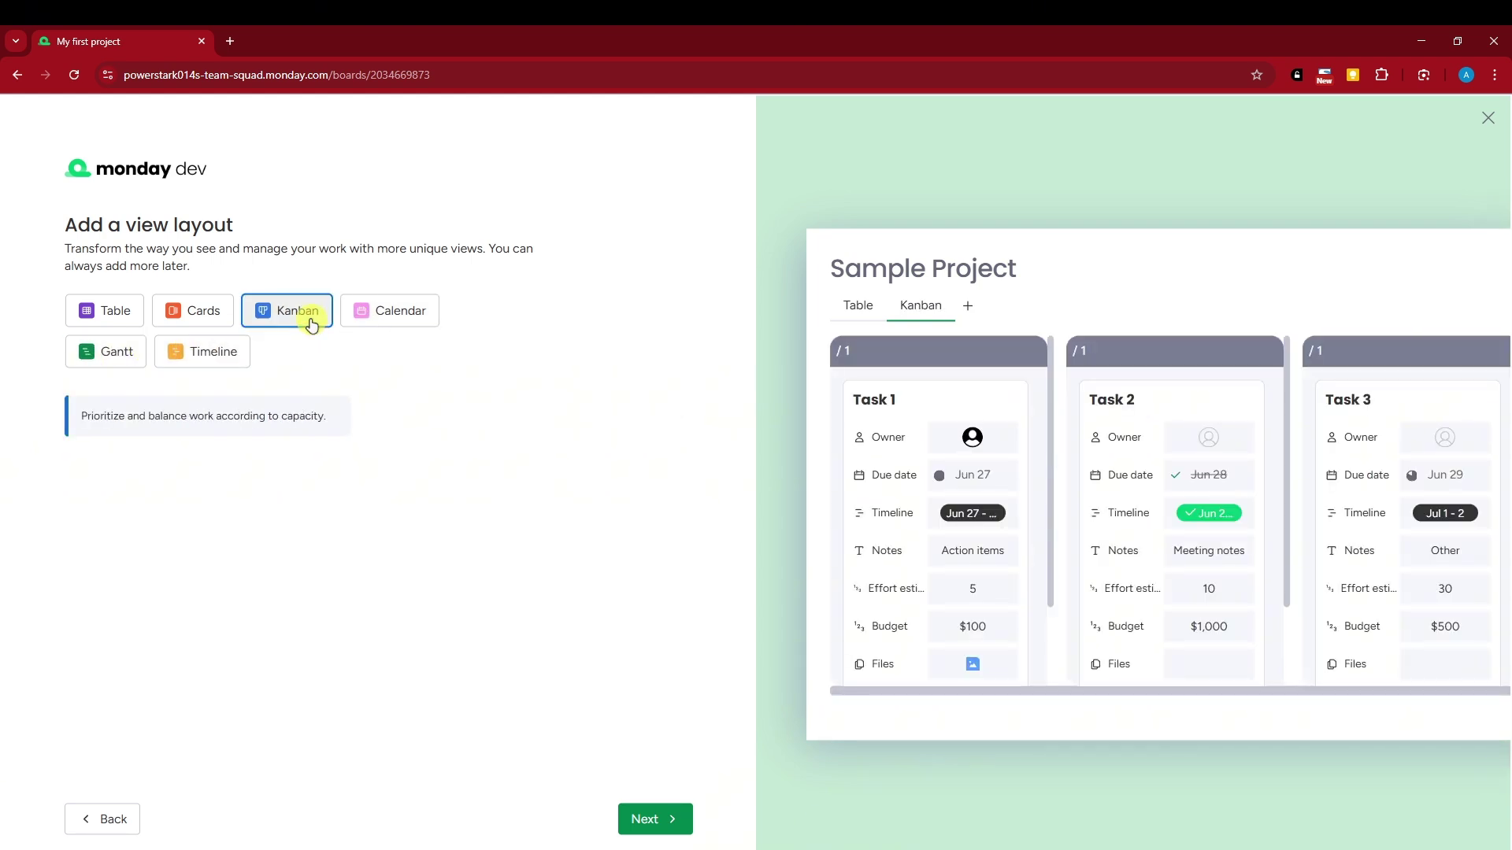
click(410, 314)
click(87, 310)
click(193, 314)
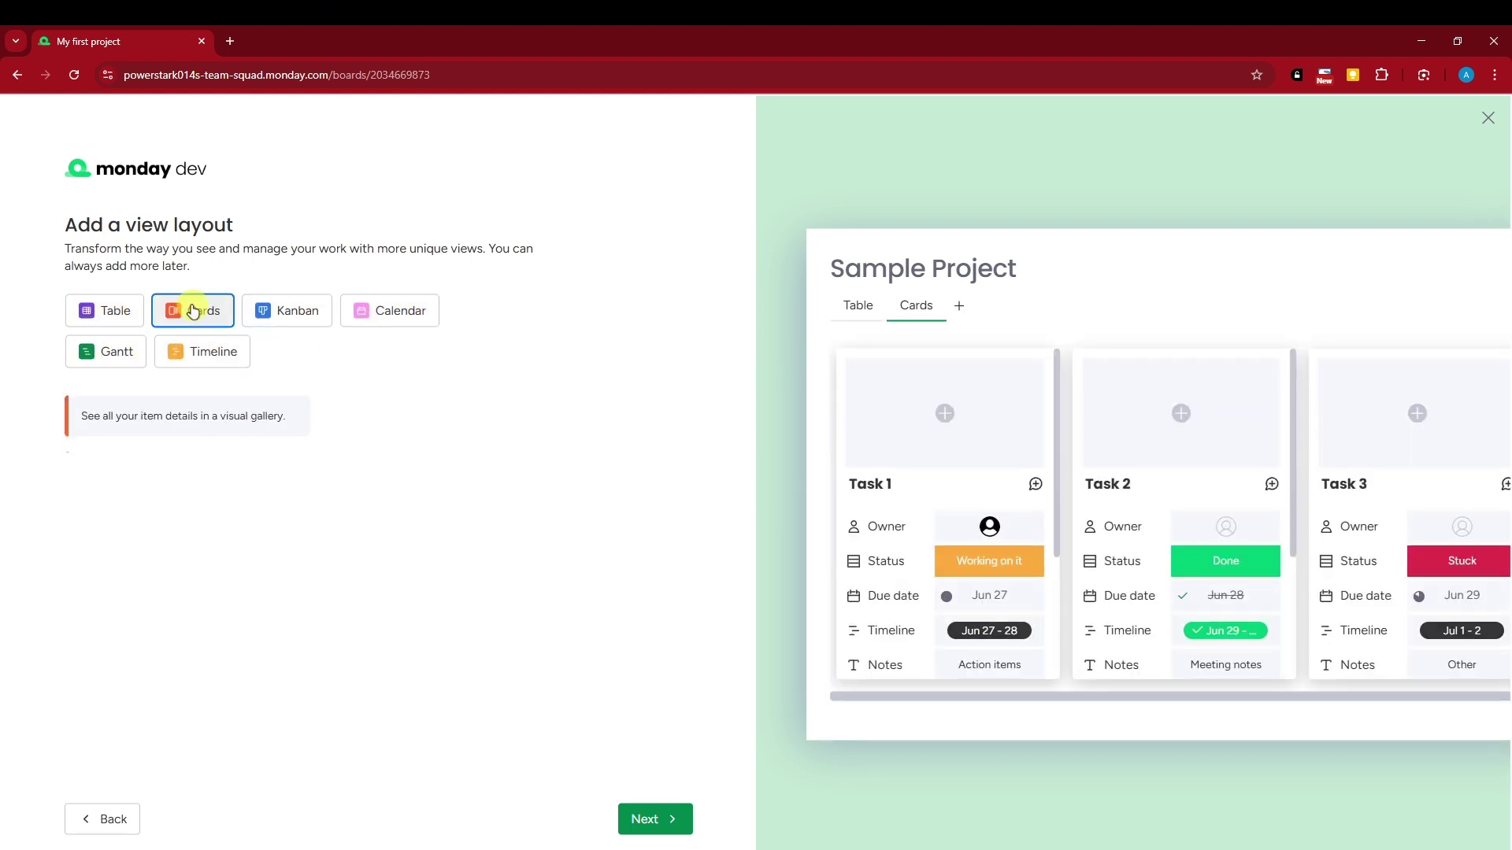
click(108, 349)
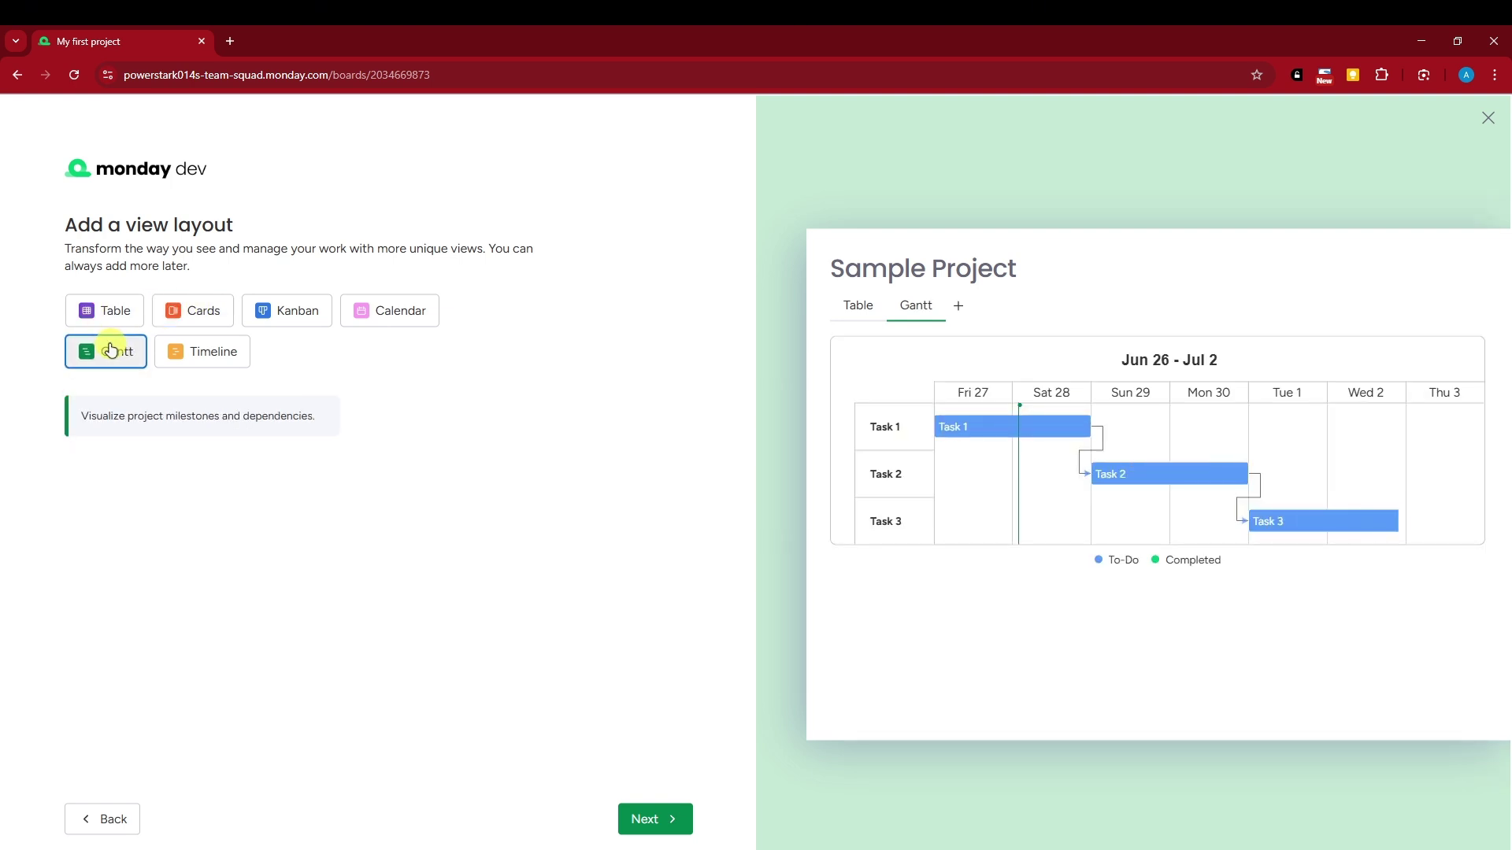
click(119, 315)
click(672, 819)
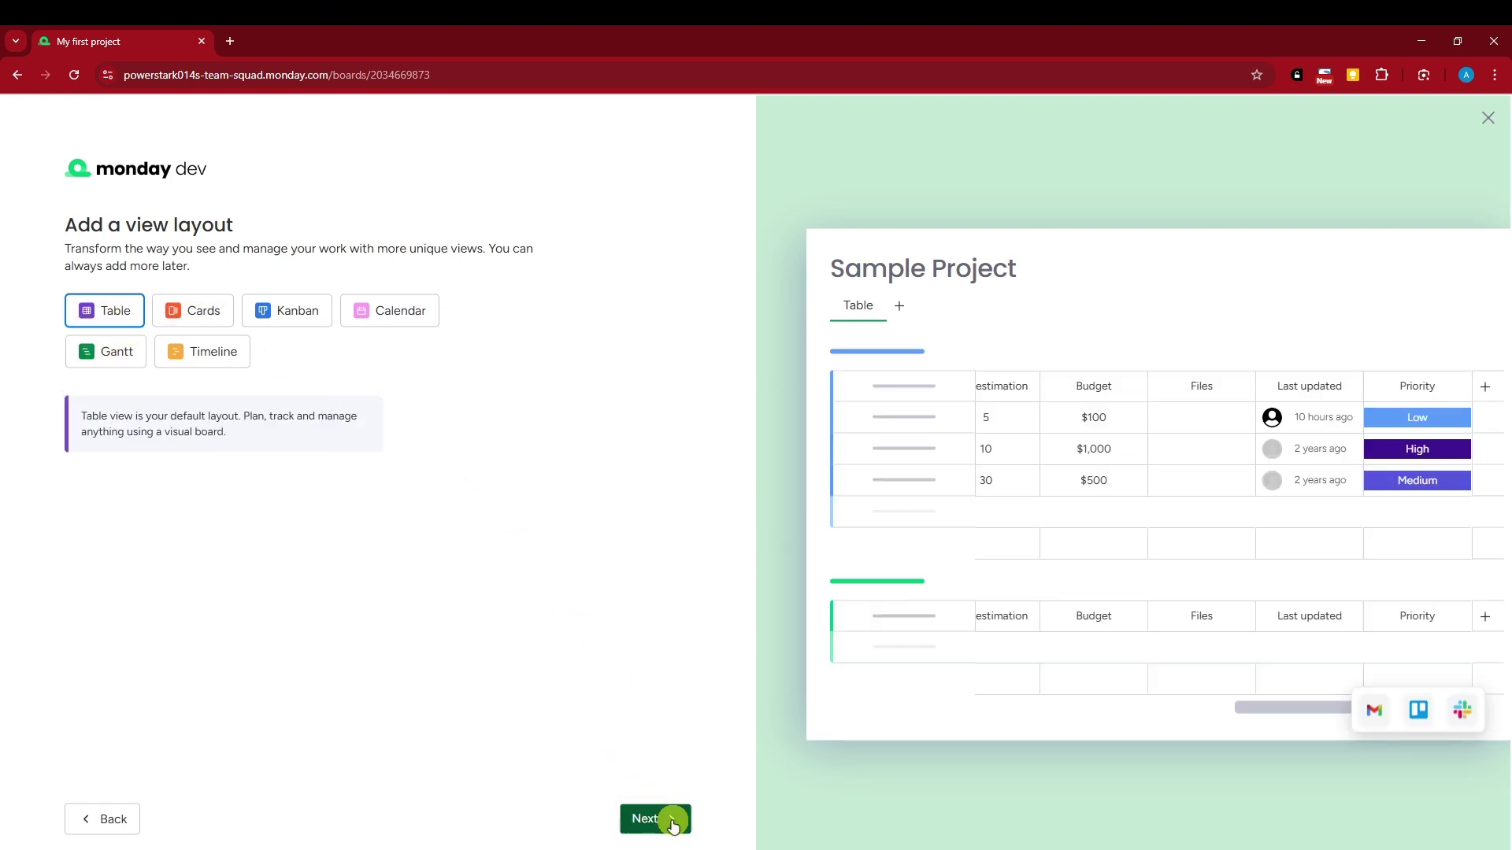
click(145, 290)
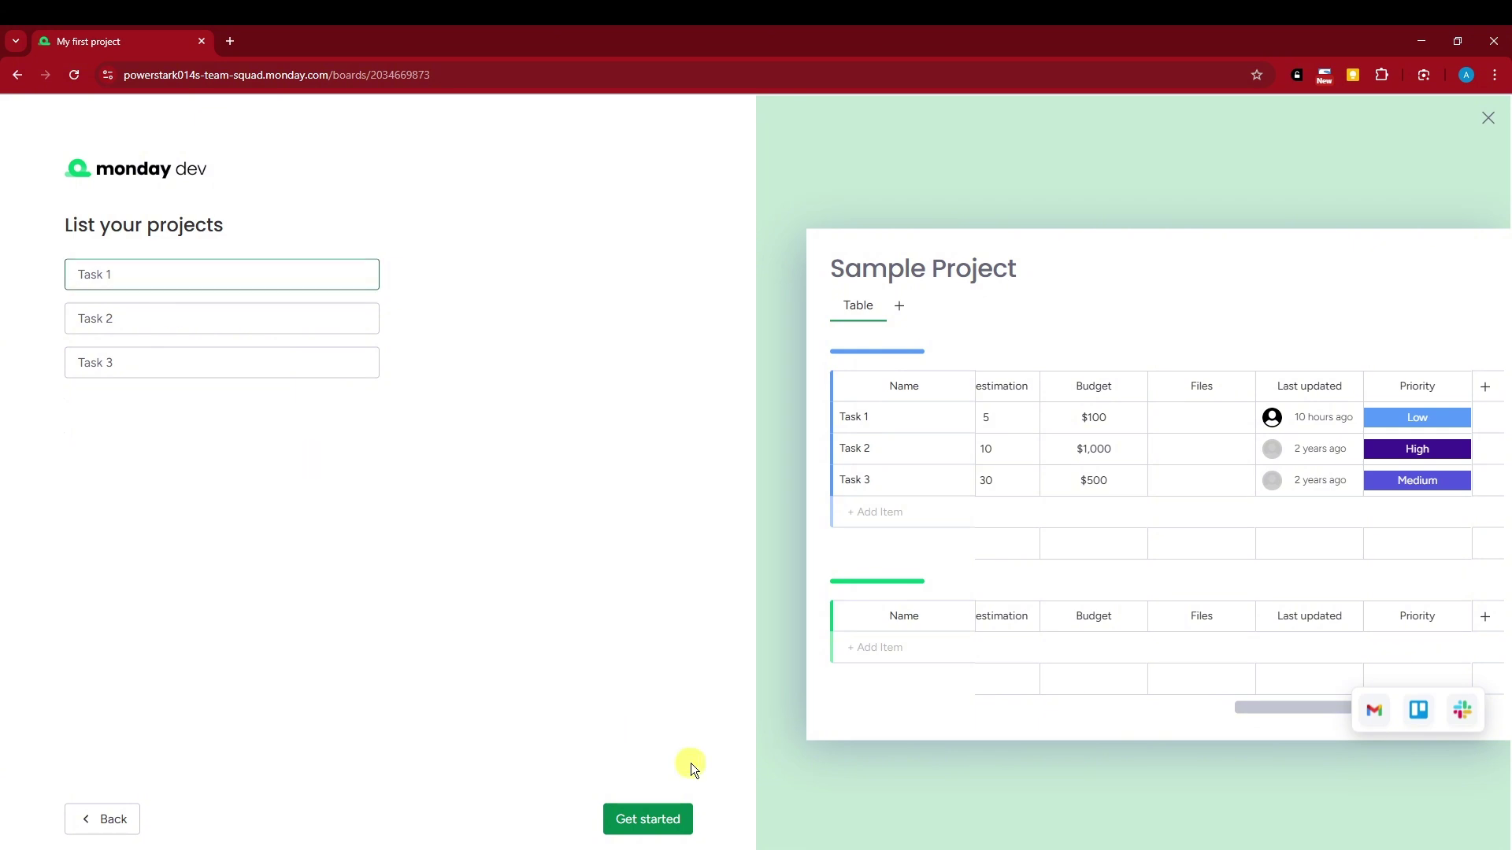
click(646, 820)
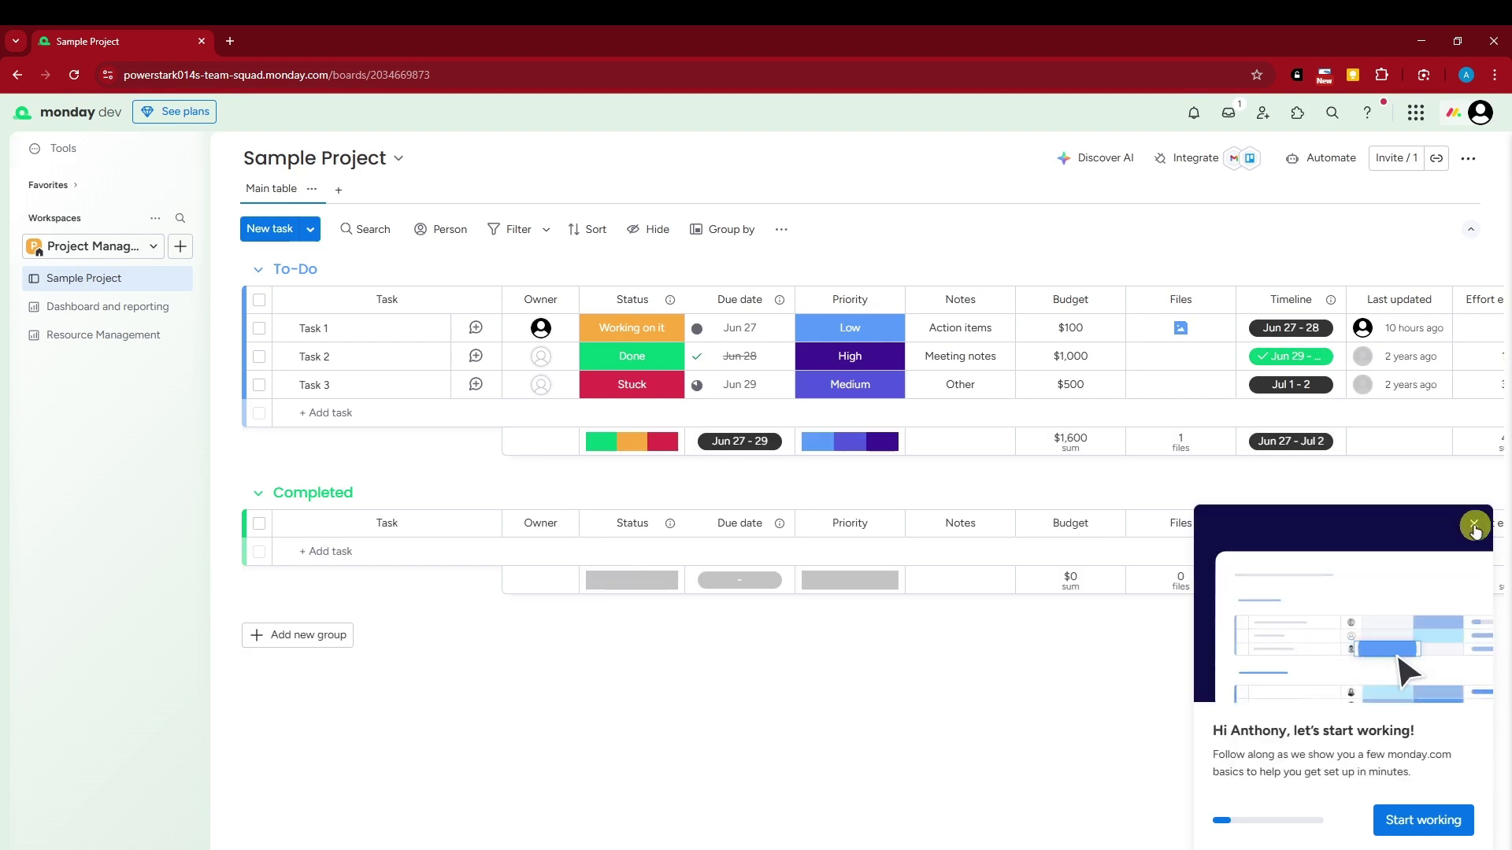
Dismiss the welcome tour and briefly open and close the account-wide search
click(1474, 524)
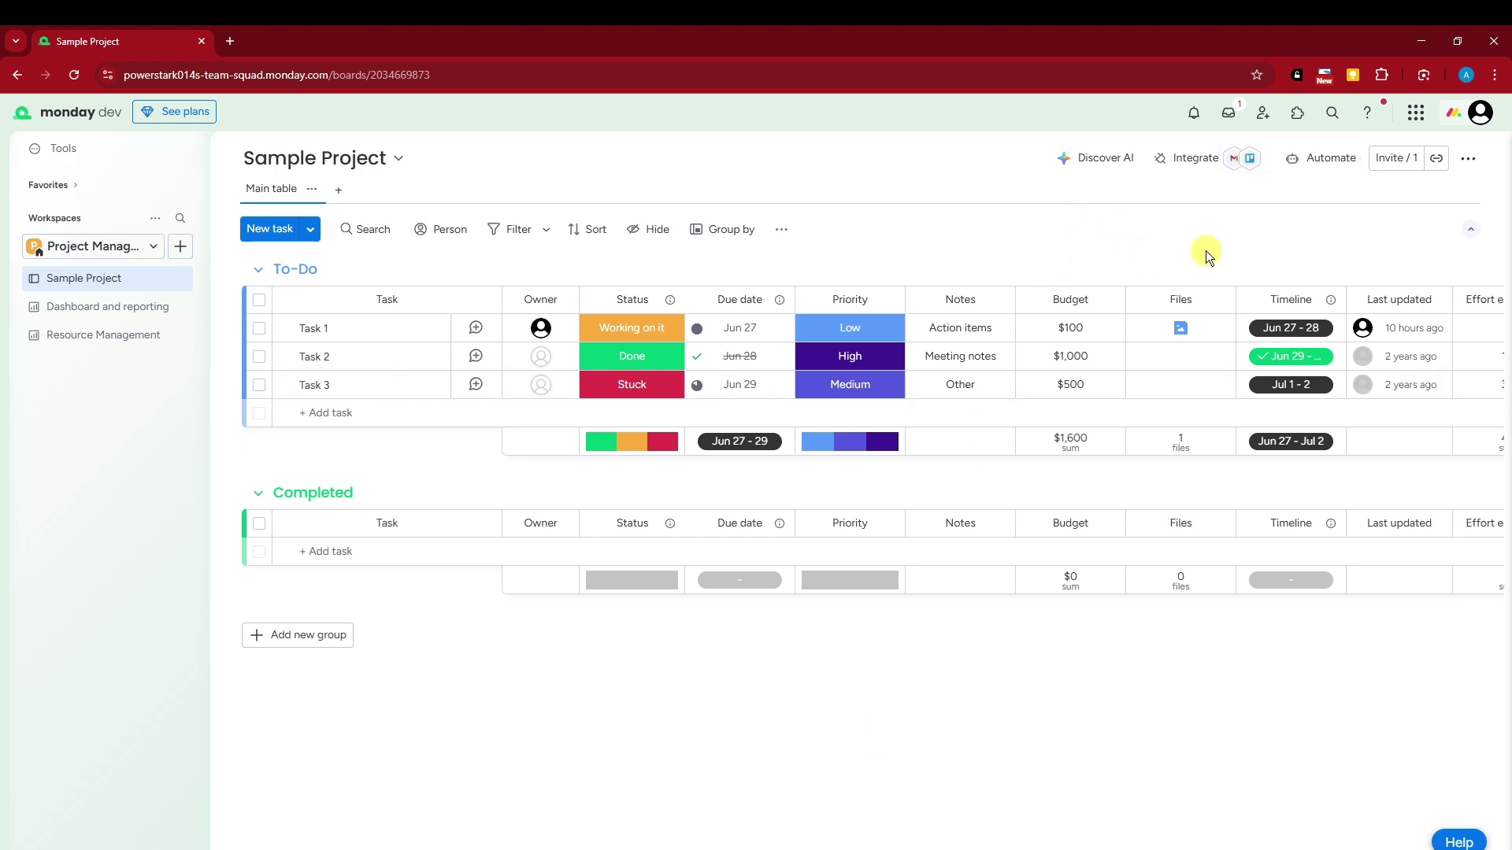
click(1333, 114)
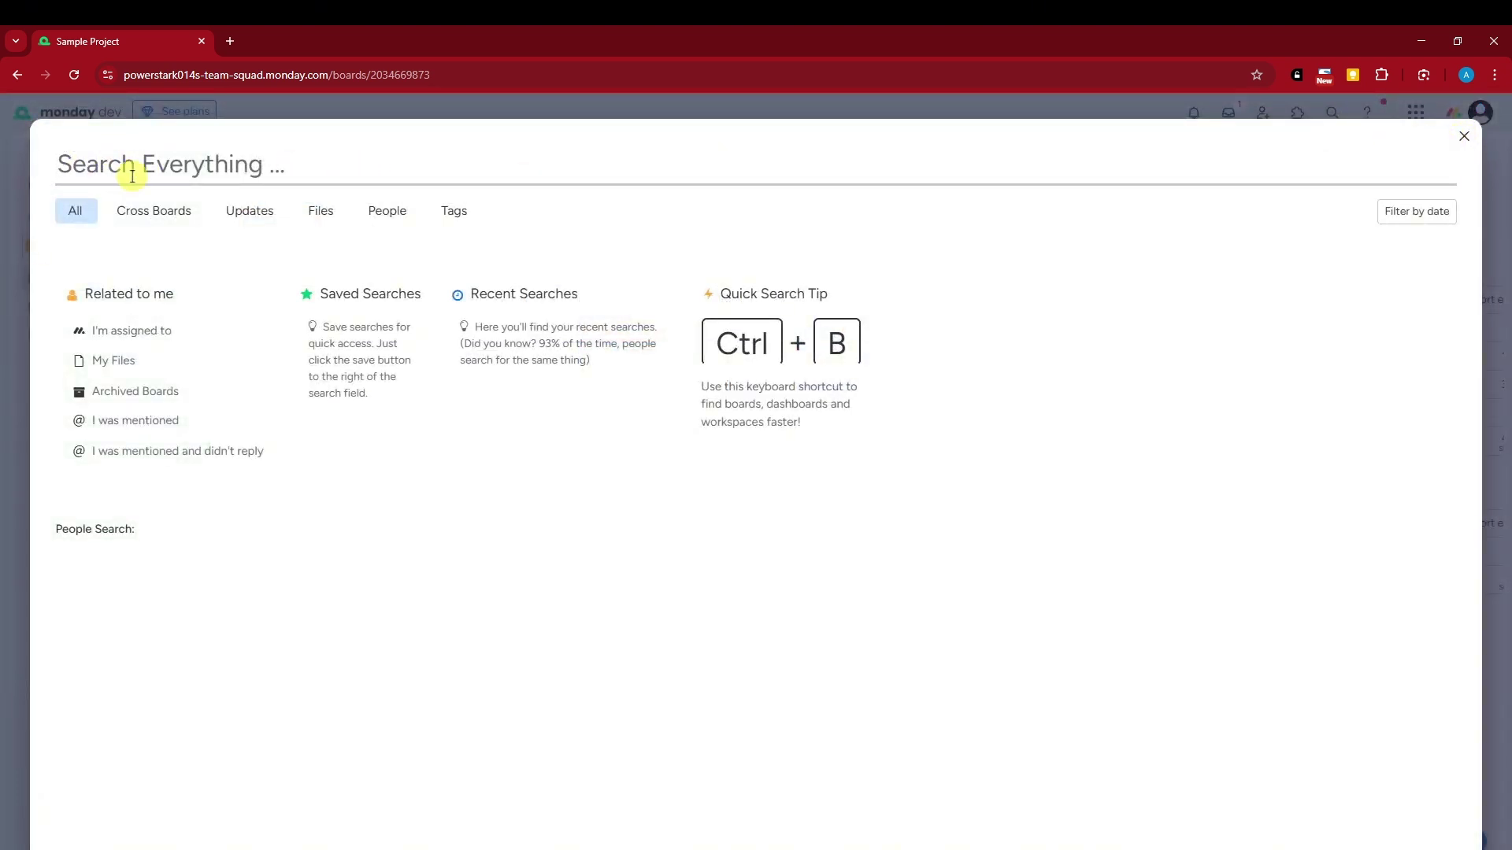
click(1464, 137)
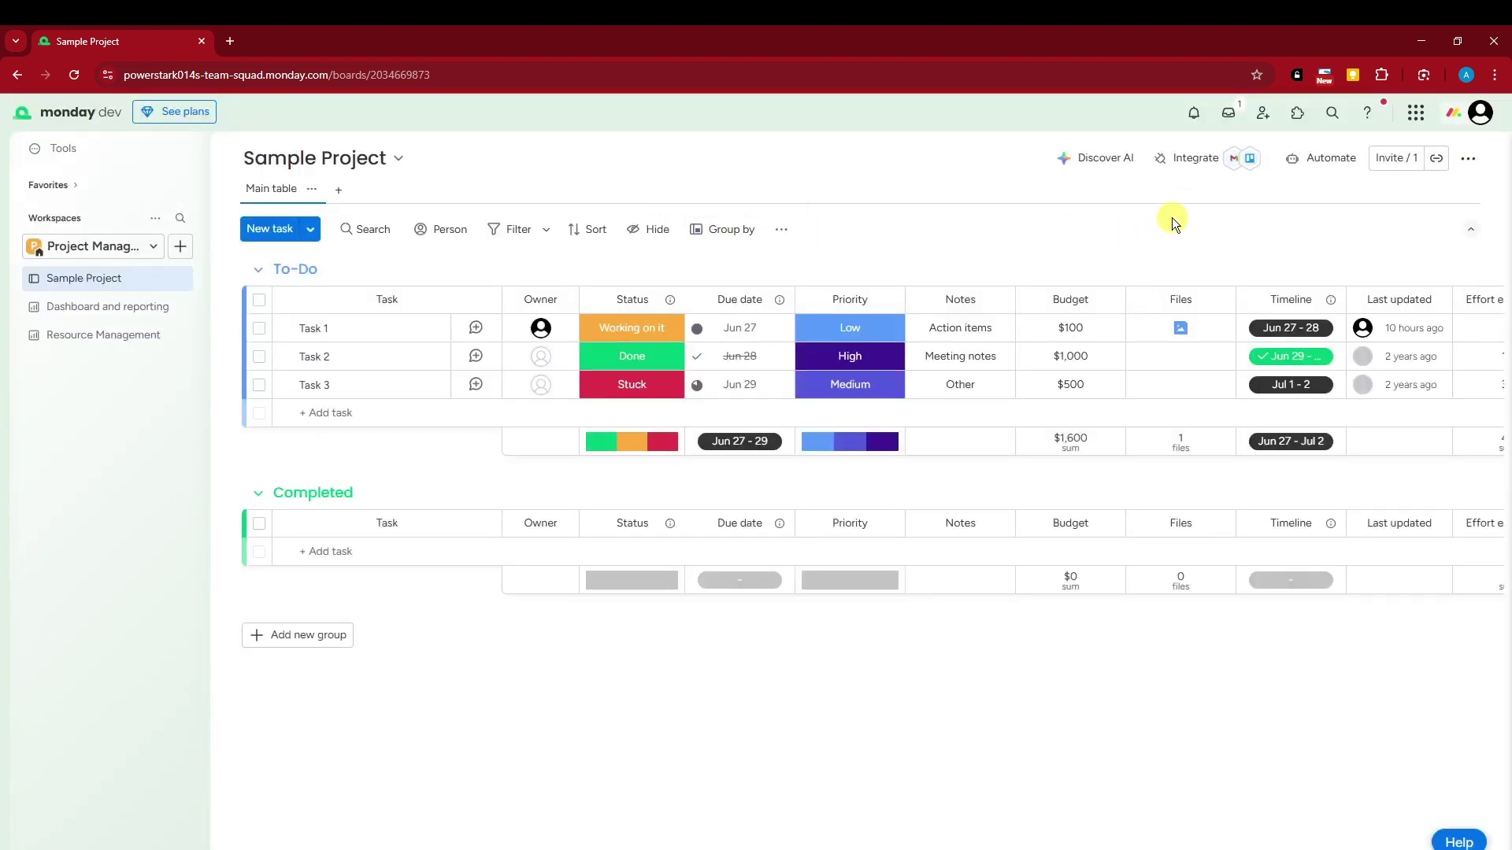
Preview the Work OS products panel, close it, and bring up the account menu
click(1415, 115)
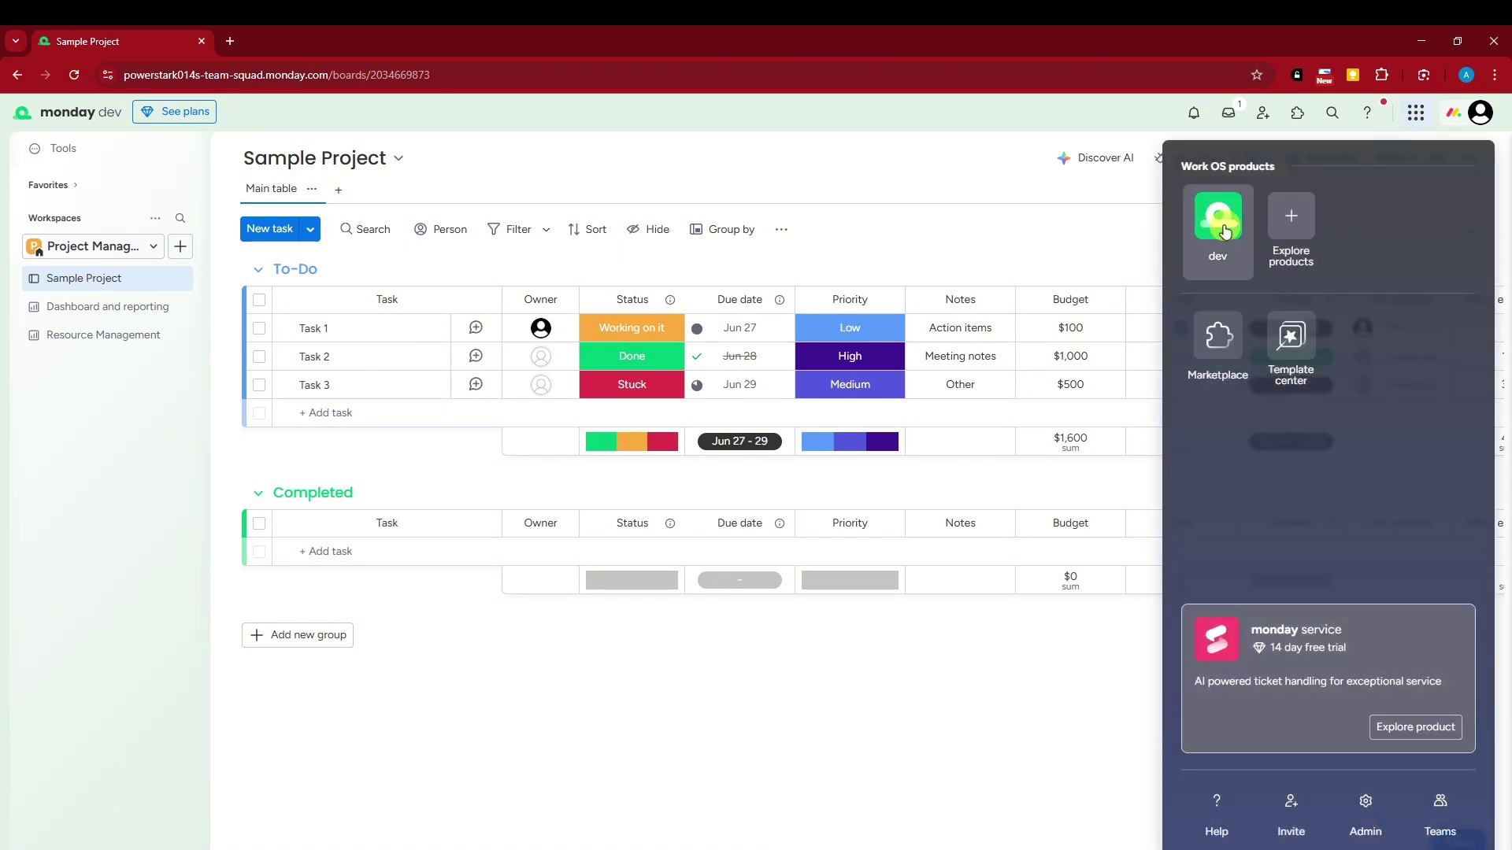
click(987, 206)
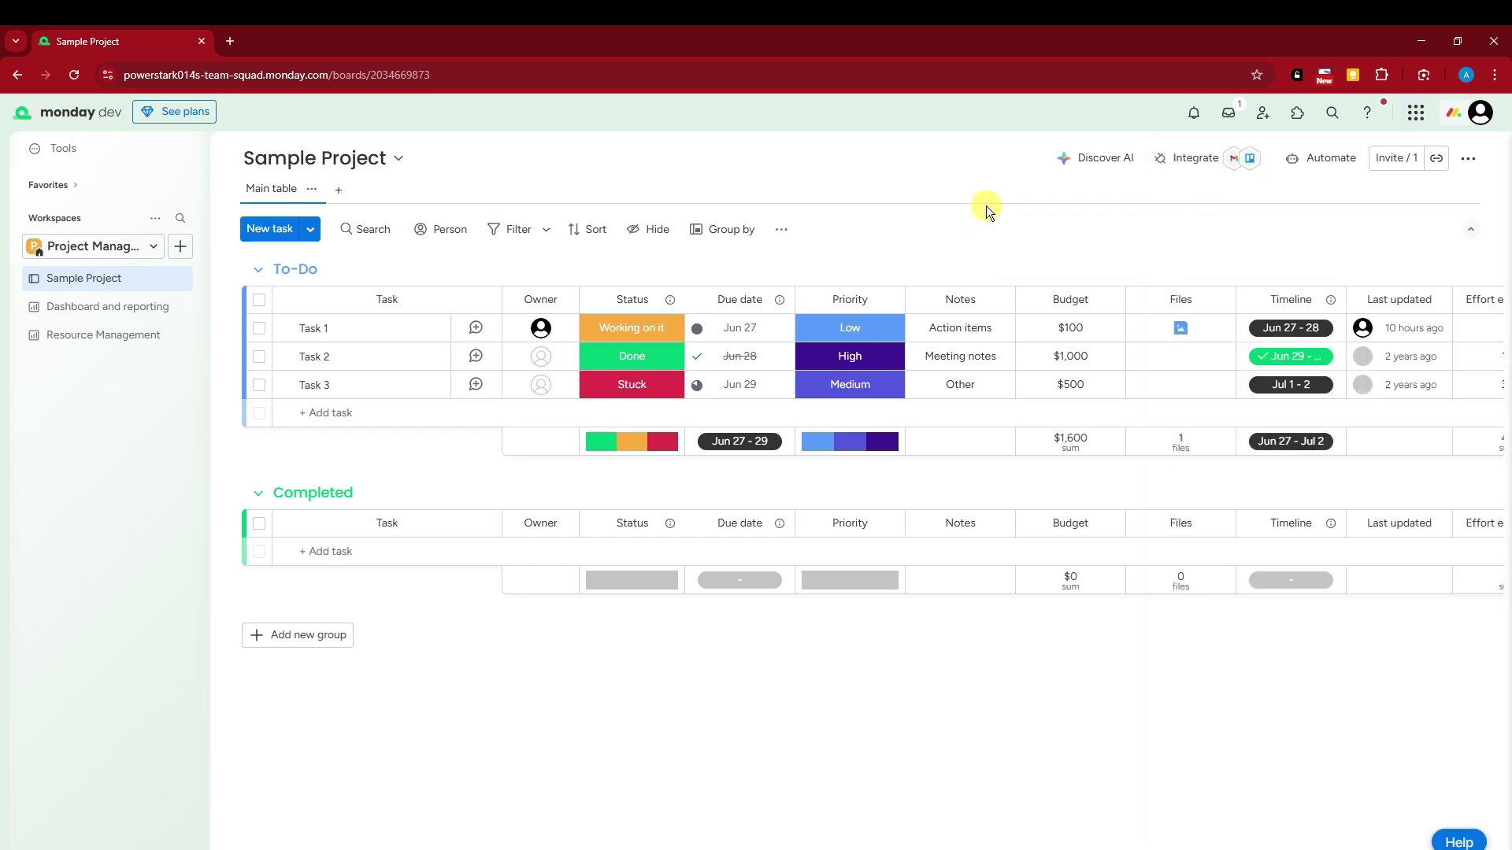
click(1480, 113)
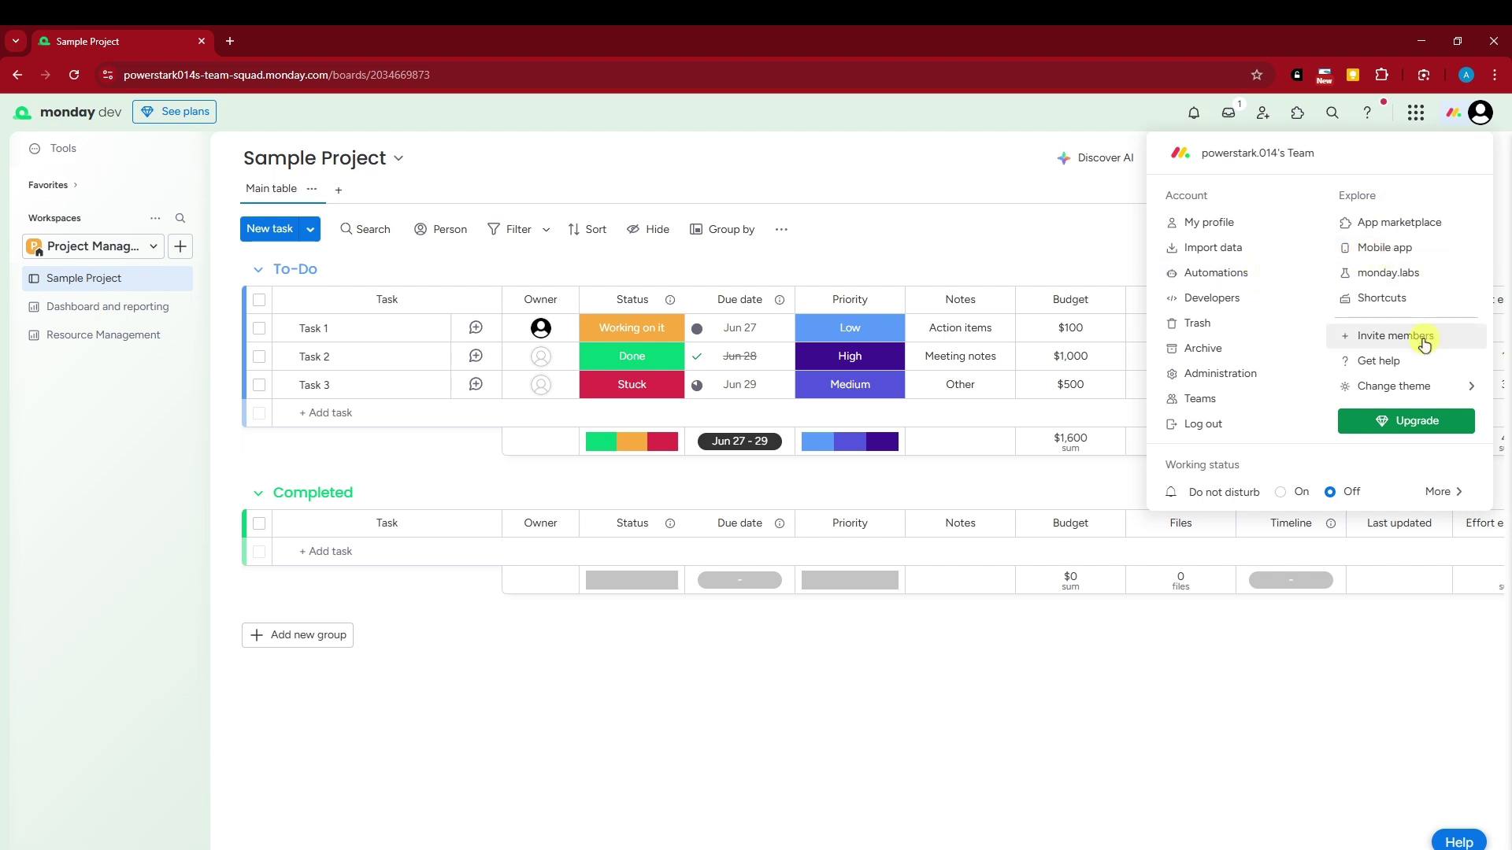
Apply the Dark theme to the Sample Project board from the account menu
mouse_move(1423, 394)
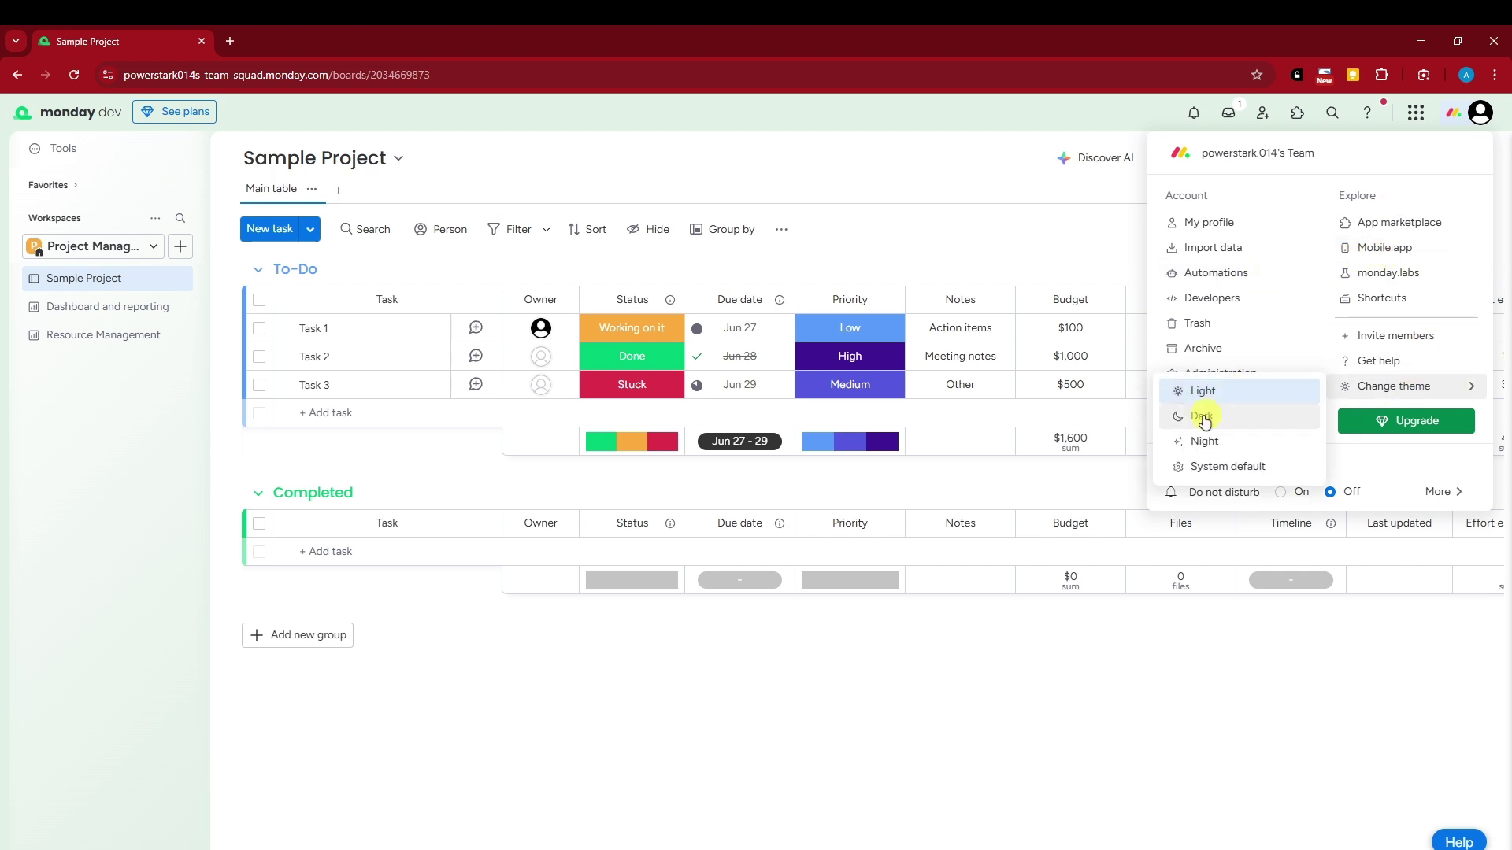
click(1205, 441)
click(1491, 129)
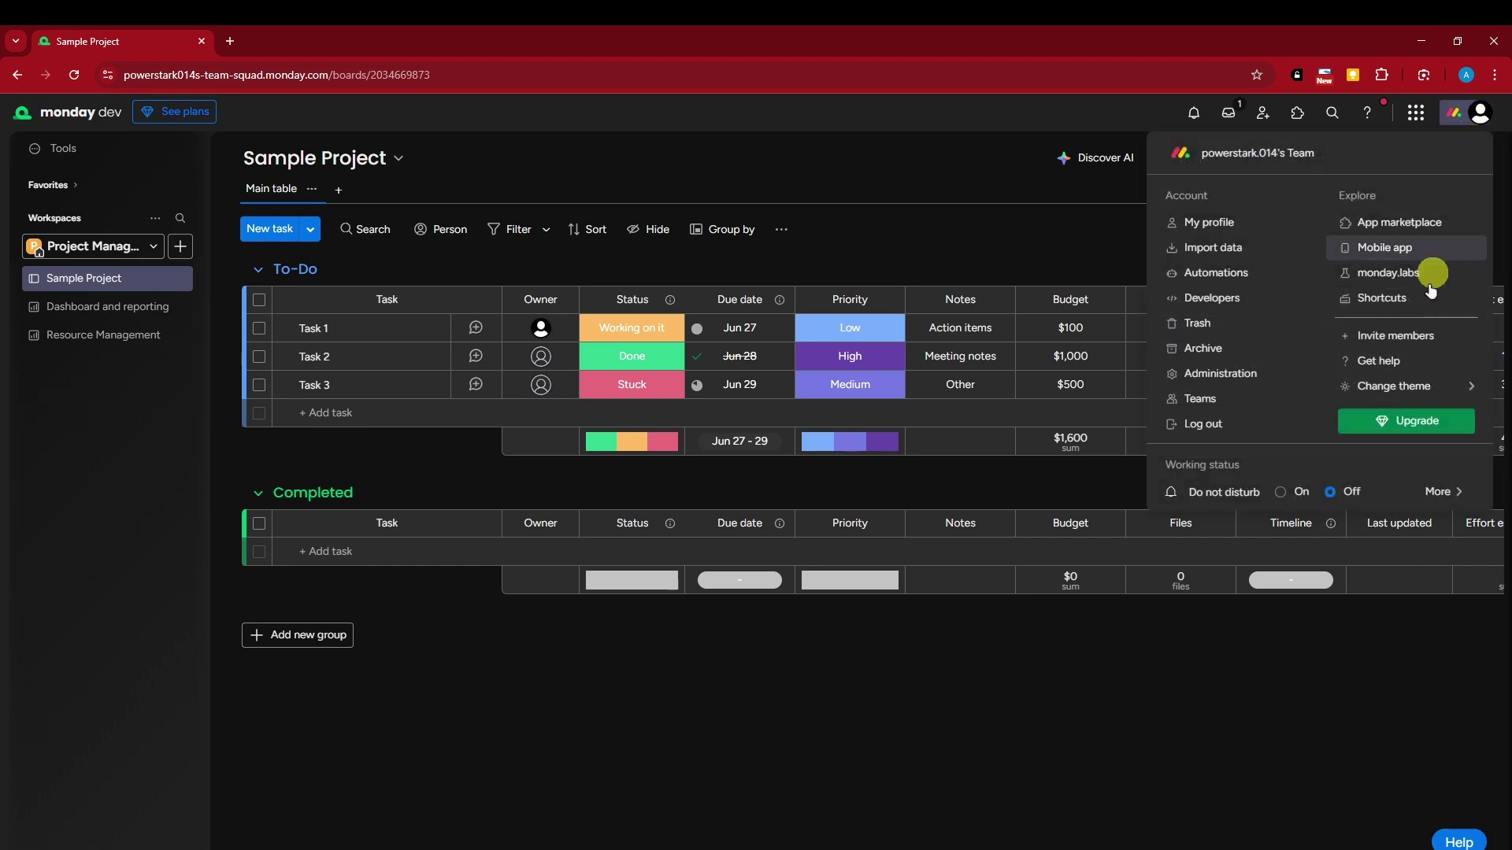
Switch the board's appearance from Dark to the black Night theme
mouse_move(1386, 393)
click(1215, 426)
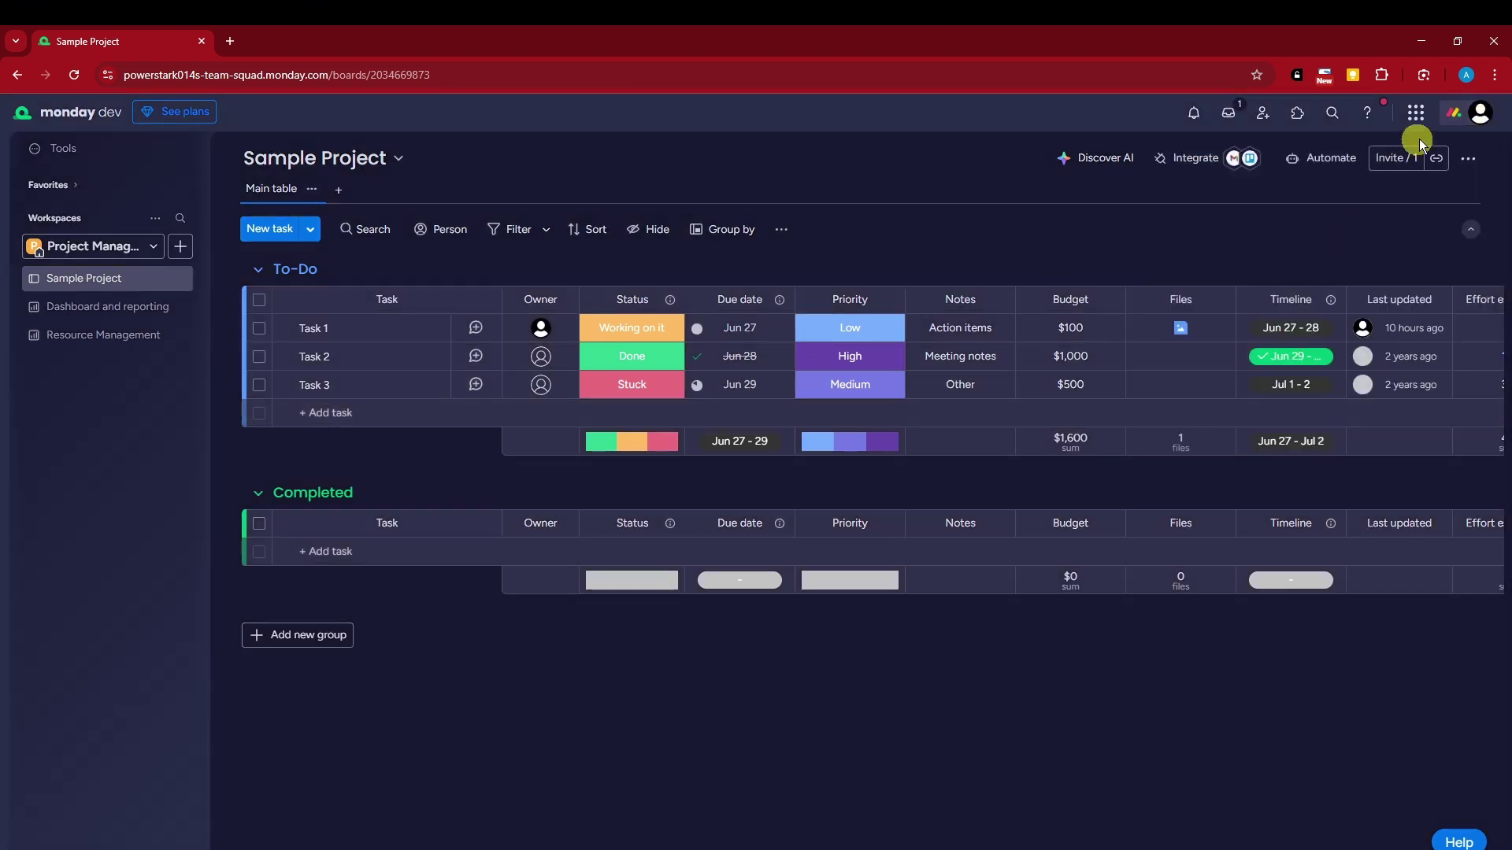
click(1480, 112)
click(1237, 449)
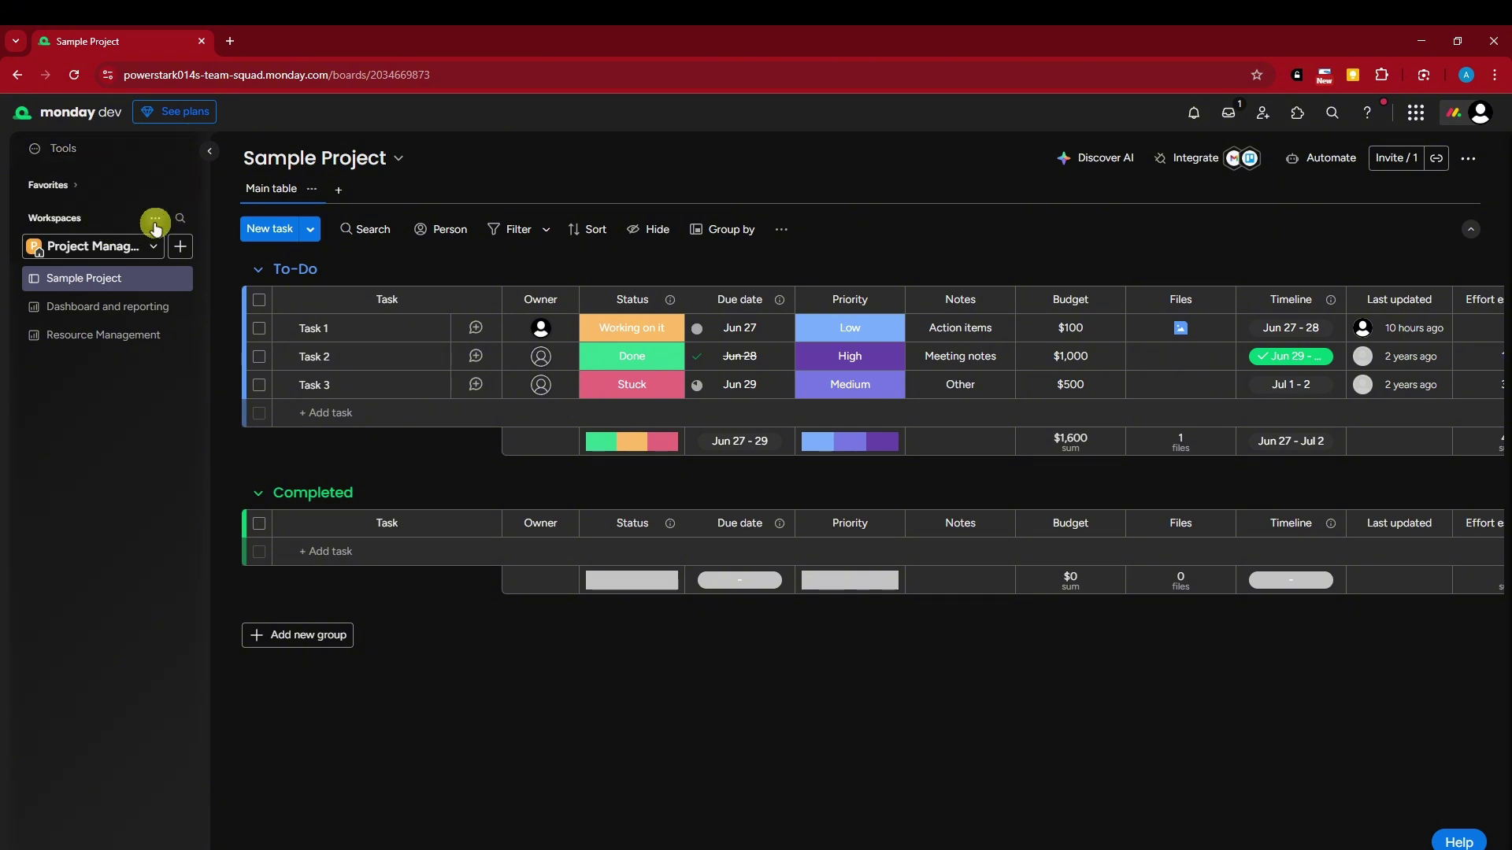
click(155, 249)
click(141, 336)
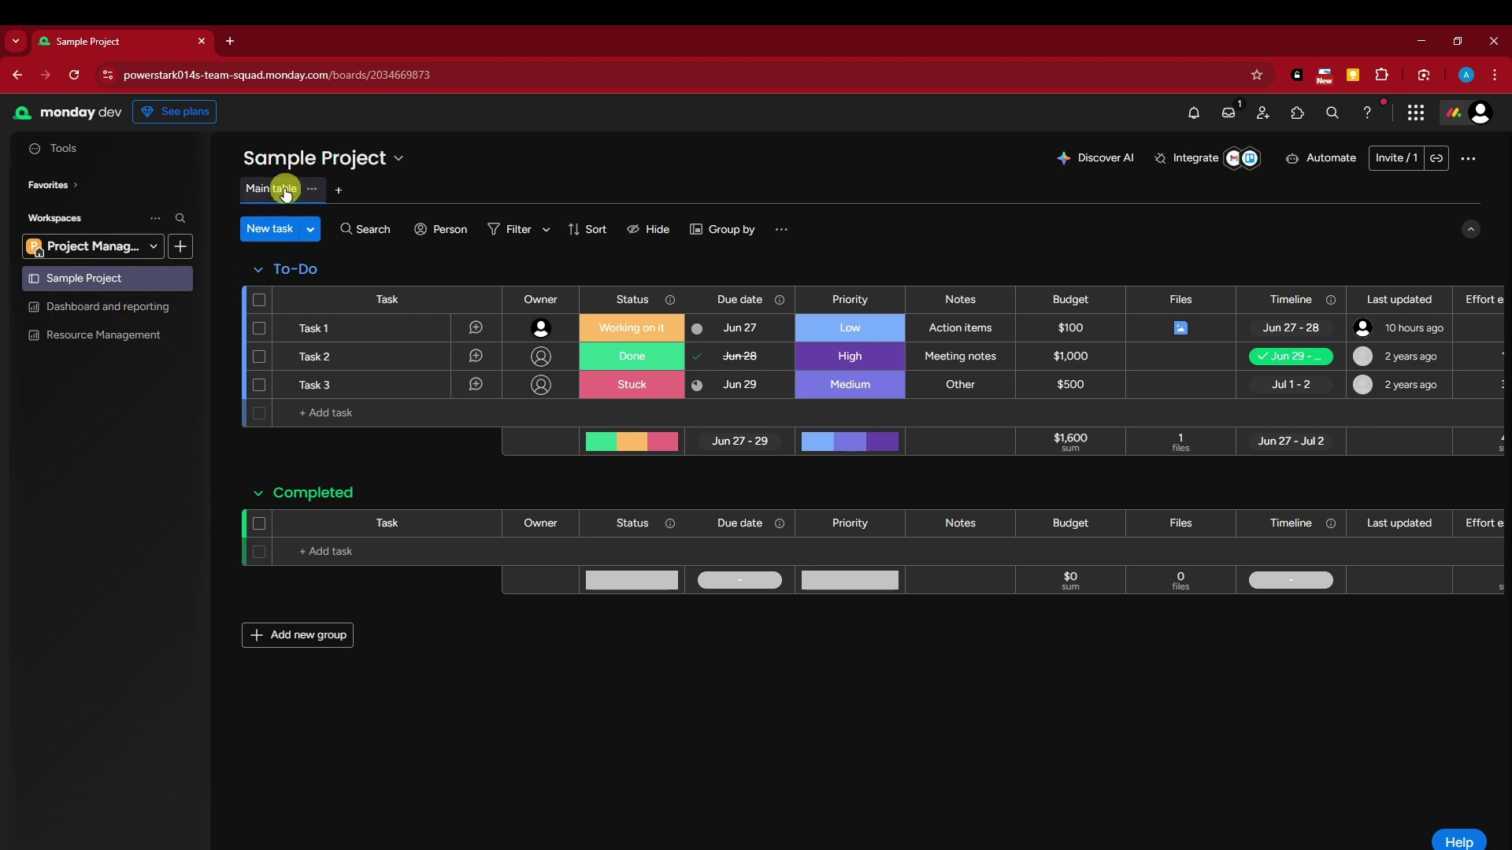
click(307, 191)
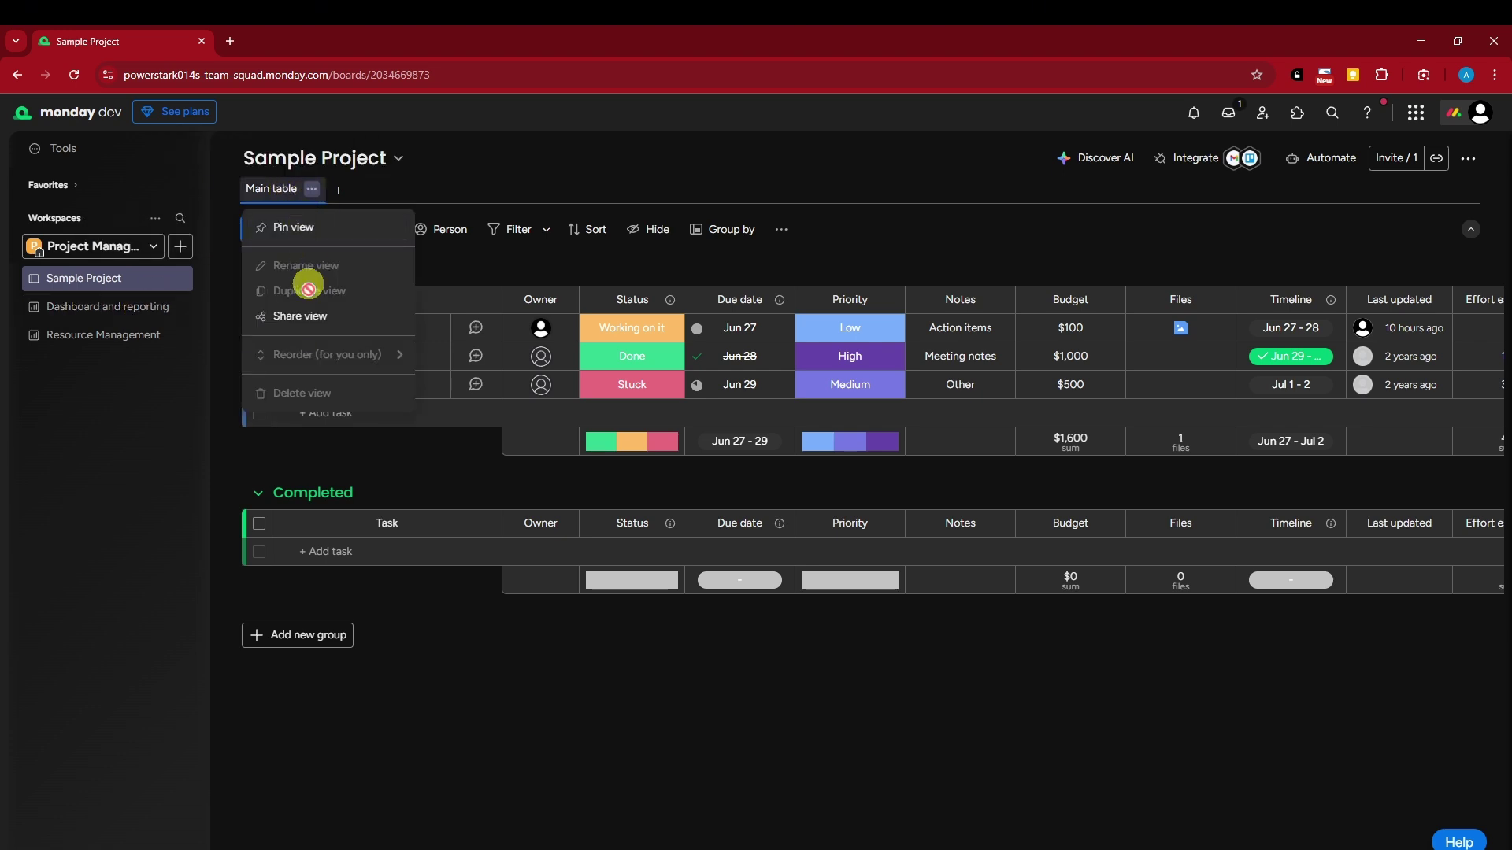
click(445, 173)
click(312, 231)
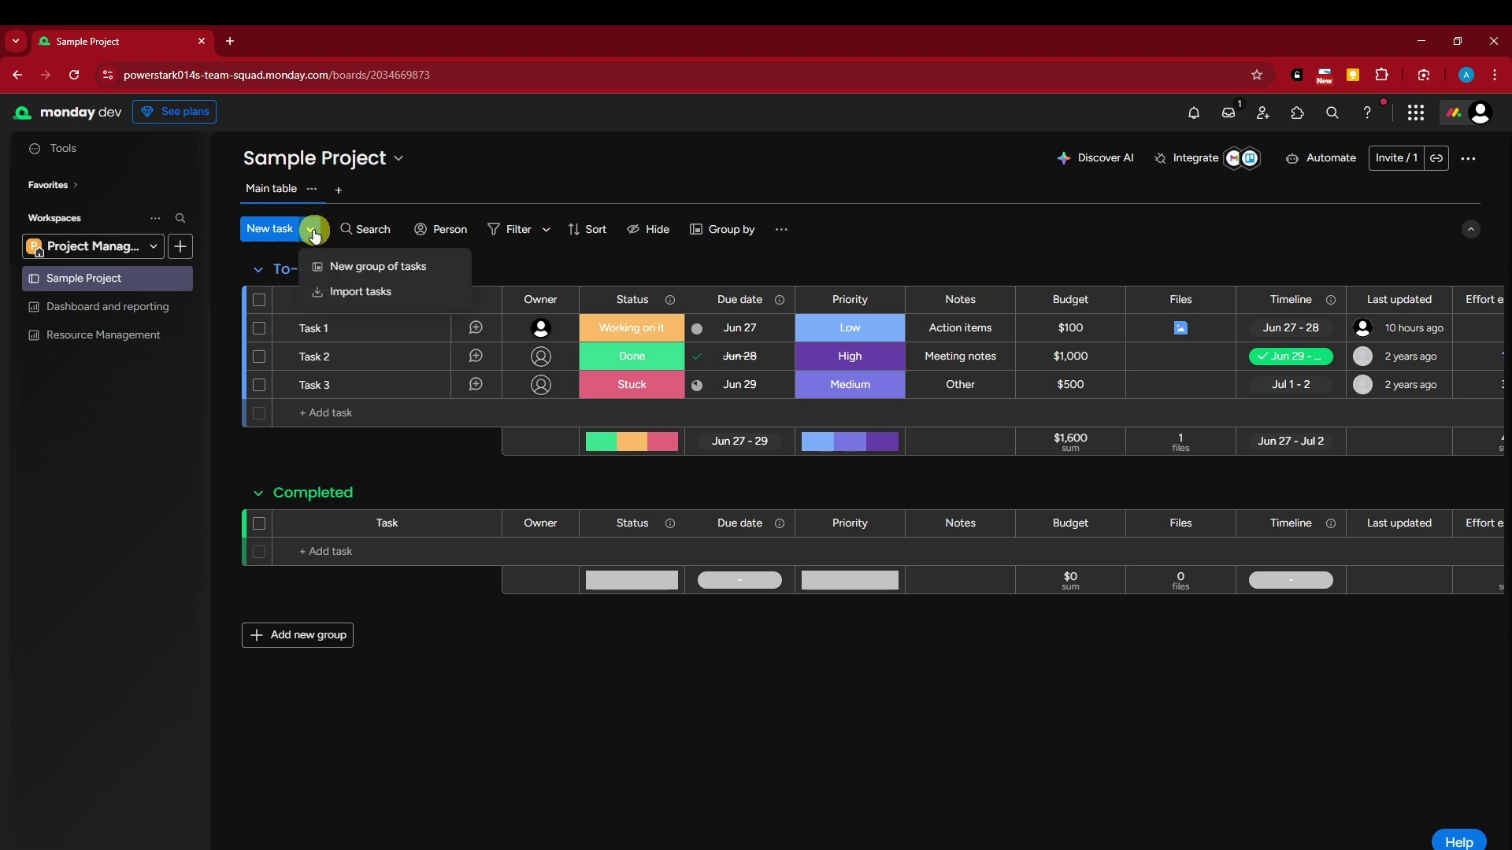
click(395, 168)
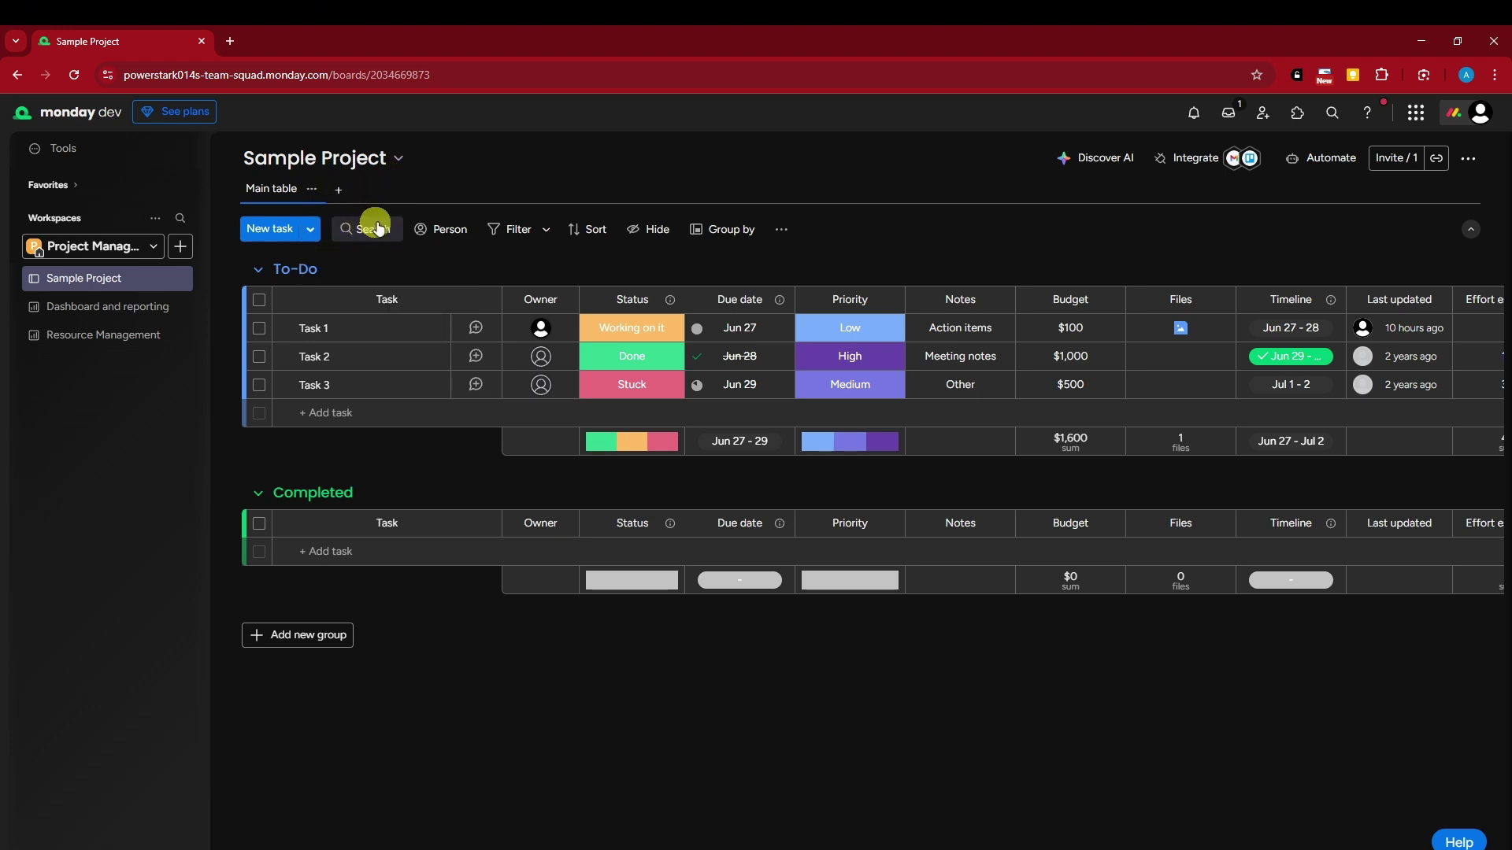
click(543, 233)
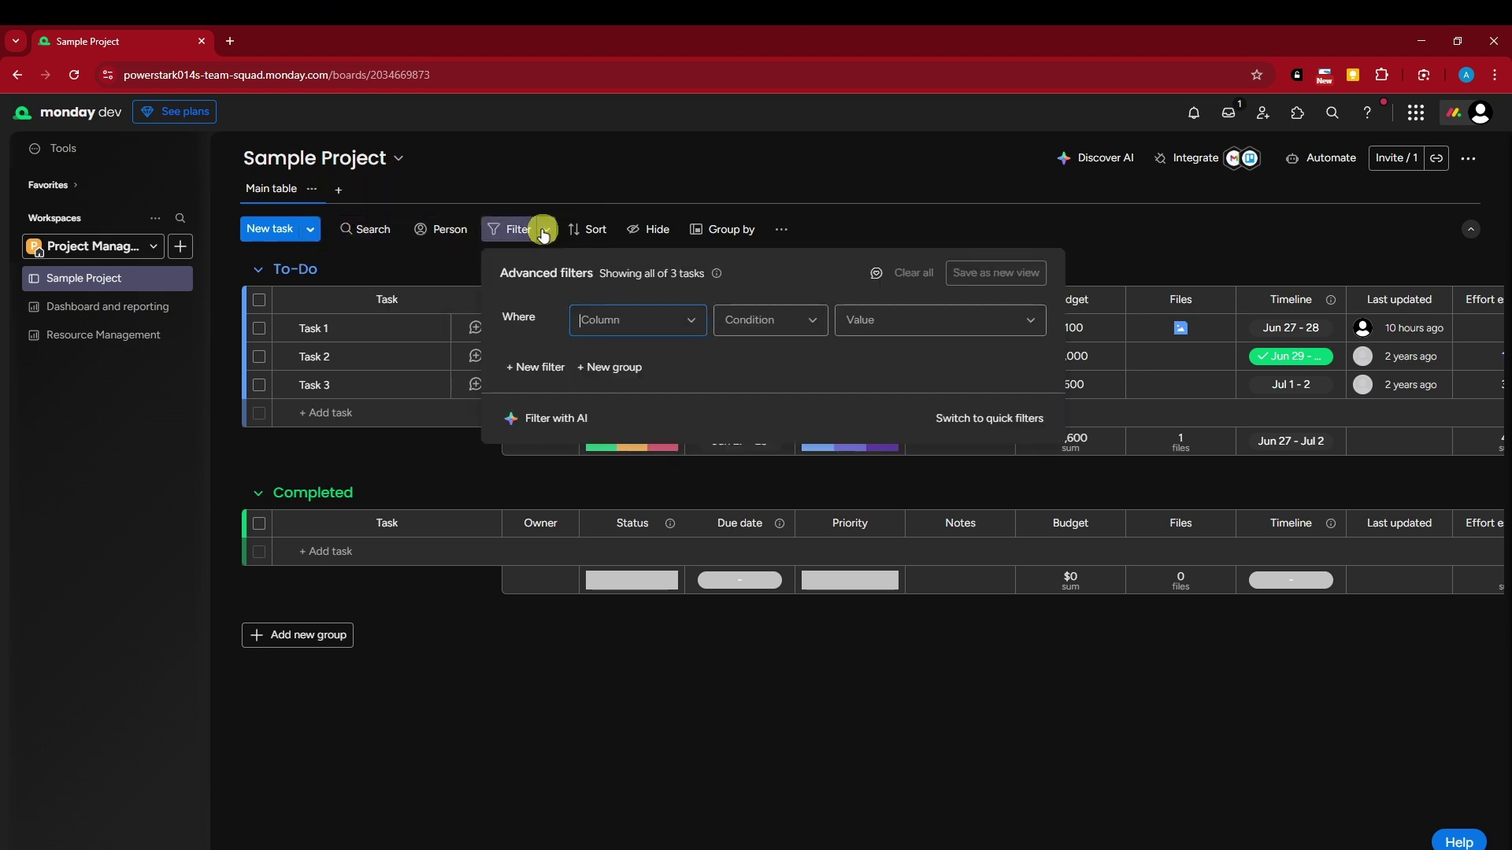
click(544, 233)
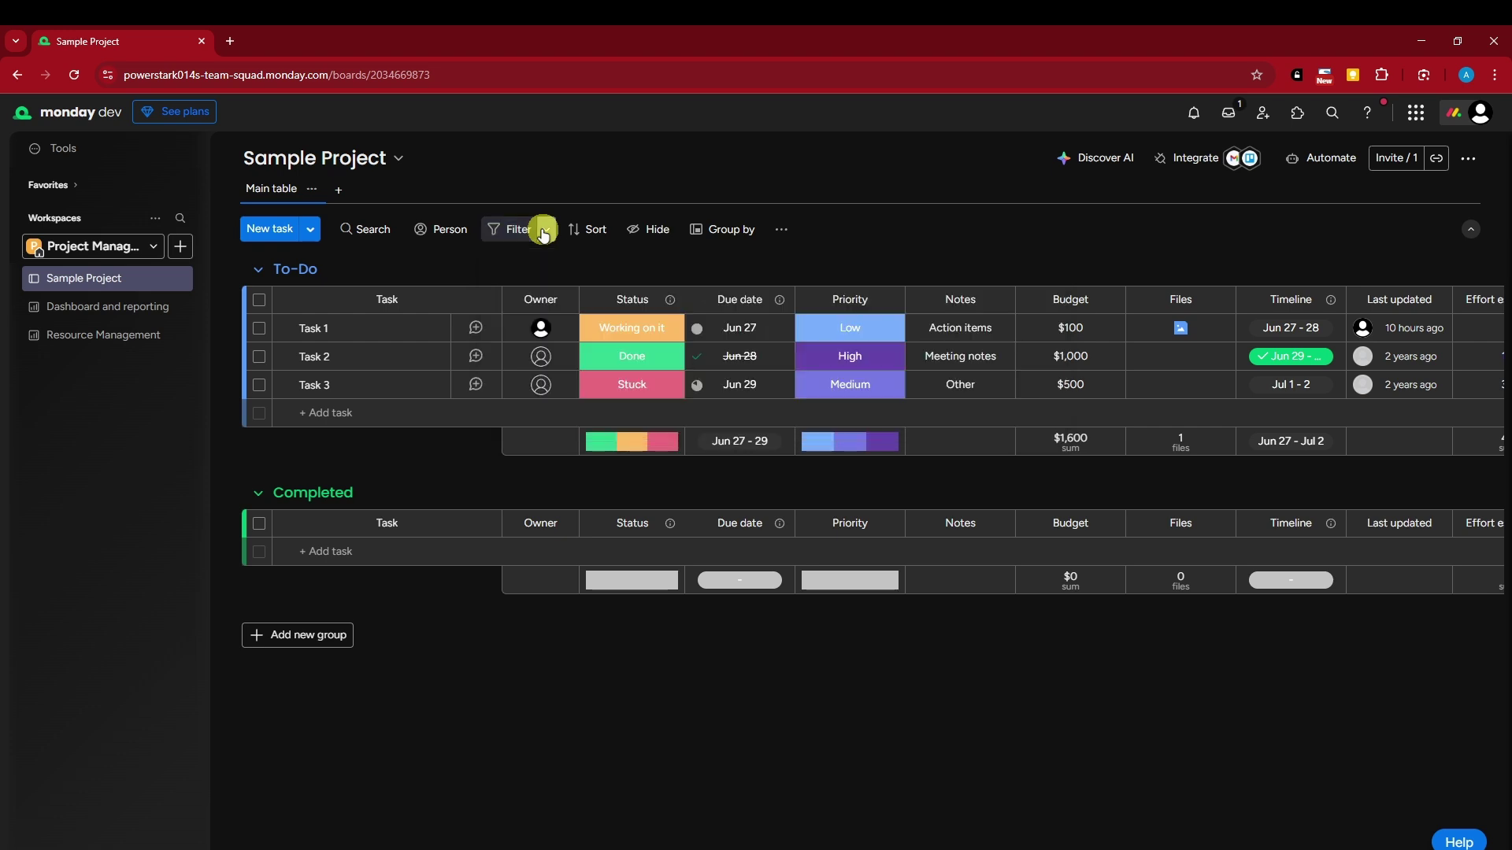
click(643, 231)
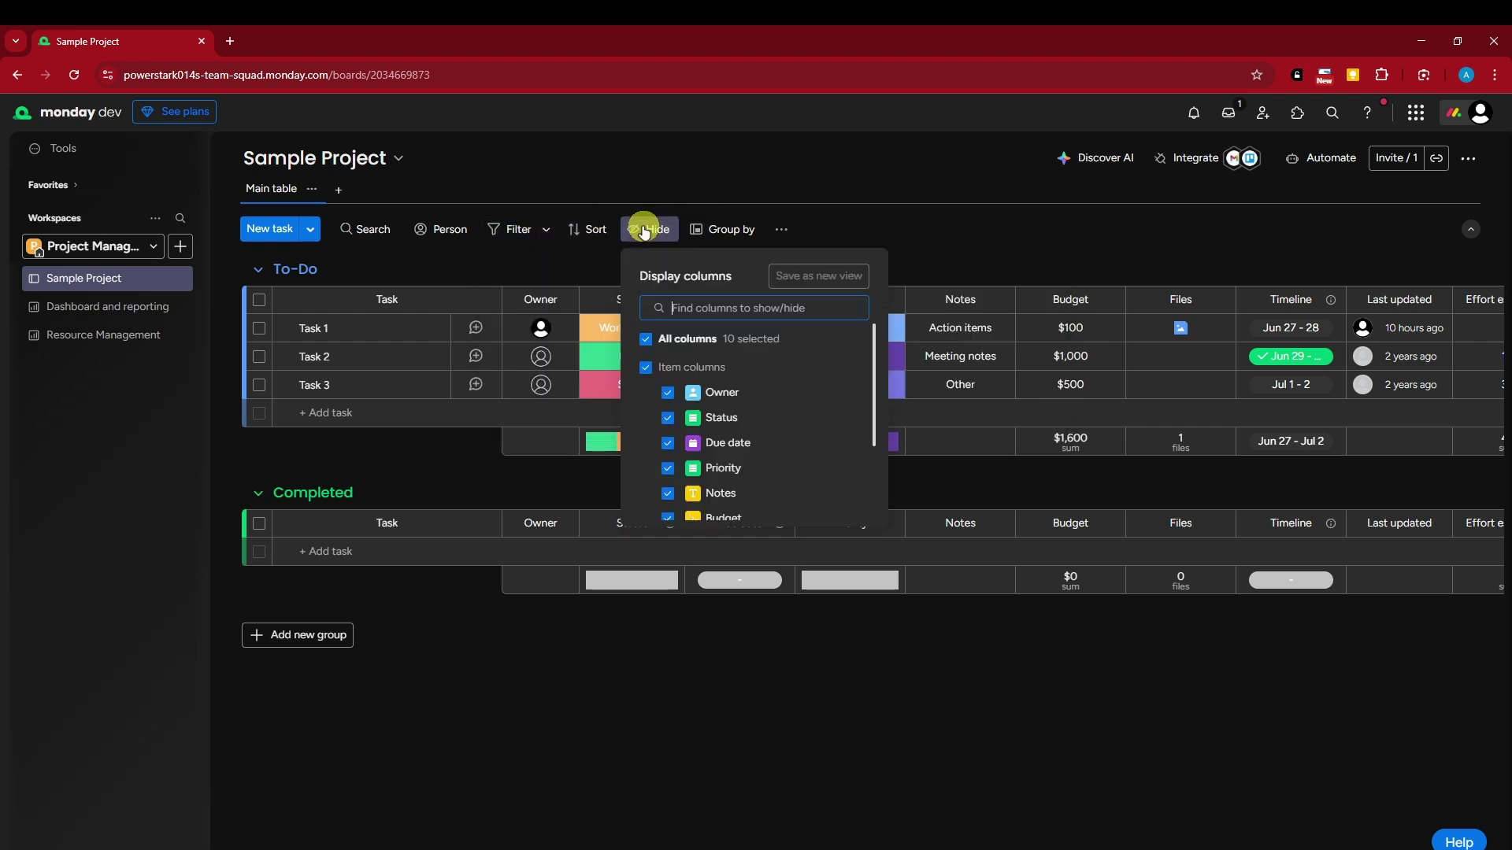
click(668, 417)
click(669, 443)
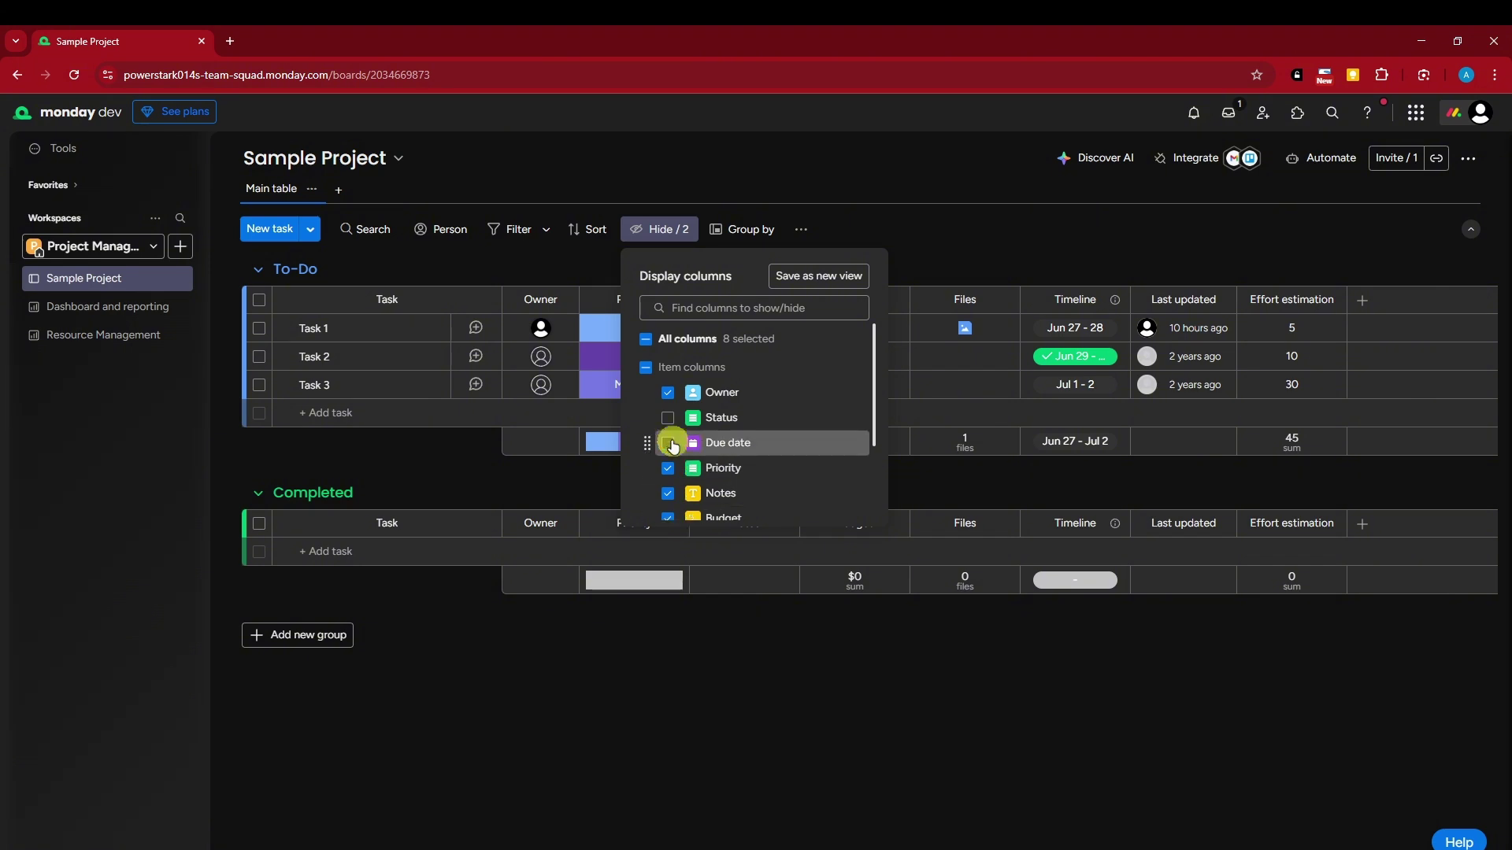
click(646, 367)
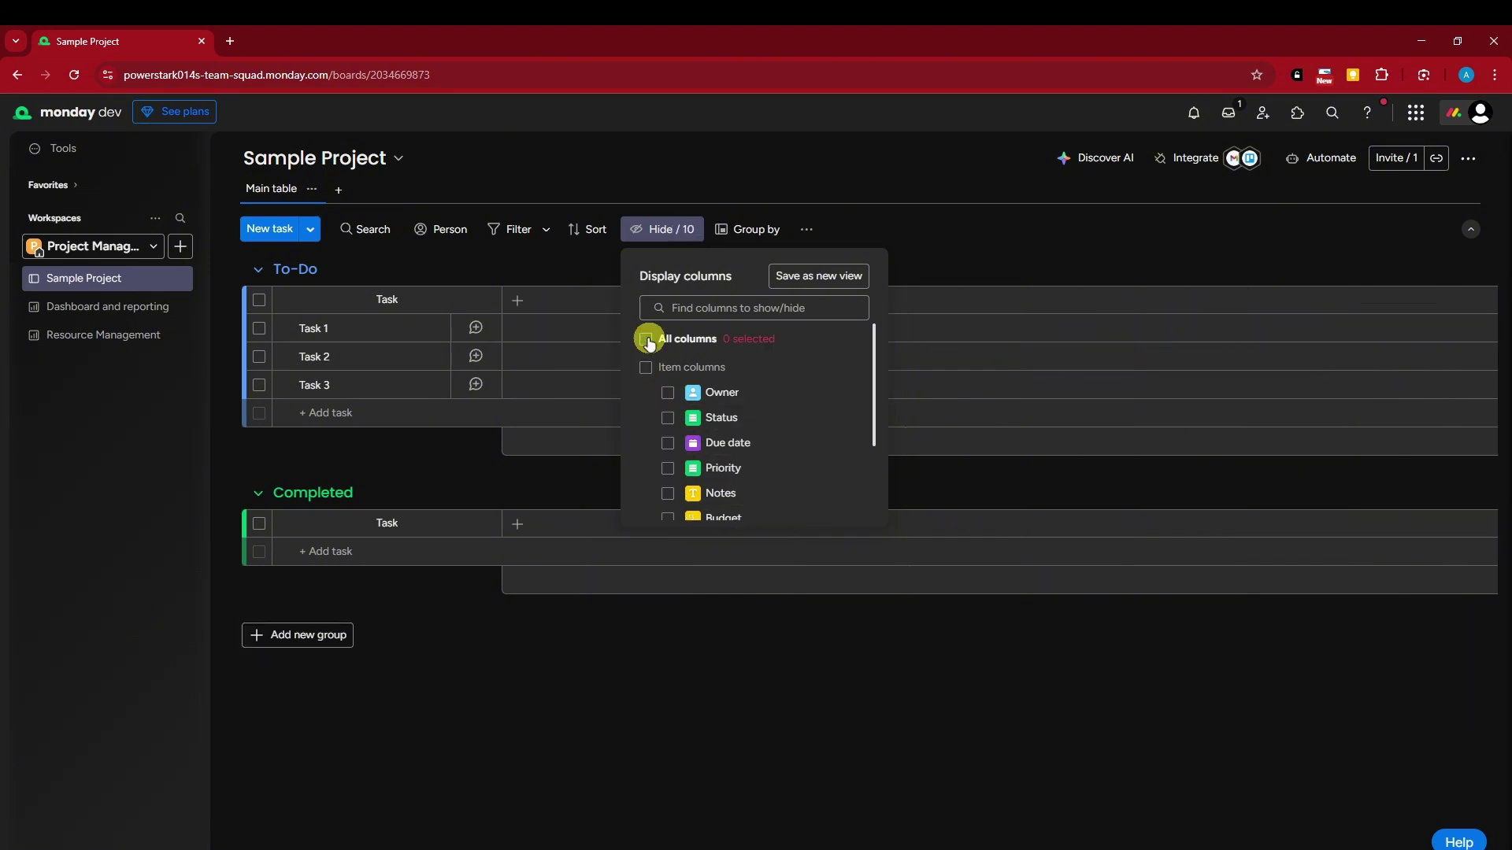
click(769, 162)
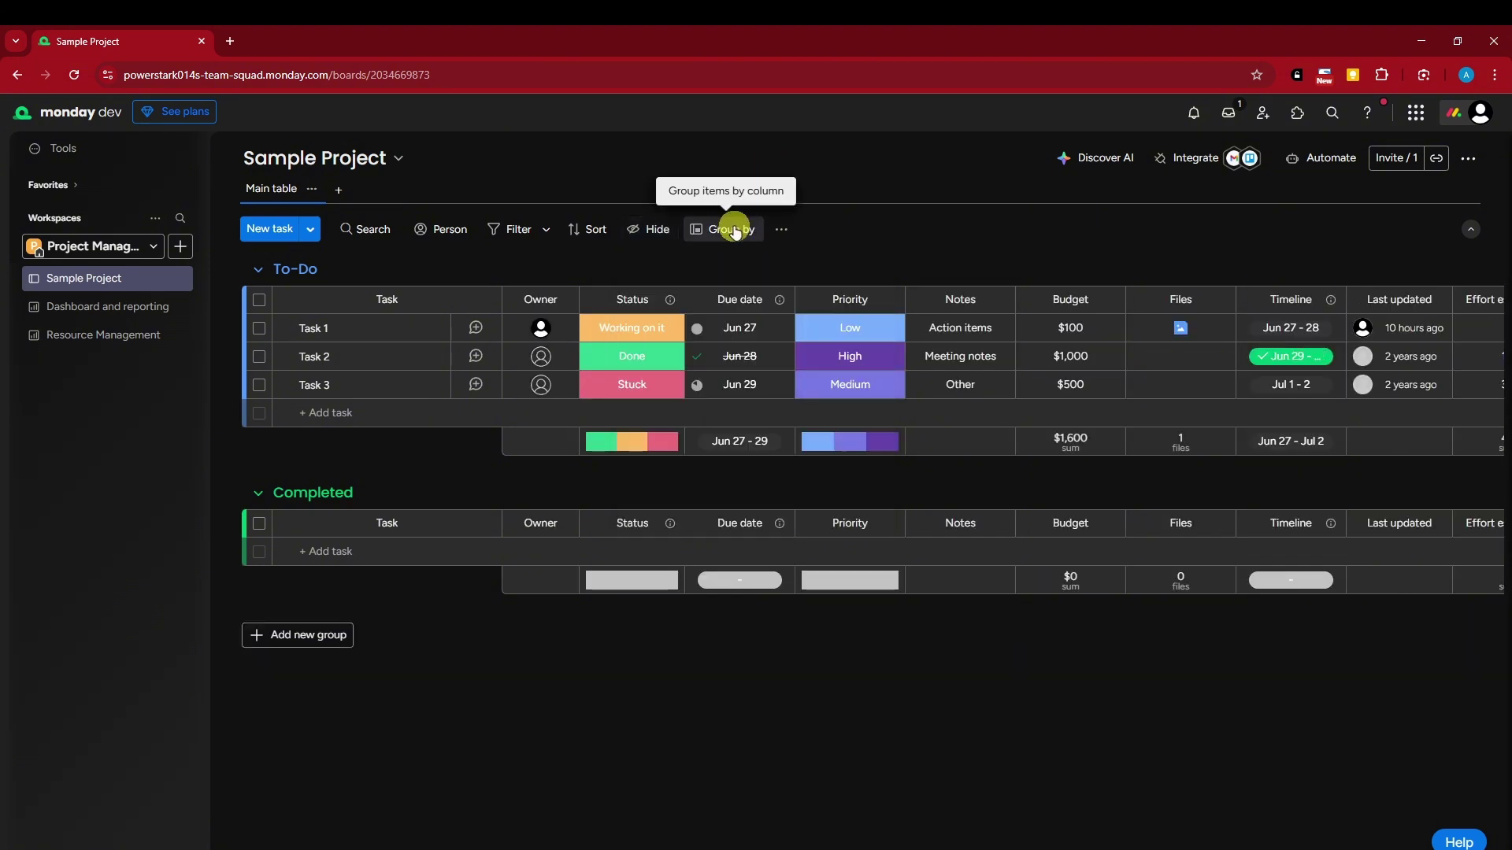
click(781, 230)
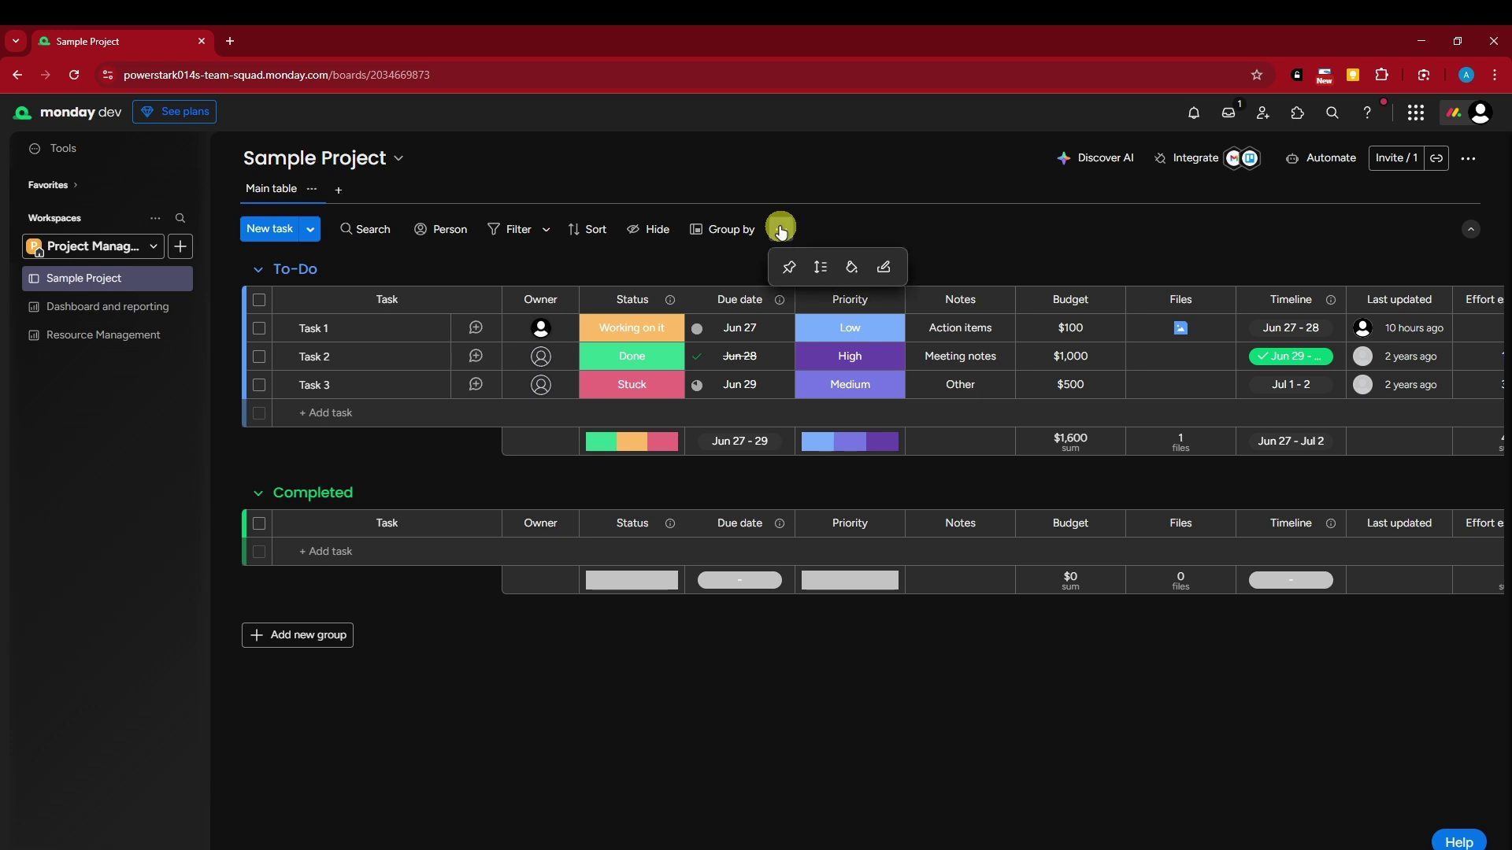
click(860, 277)
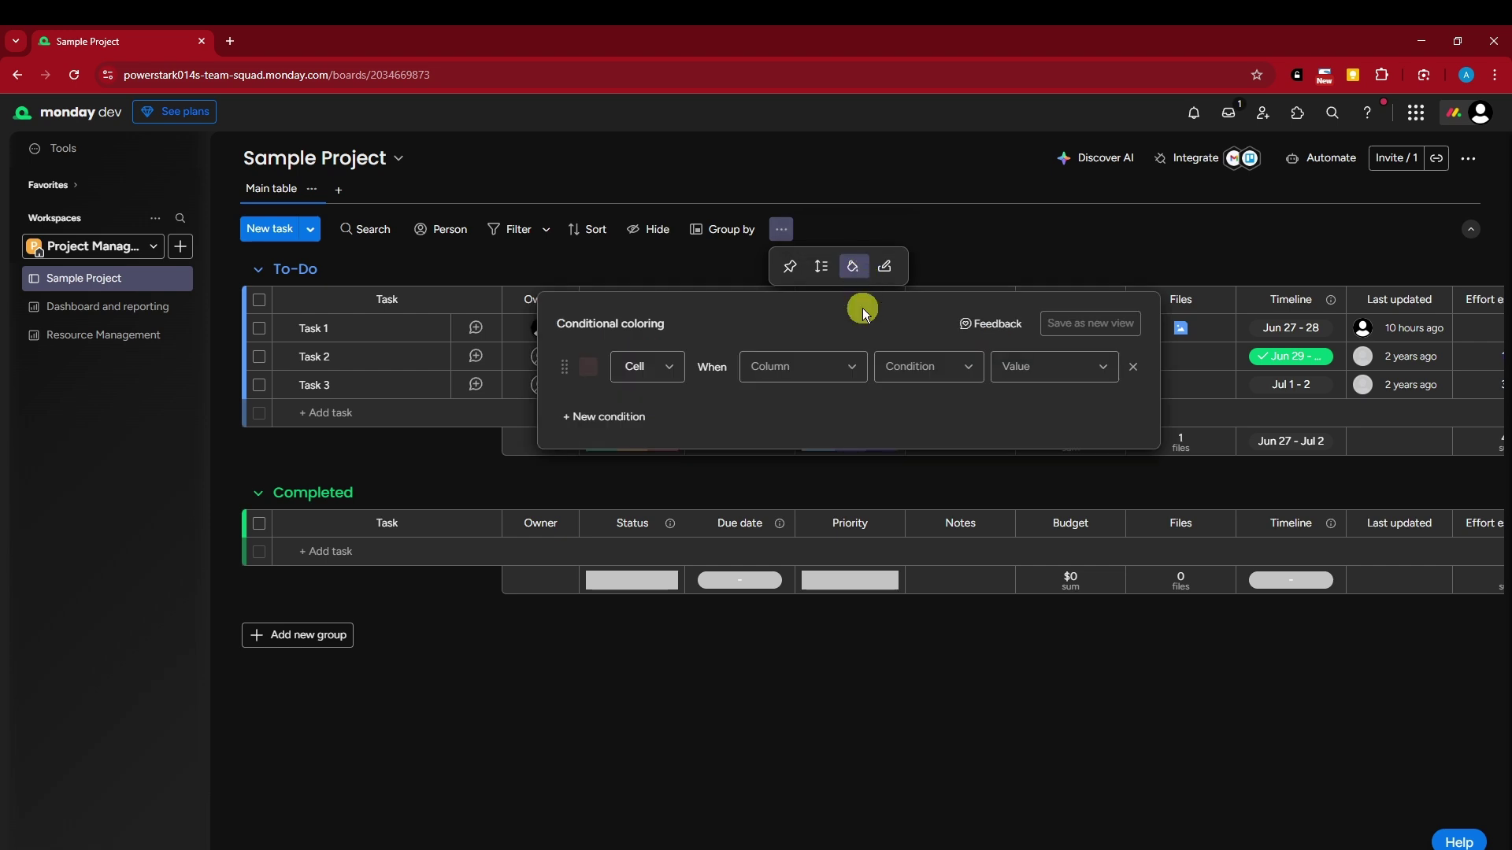
click(665, 368)
click(593, 368)
click(597, 410)
click(640, 368)
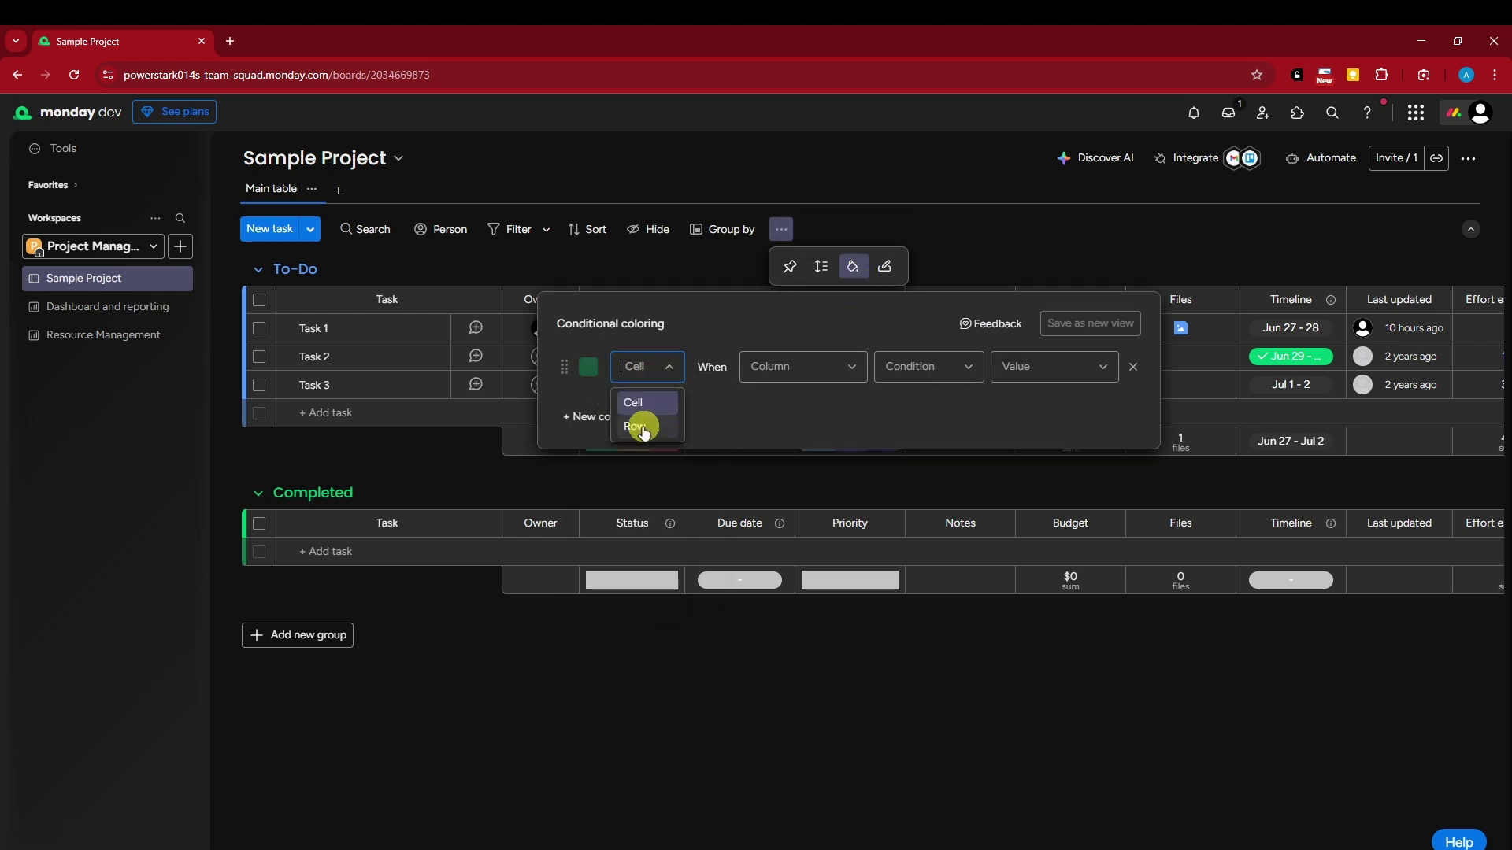
click(637, 423)
click(835, 367)
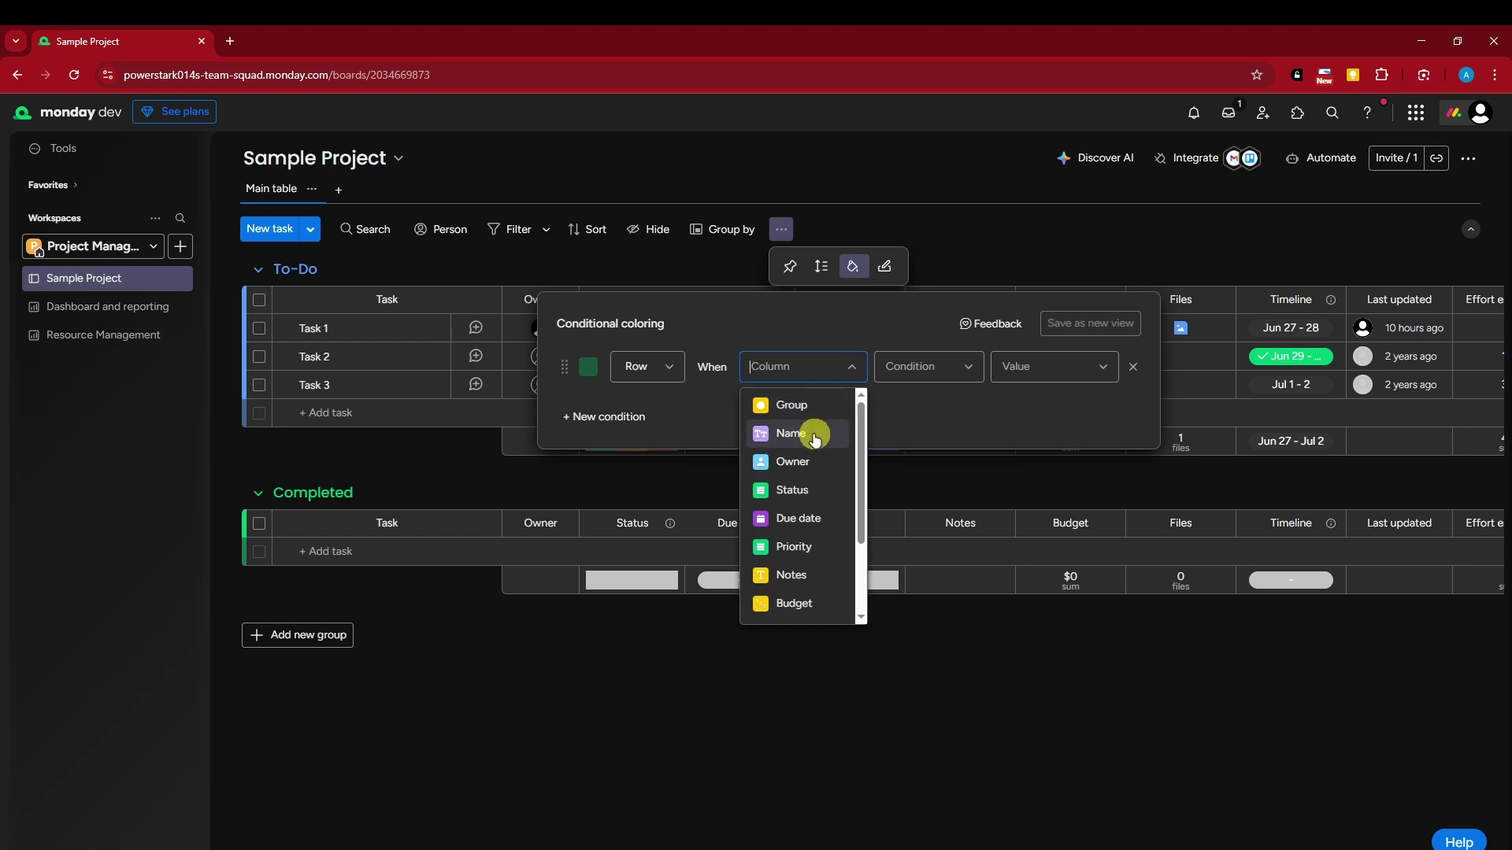
click(701, 428)
click(1020, 203)
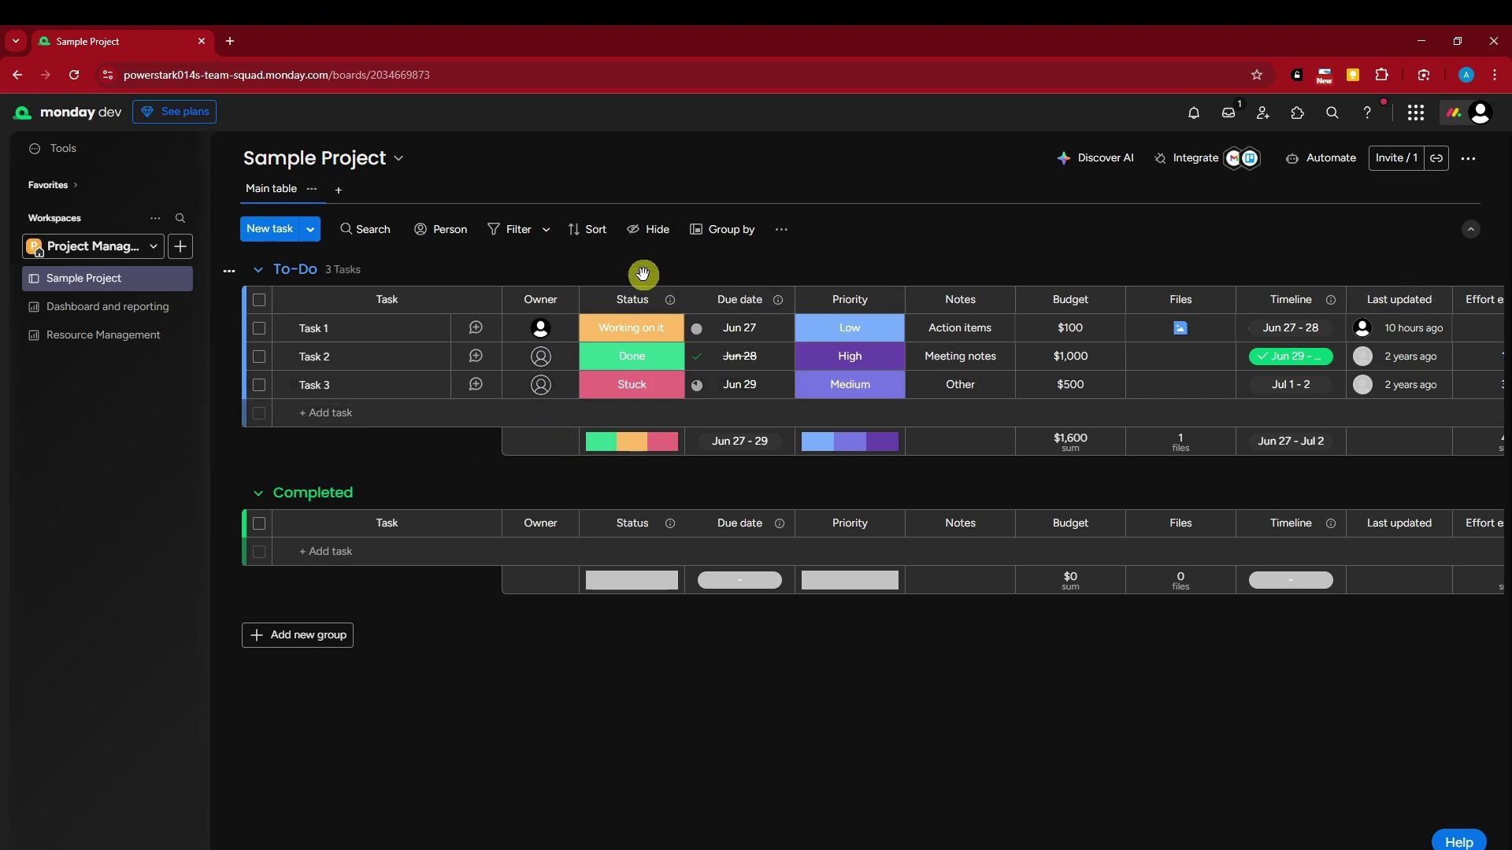
click(260, 329)
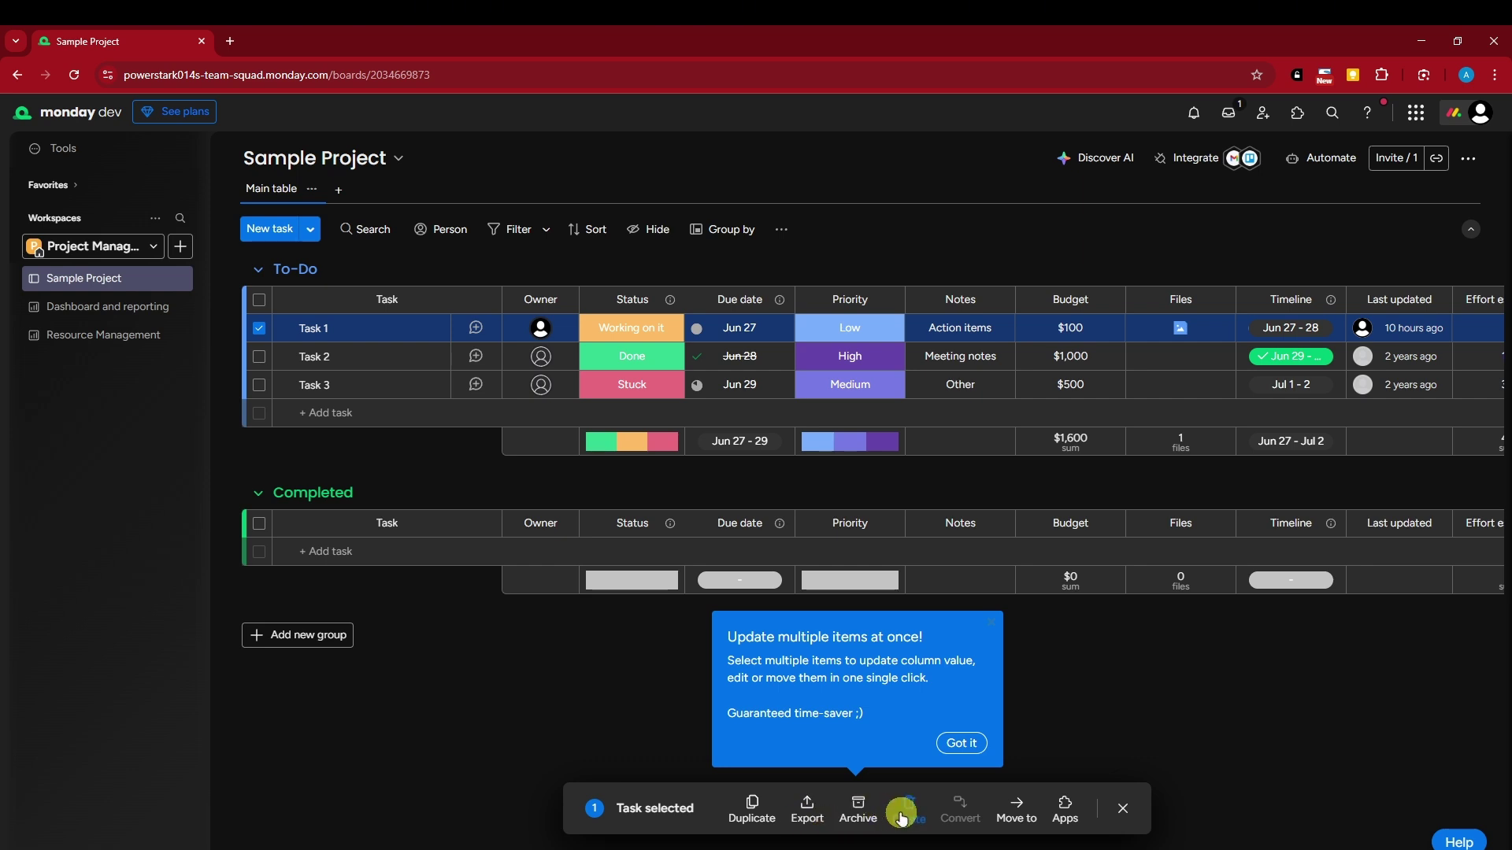
click(1123, 809)
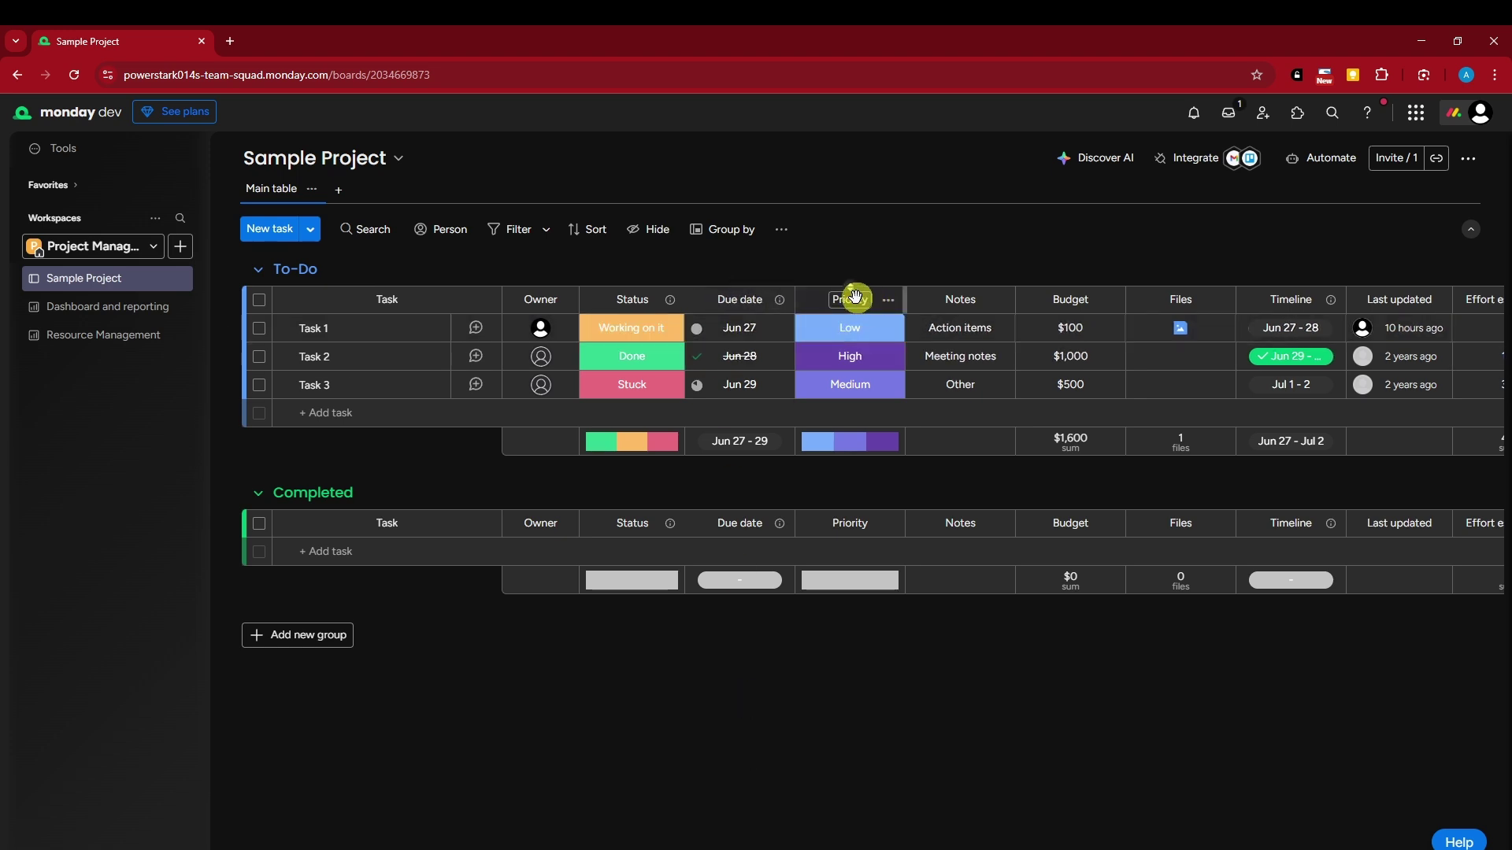
scroll(838, 540, right, 3)
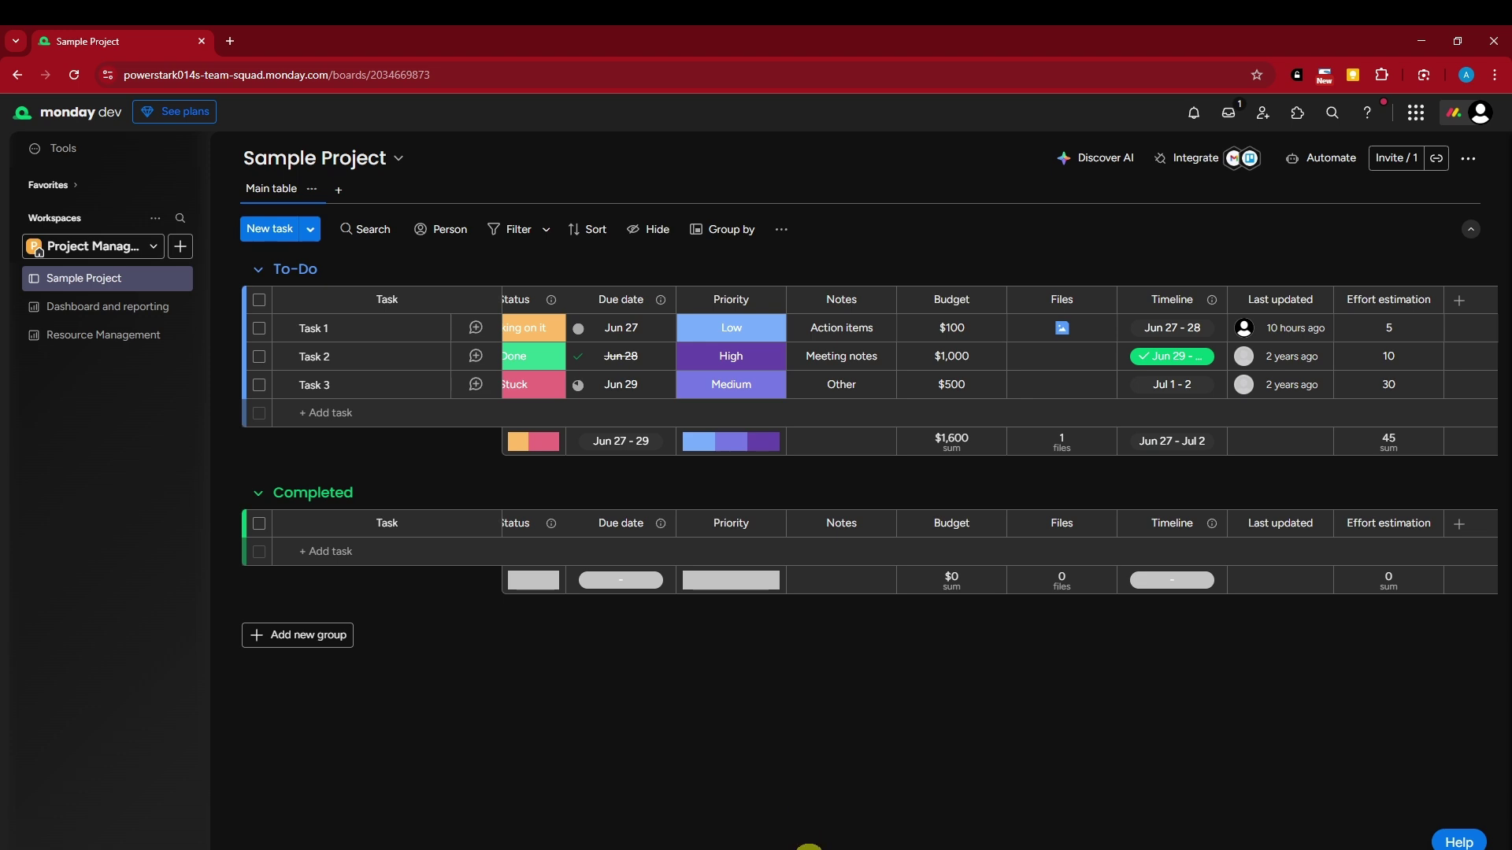
scroll(809, 846, left, 3)
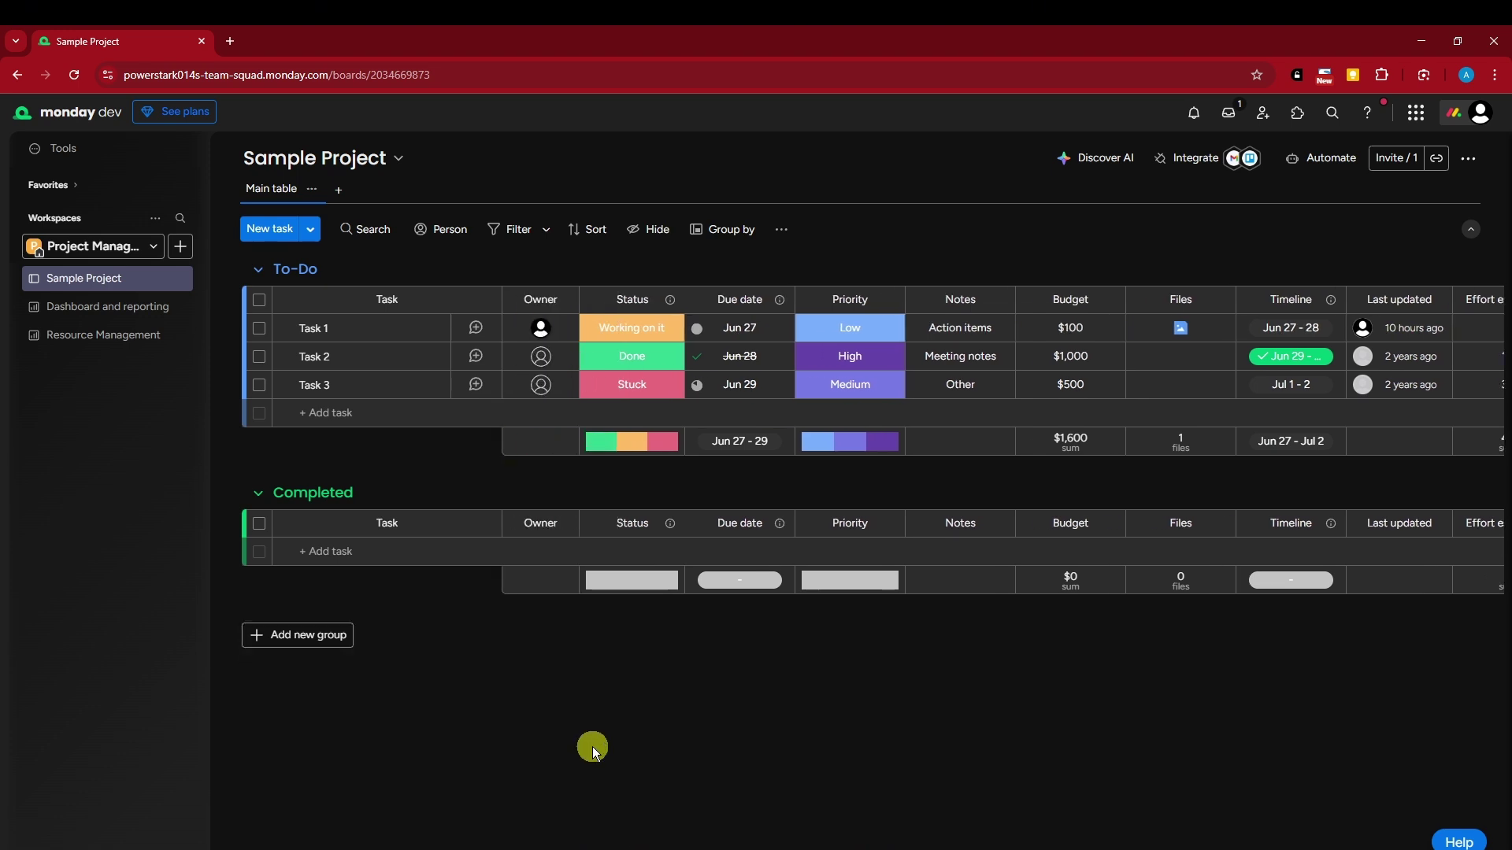